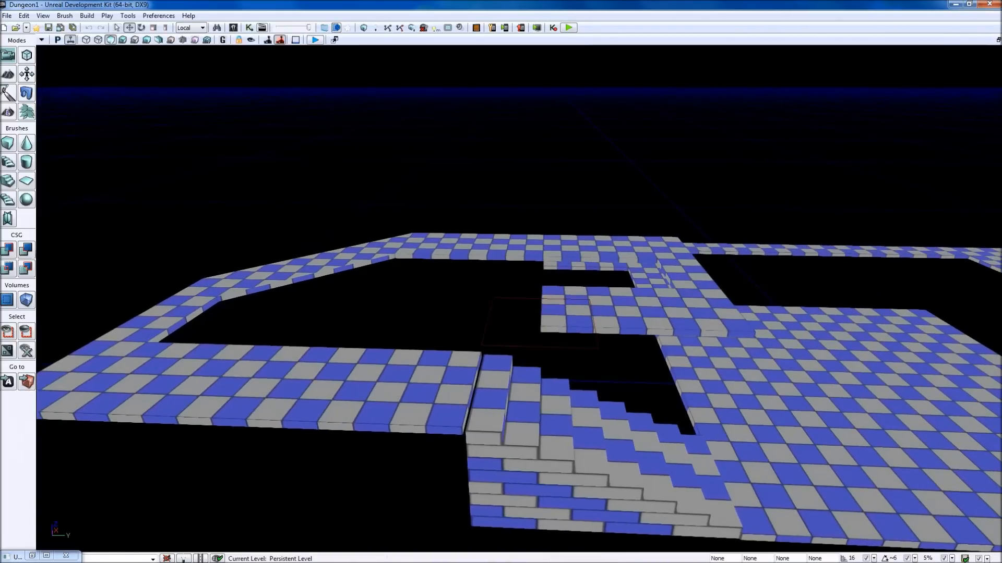
- Switch the viewport to wireframe and shift the upper walkway brush slightly along its Y axis toward the top of the straight stairs
{"action": "left_click", "coordinate": [396, 380]}
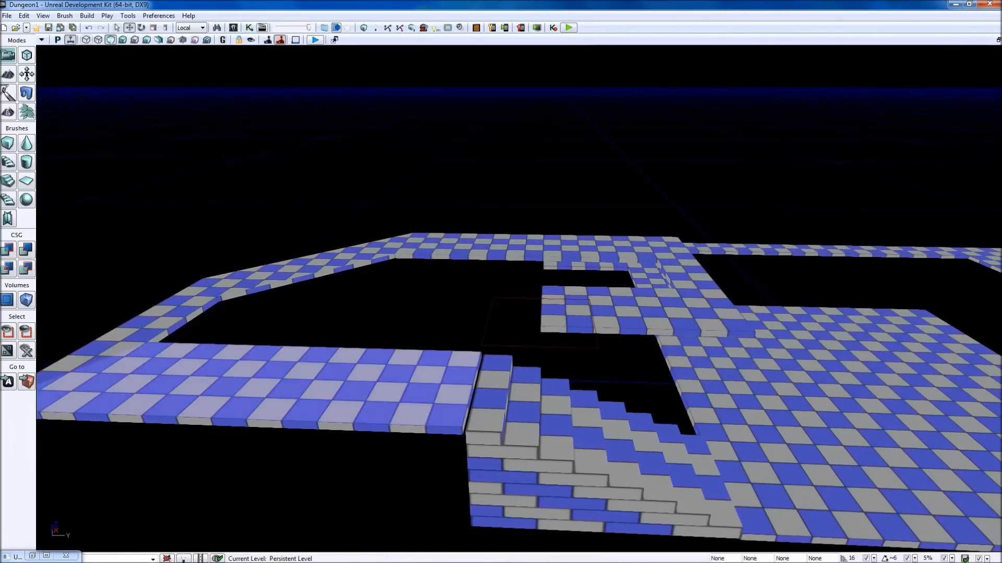
{"action": "key", "text": "alt+1"}
{"action": "left_click", "coordinate": [397, 355]}
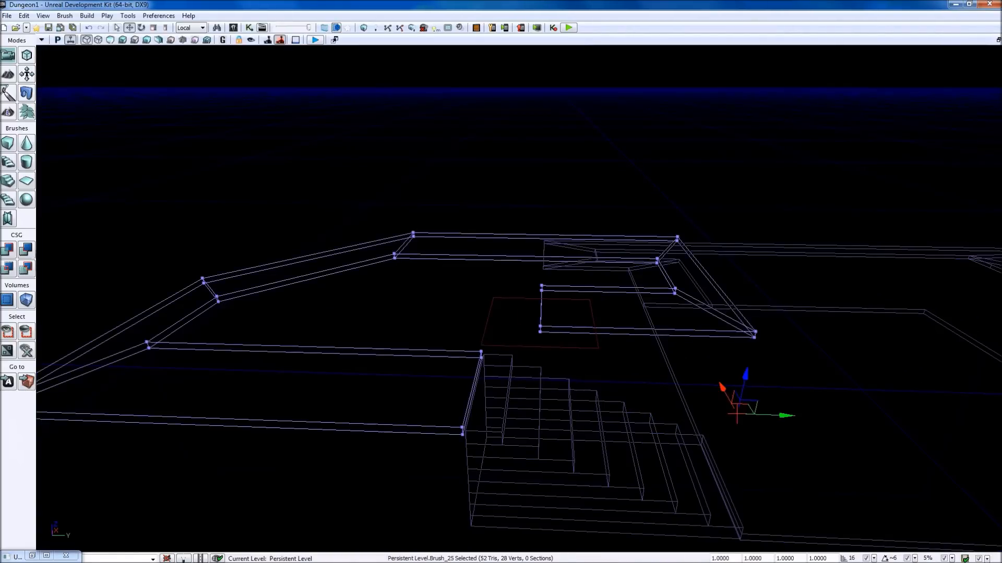
{"action": "left_click_drag", "start_coordinate": [785, 415], "coordinate": [792, 416]}
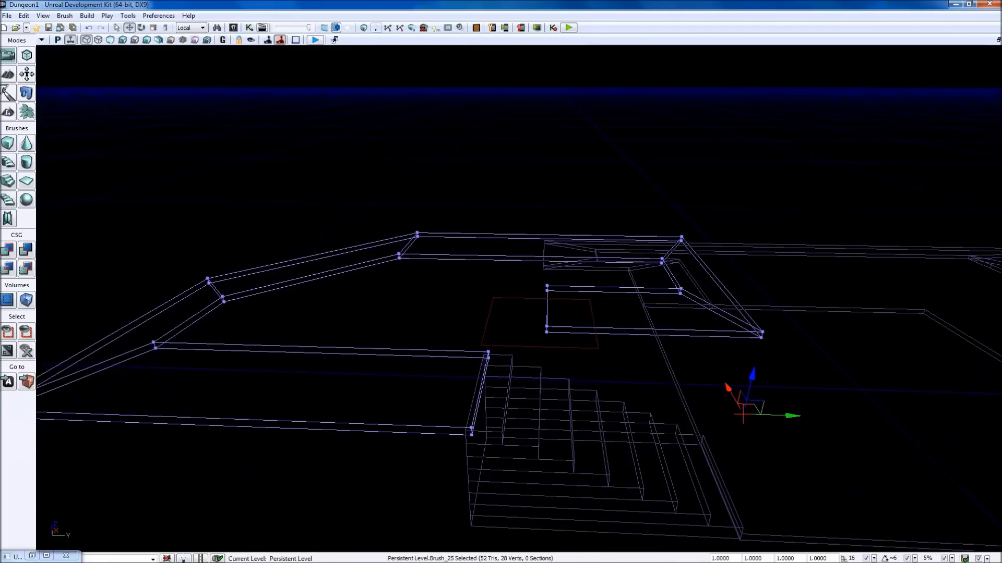
- Rebuild the level geometry and build the lighting at Medium quality with the existing lighting options, then close the Map Check window
{"action": "left_click", "coordinate": [363, 27]}
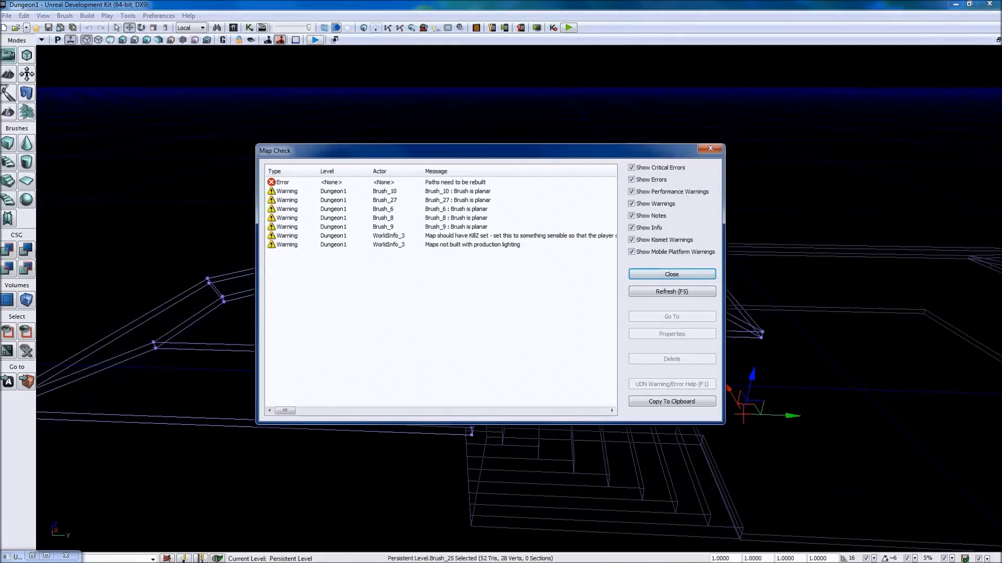
{"action": "left_click", "coordinate": [375, 28]}
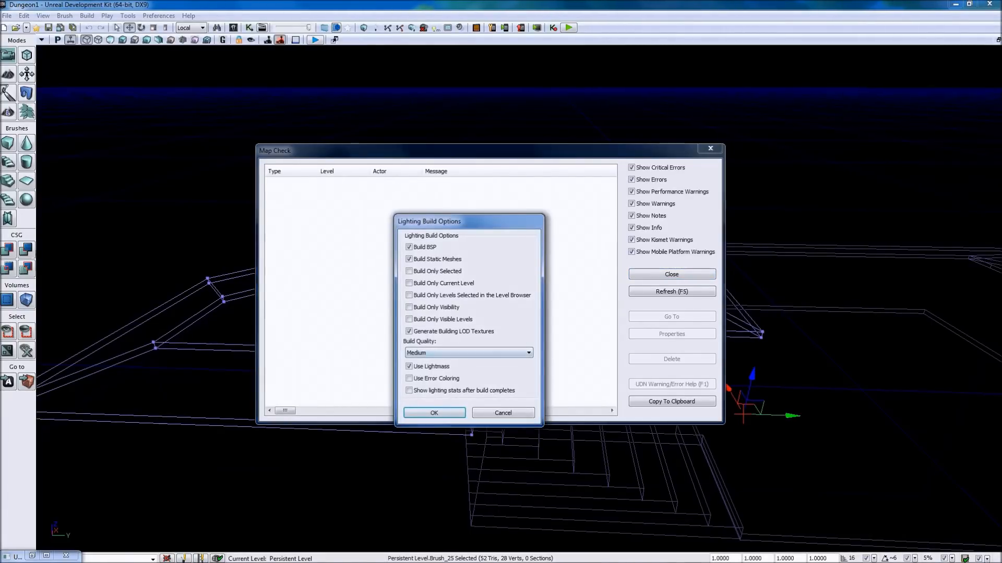
{"action": "key", "text": "Return"}
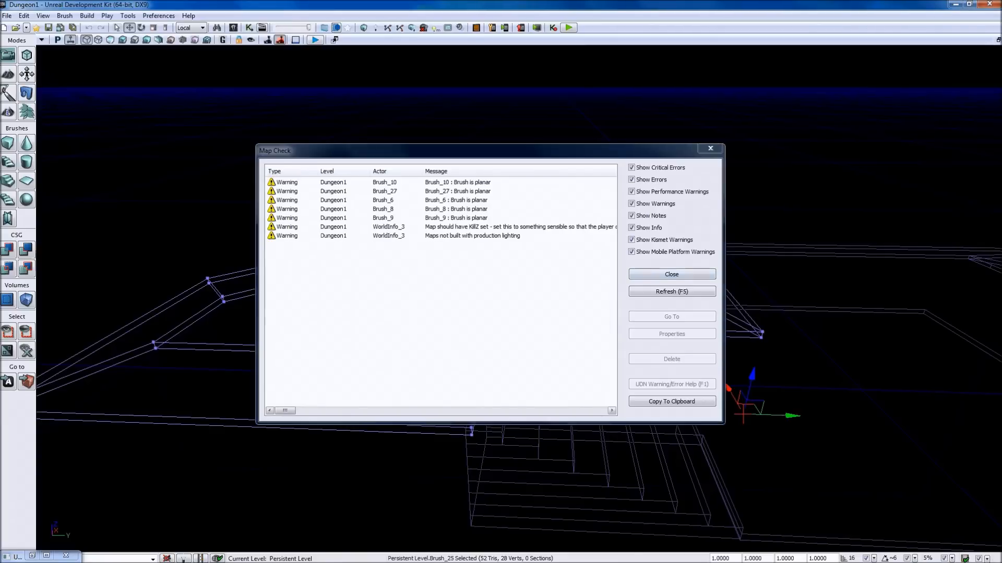
{"action": "left_click", "coordinate": [710, 148]}
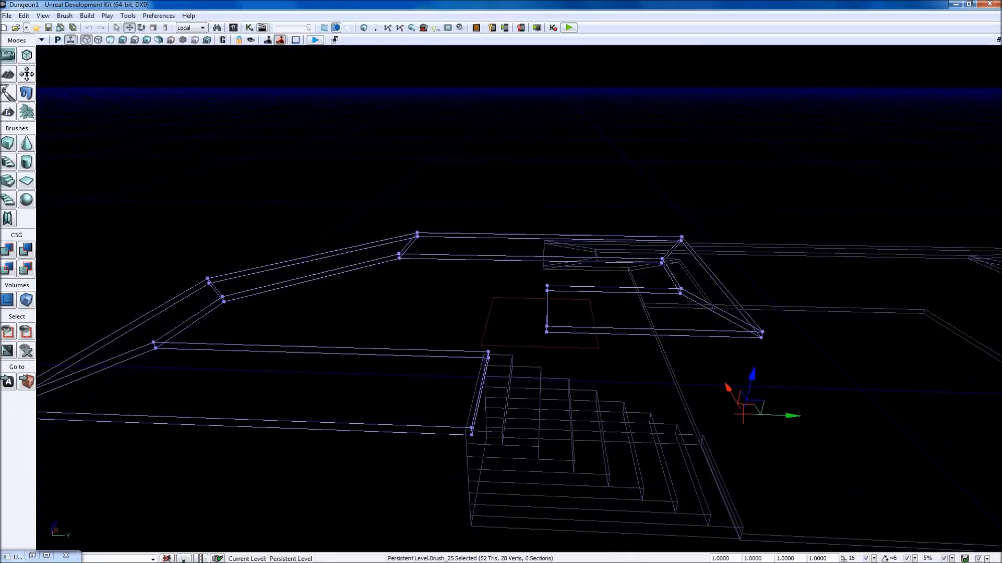
- Return the viewport to unlit shading and hide the red builder brush beside the raised platform
{"action": "mouse_move", "coordinate": [518, 299]}
{"action": "right_mouse_down"}
{"action": "mouse_move", "coordinate": [626, 281]}
{"action": "mouse_move", "coordinate": [564, 264]}
{"action": "mouse_move", "coordinate": [600, 276]}
{"action": "mouse_move", "coordinate": [606, 296]}
{"action": "right_mouse_up"}
{"action": "key", "text": "s"}
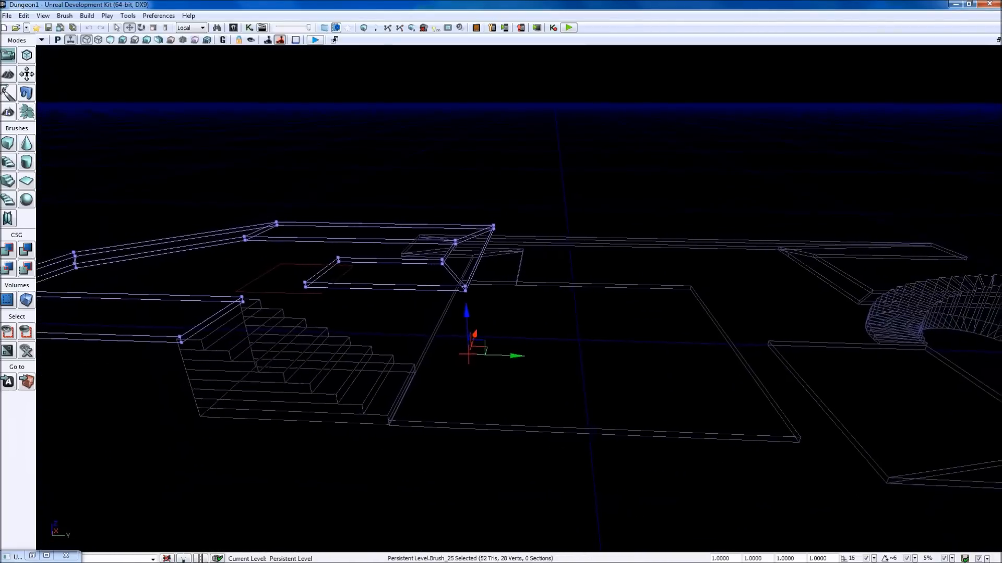
{"action": "key", "text": "alt+3"}
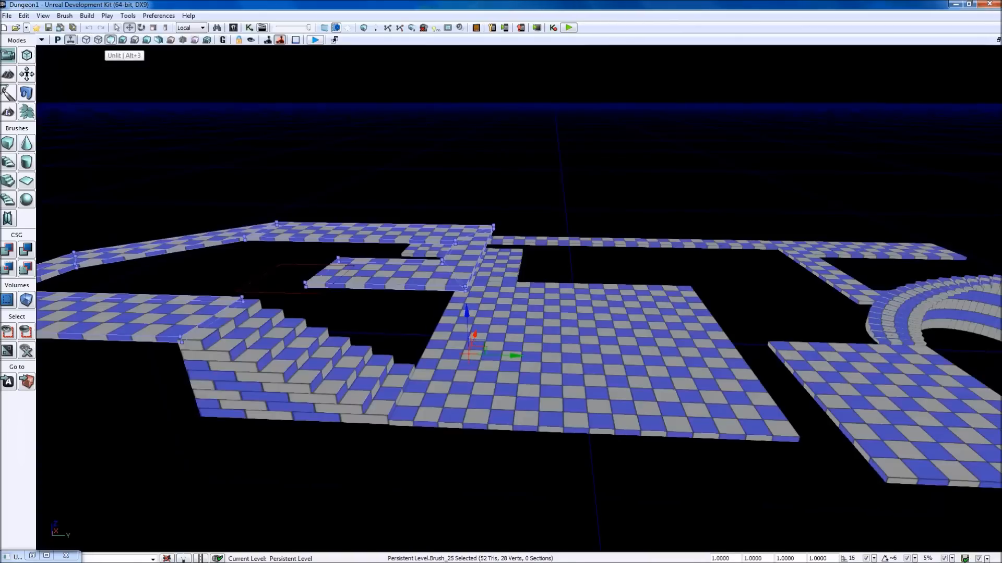
{"action": "right_click_drag", "start_coordinate": [607, 296], "coordinate": [589, 335]}
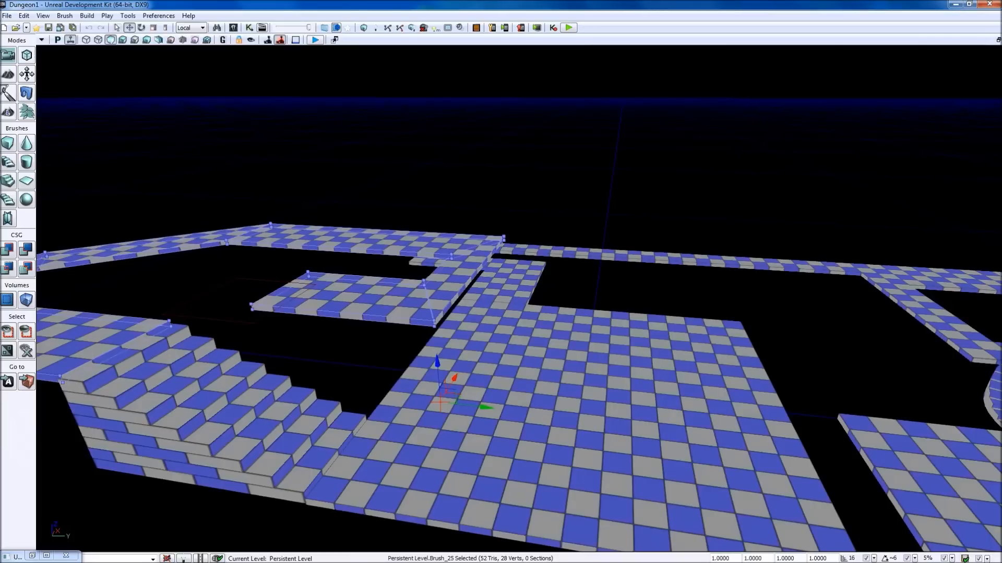
{"action": "left_click", "coordinate": [249, 281]}
{"action": "mouse_move", "coordinate": [250, 266]}
{"action": "left_mouse_down"}
{"action": "mouse_move", "coordinate": [237, 240]}
{"action": "mouse_move", "coordinate": [244, 253]}
{"action": "left_mouse_up"}
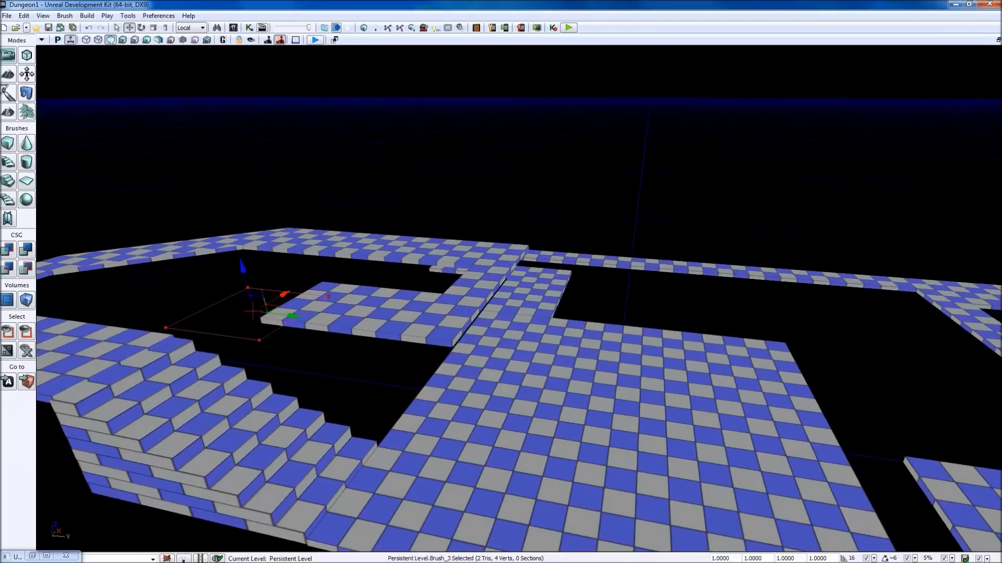
{"action": "left_click_drag", "start_coordinate": [284, 295], "coordinate": [278, 299]}
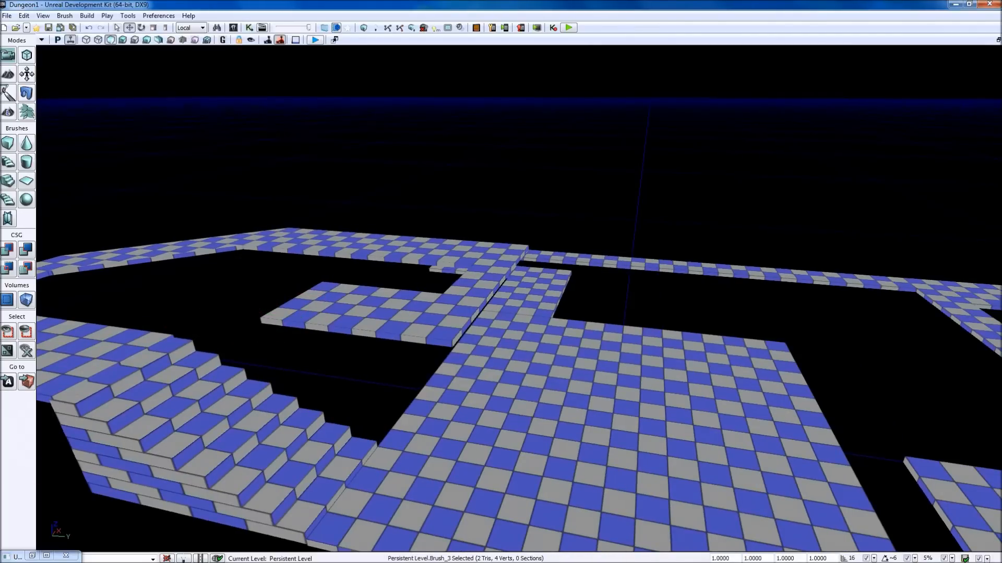
{"action": "left_click", "coordinate": [67, 556]}
- Add a PlayerStart actor to the large lower floor and position it near the floor's corner opposite the straight stairs
{"action": "right_click_drag", "start_coordinate": [519, 299], "coordinate": [547, 334]}
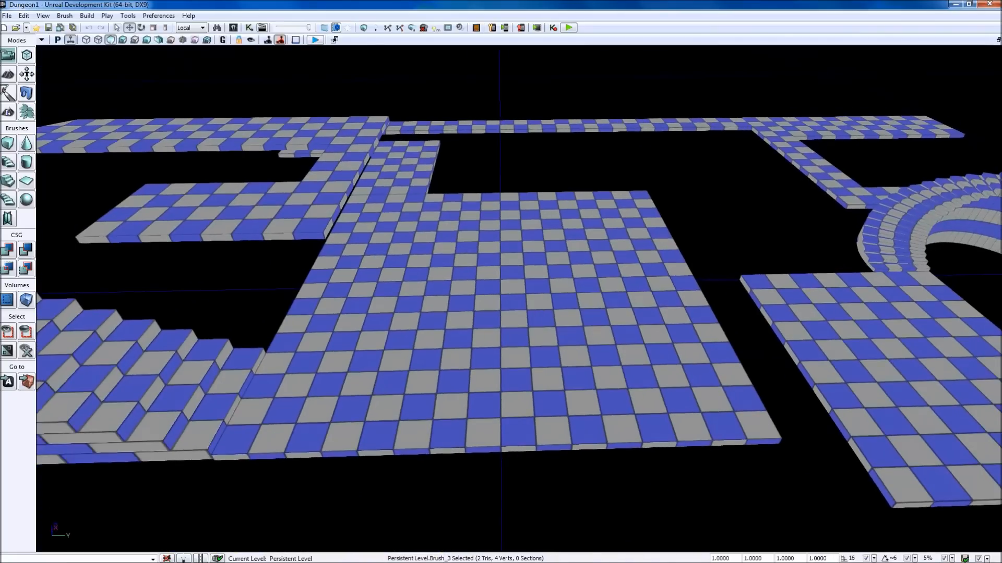
{"action": "right_click", "coordinate": [680, 380]}
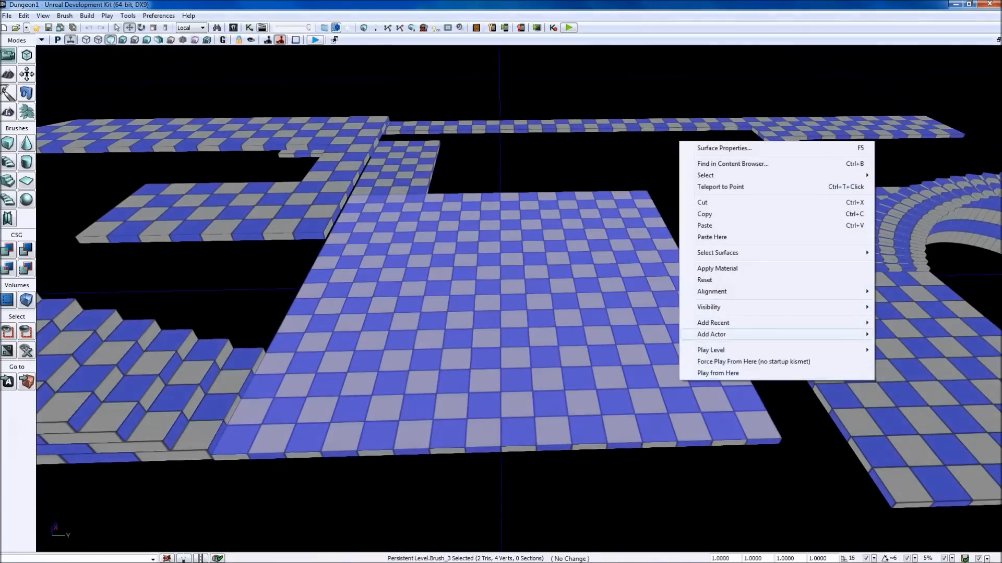
{"action": "mouse_move", "coordinate": [846, 335]}
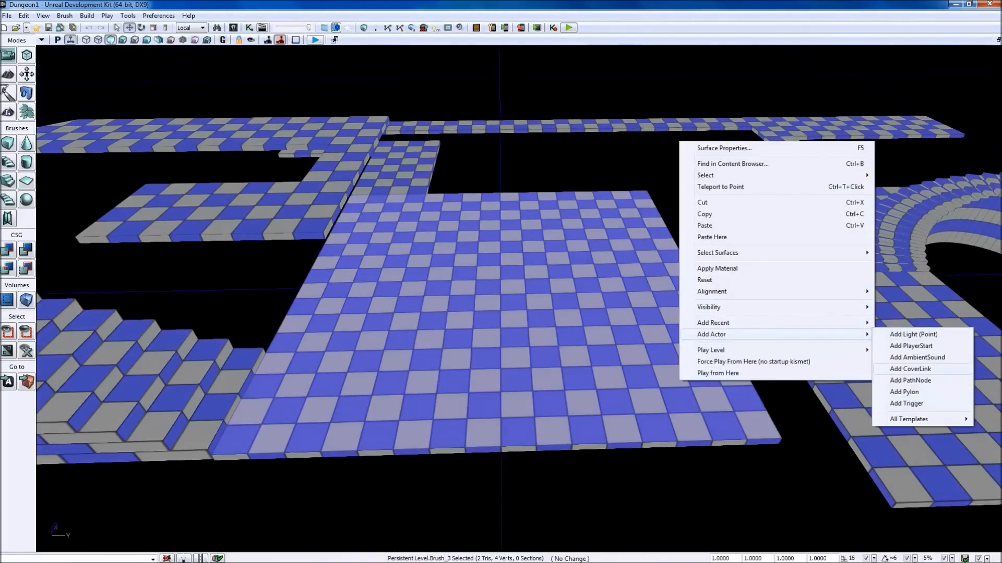
{"action": "left_click", "coordinate": [910, 345]}
{"action": "left_click_drag", "start_coordinate": [672, 334], "coordinate": [685, 365]}
{"action": "left_click_drag", "start_coordinate": [744, 397], "coordinate": [735, 397]}
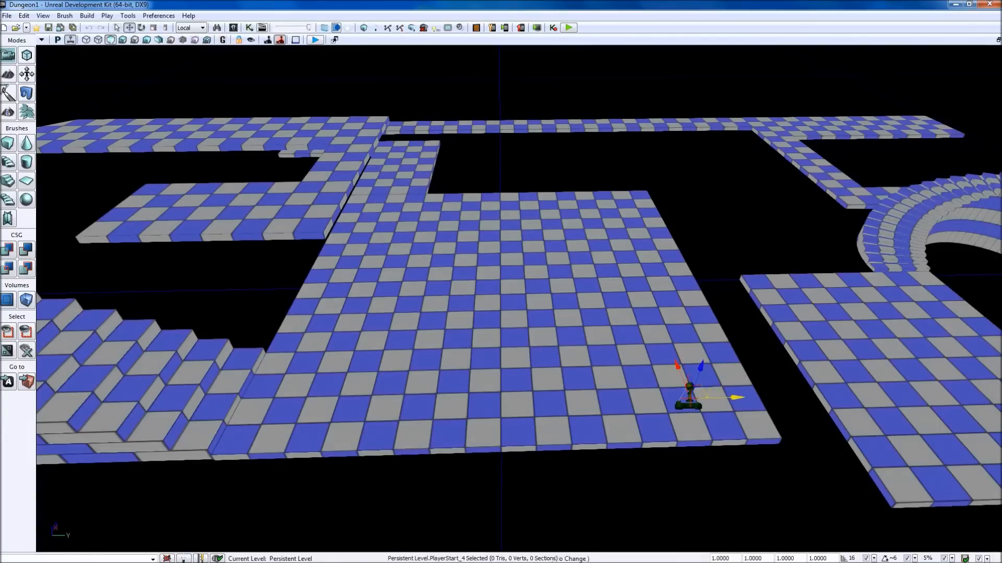
- Open the Content Browser and filter its assets to Static Meshes
{"action": "right_click_drag", "start_coordinate": [734, 397], "coordinate": [671, 359]}
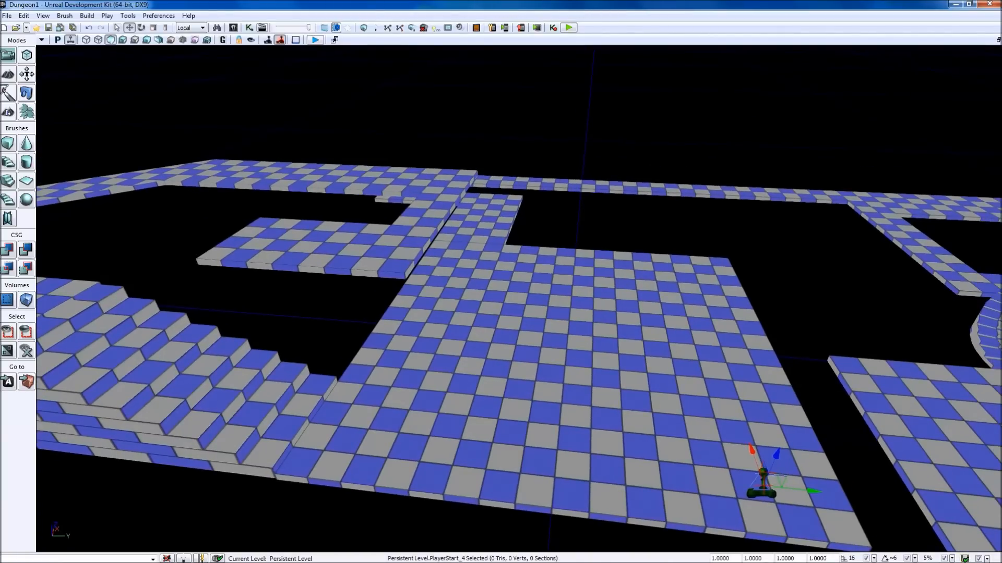
{"action": "right_click", "coordinate": [270, 231]}
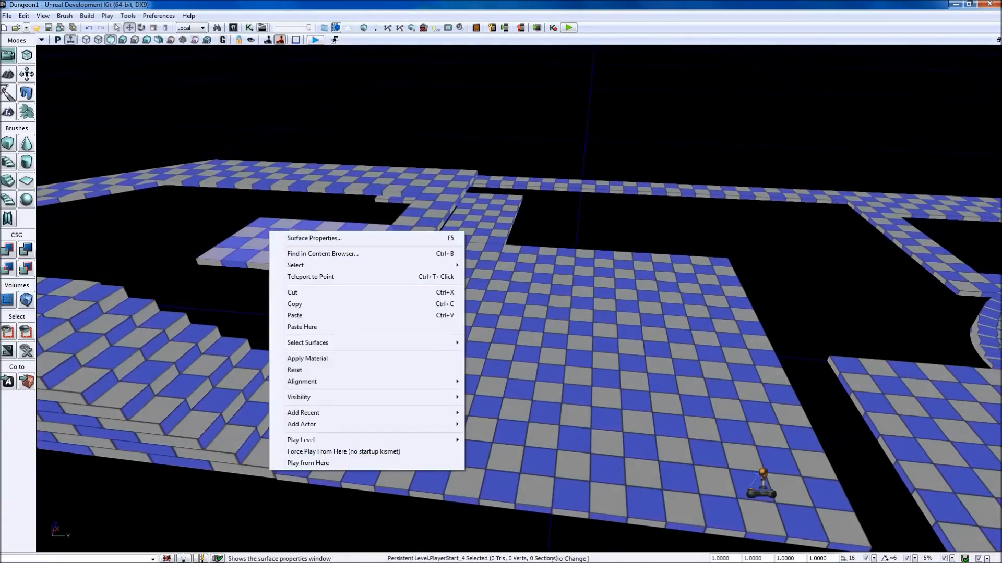
{"action": "left_click", "coordinate": [233, 27]}
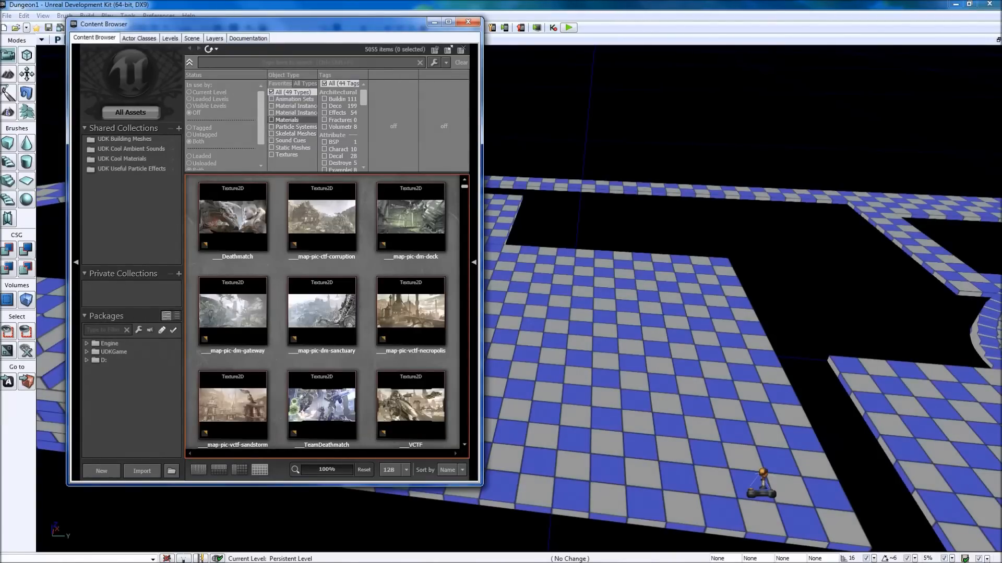
{"action": "left_click", "coordinate": [271, 148]}
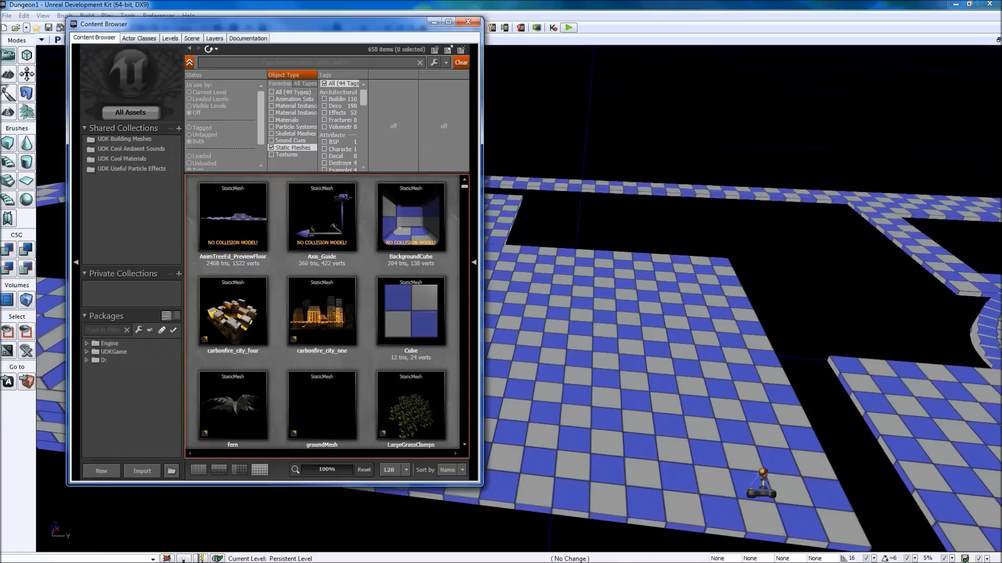
- Find the NodeBuddy_PerchUp arrow mesh and place it on the far corner of the raised platform
{"action": "scroll", "coordinate": [321, 311], "scroll_direction": "down", "scroll_amount": 5}
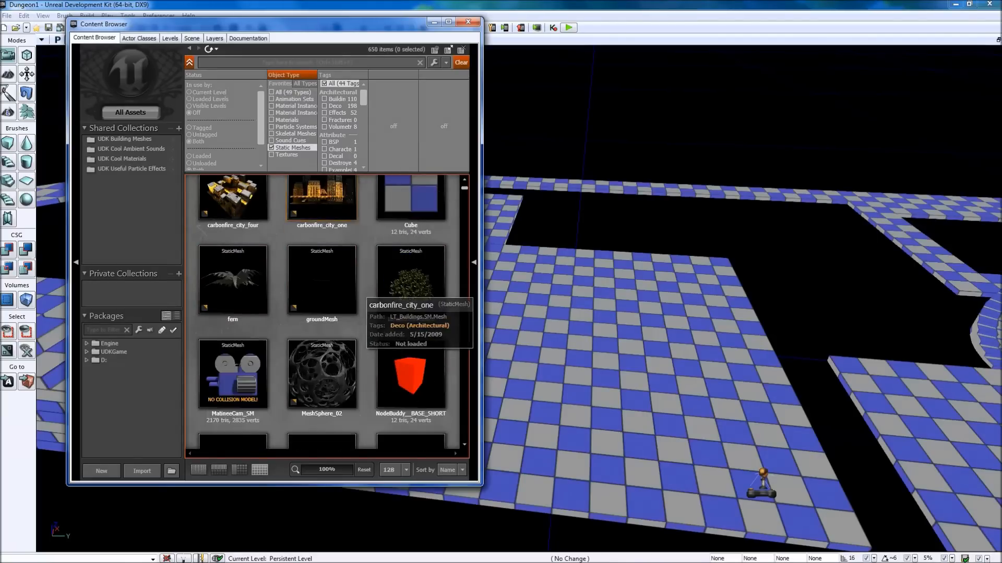
{"action": "scroll", "coordinate": [412, 313], "scroll_direction": "down", "scroll_amount": 4}
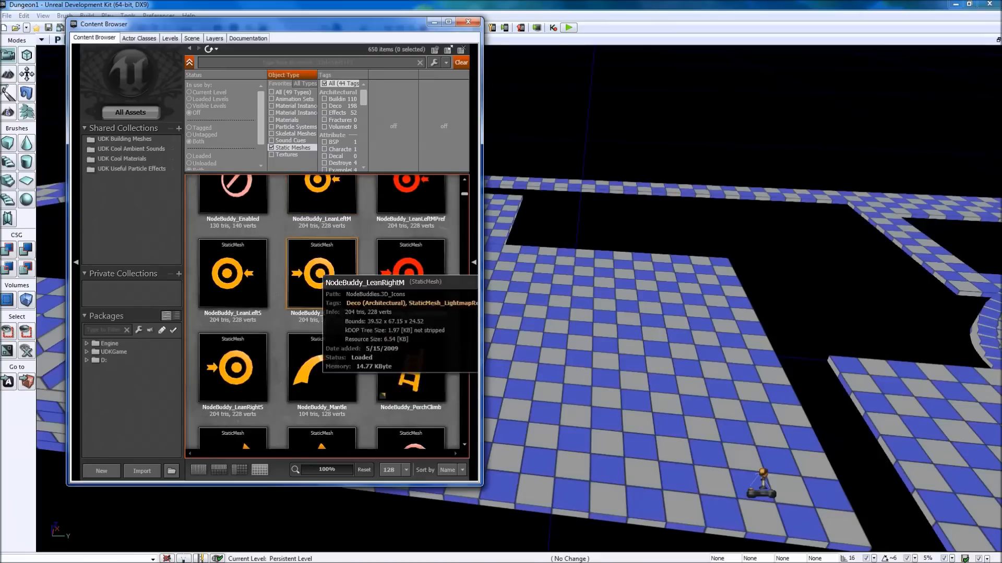
{"action": "scroll", "coordinate": [375, 355], "scroll_direction": "up", "scroll_amount": 2}
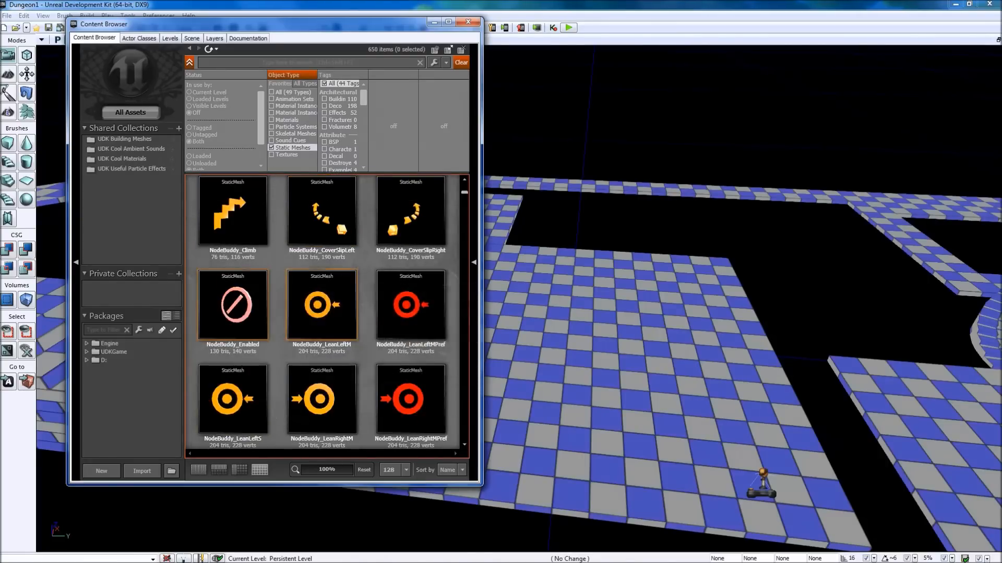
{"action": "scroll", "coordinate": [334, 323], "scroll_direction": "down", "scroll_amount": 1}
{"action": "scroll", "coordinate": [334, 323], "scroll_direction": "down", "scroll_amount": 2}
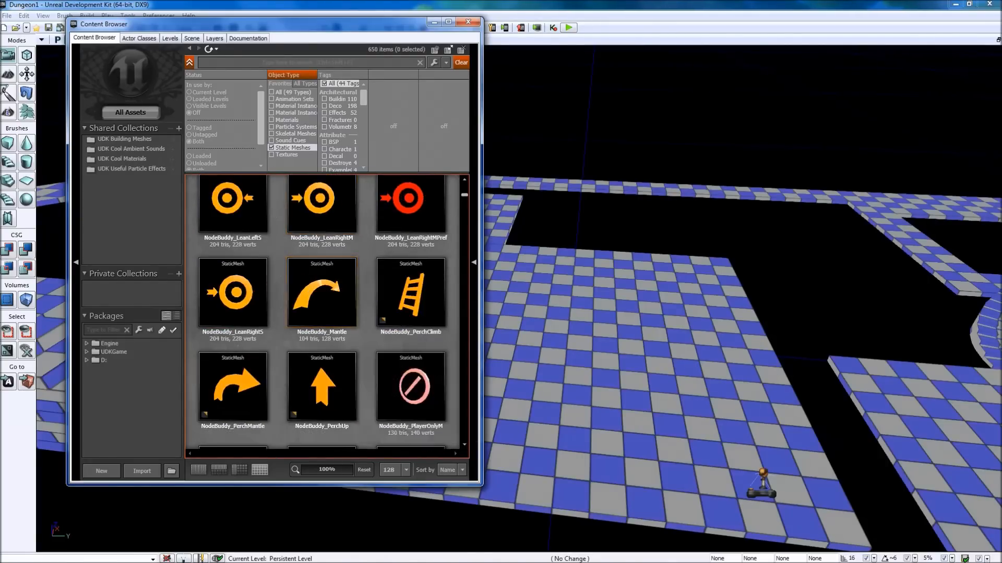
{"action": "left_click", "coordinate": [326, 374]}
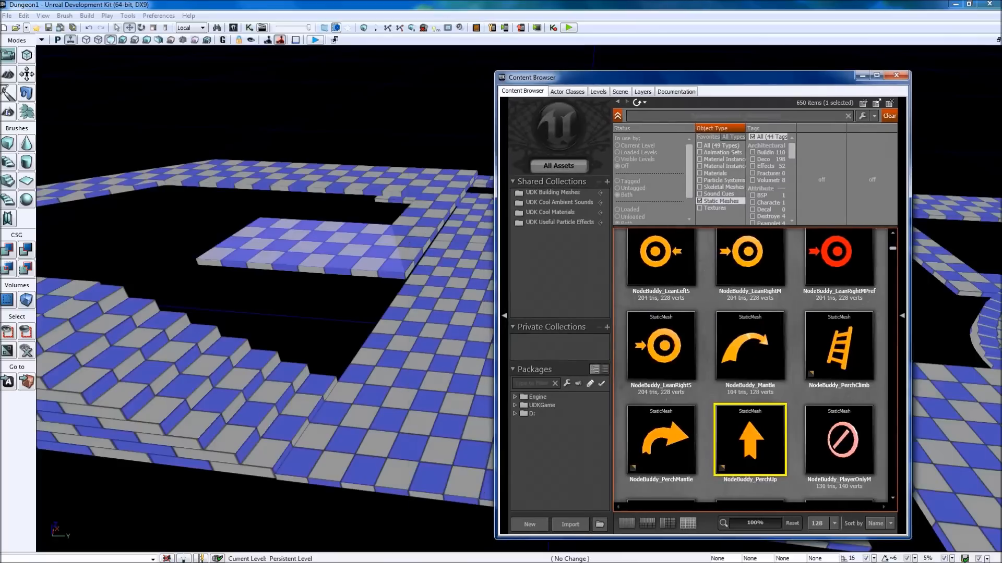
{"action": "left_click_drag", "start_coordinate": [755, 427], "coordinate": [261, 224]}
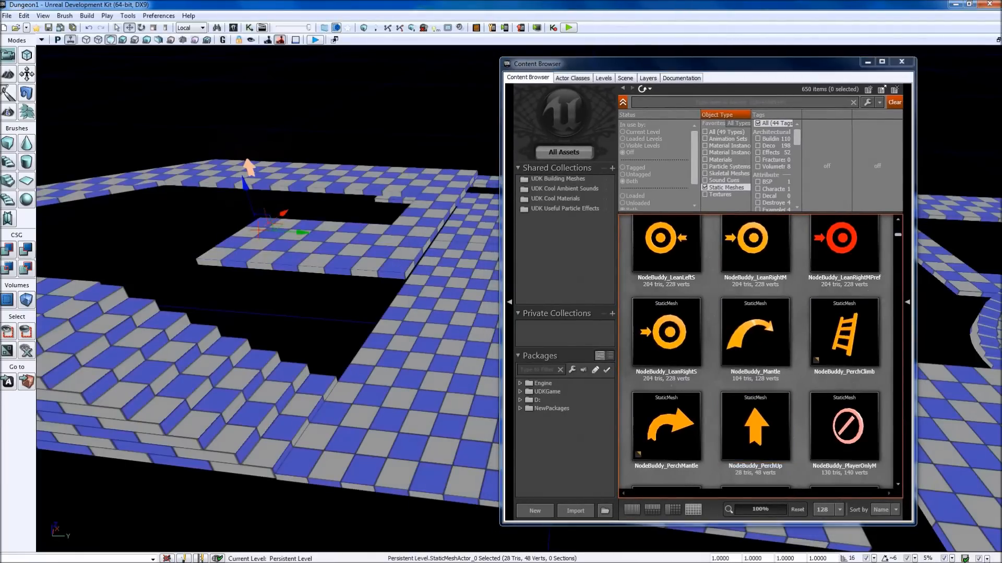
- Rotate the placed arrow mesh half a turn so that it points downward
{"action": "key", "text": "space"}
{"action": "left_click_drag", "start_coordinate": [295, 195], "coordinate": [314, 234]}
{"action": "key", "text": "space"}
{"action": "key", "text": "space"}
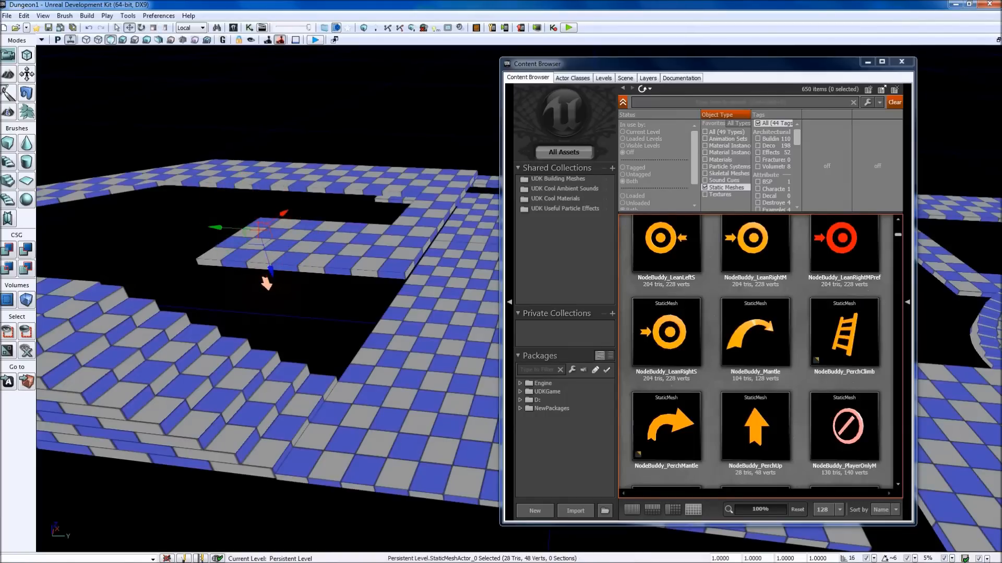
- Raise the downward arrow and position it above the outer end of the raised platform
{"action": "left_click_drag", "start_coordinate": [266, 283], "coordinate": [244, 214]}
{"action": "right_click_drag", "start_coordinate": [244, 214], "coordinate": [496, 241]}
{"action": "left_click_drag", "start_coordinate": [252, 218], "coordinate": [337, 225]}
{"action": "right_click_drag", "start_coordinate": [338, 224], "coordinate": [226, 178]}
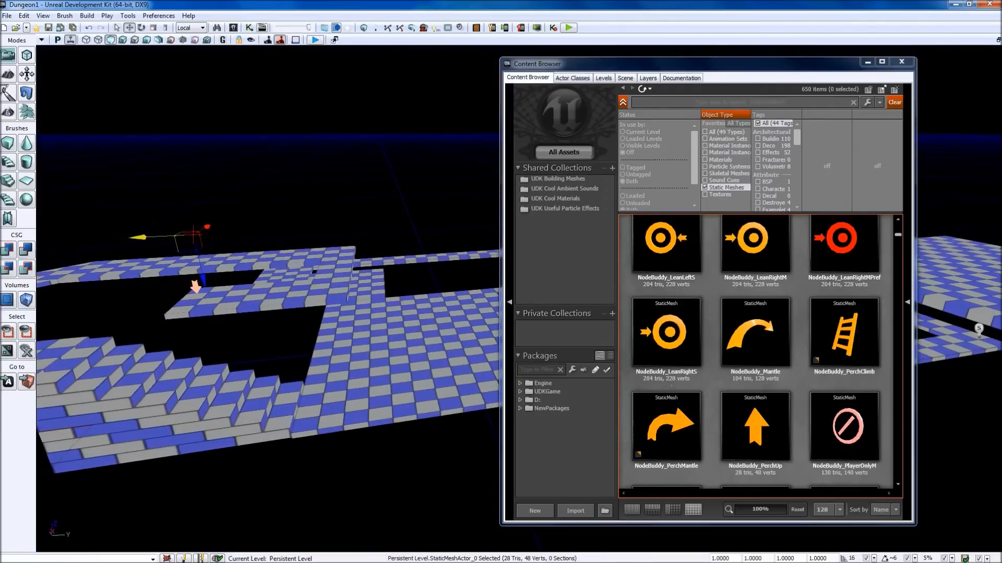
- Duplicate the arrow mesh and move the copy across the level to the curved staircase
{"action": "left_click_drag", "start_coordinate": [151, 237], "coordinate": [412, 228], "text": "alt"}
{"action": "right_click_drag", "start_coordinate": [412, 229], "coordinate": [470, 222]}
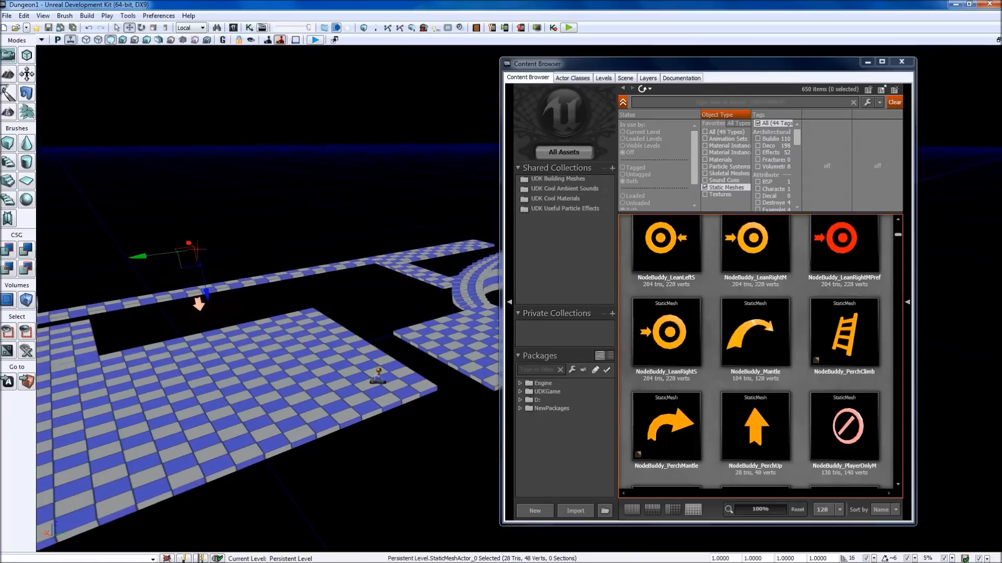
{"action": "left_click_drag", "start_coordinate": [138, 257], "coordinate": [443, 210]}
{"action": "right_click_drag", "start_coordinate": [443, 209], "coordinate": [480, 211]}
{"action": "key", "text": "w"}
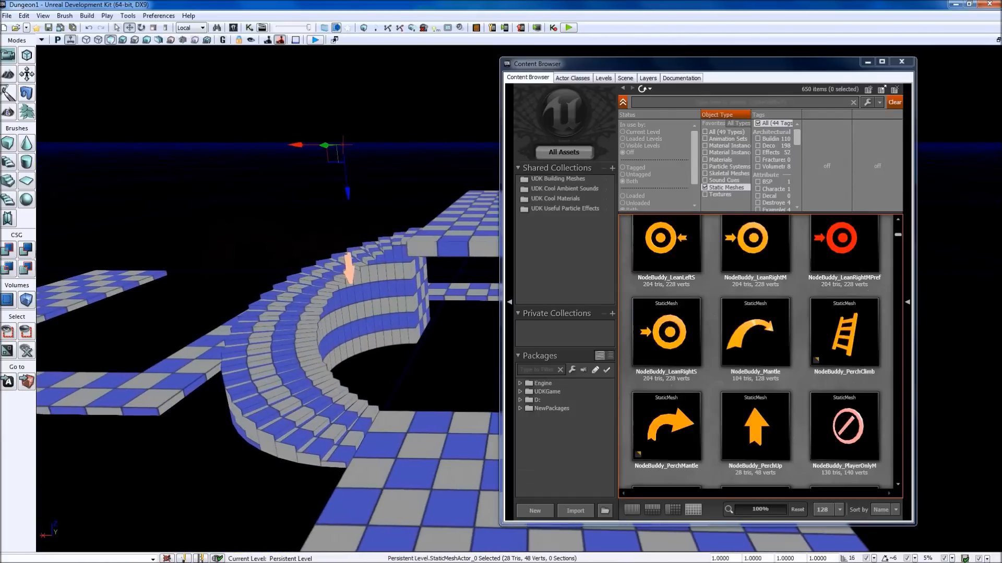
- Lower the arrow copy and shift it sideways into place near the foot of the curved staircase
{"action": "left_click_drag", "start_coordinate": [347, 192], "coordinate": [360, 315]}
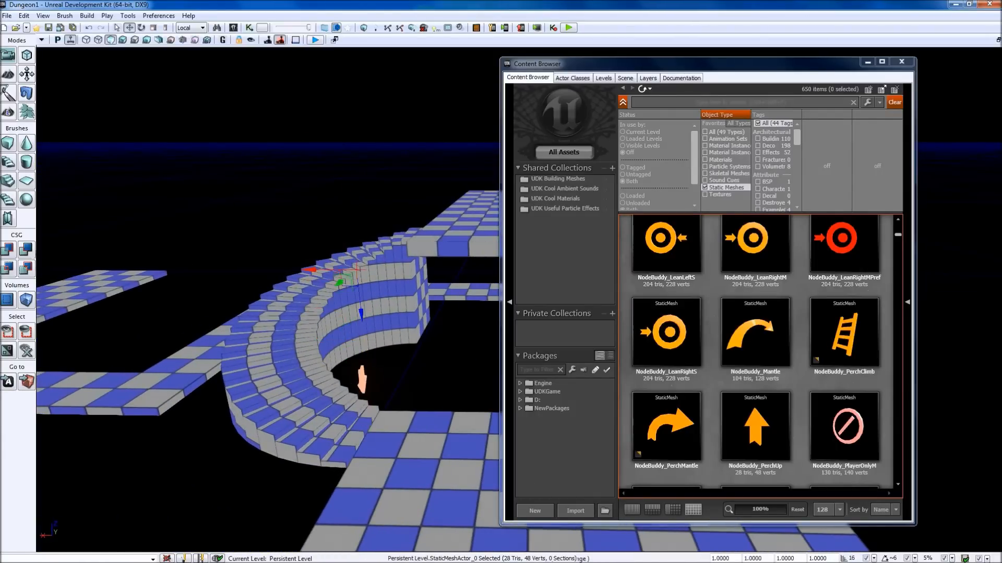
{"action": "left_click_drag", "start_coordinate": [311, 270], "coordinate": [353, 270]}
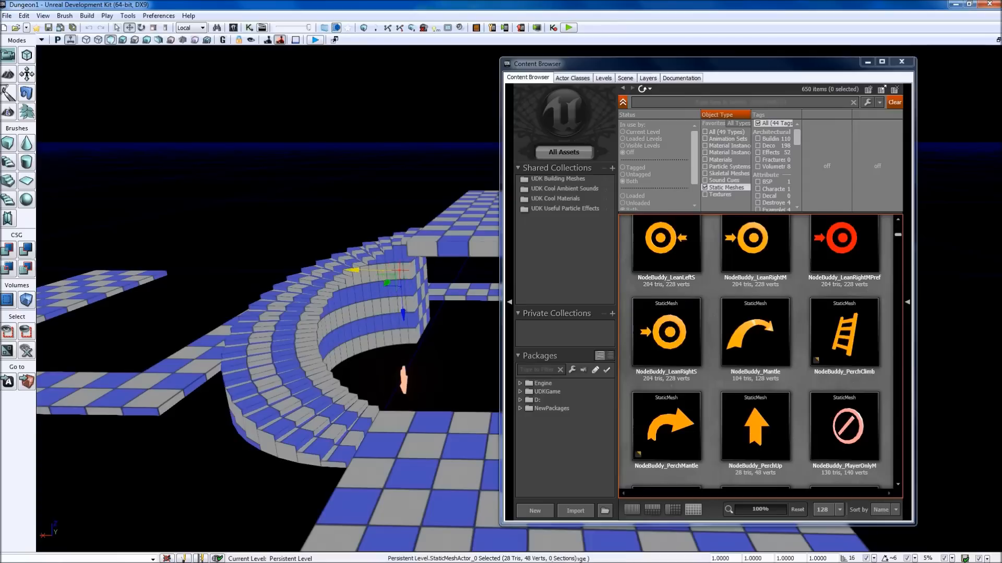
{"action": "right_click_drag", "start_coordinate": [353, 270], "coordinate": [279, 264]}
{"action": "left_click_drag", "start_coordinate": [266, 282], "coordinate": [254, 282]}
- Replace the downward arrow above the raised platform with an InterpActor based on the NodeBuddy_PerchUp mesh
{"action": "right_click_drag", "start_coordinate": [255, 283], "coordinate": [313, 417]}
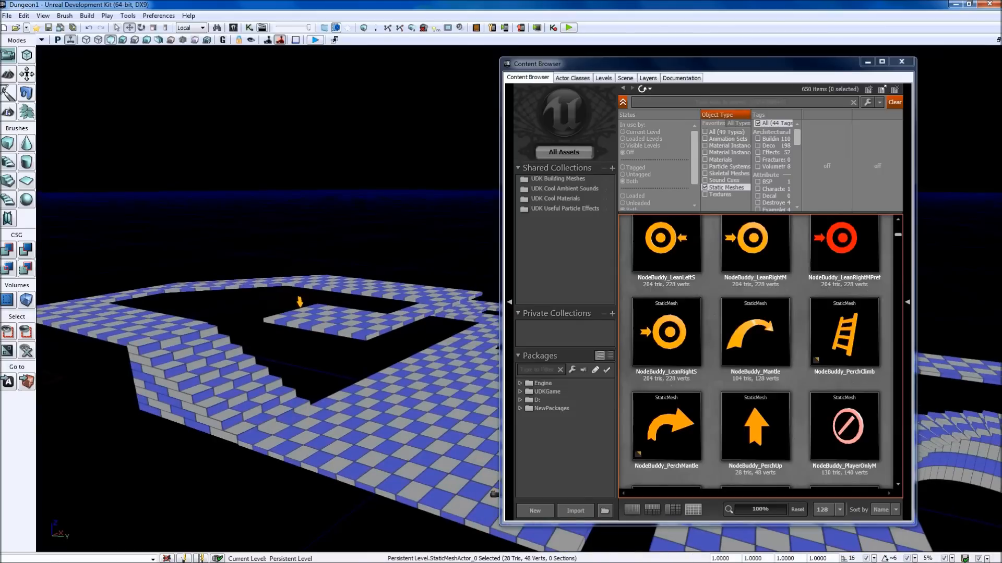
{"action": "right_click", "coordinate": [300, 303]}
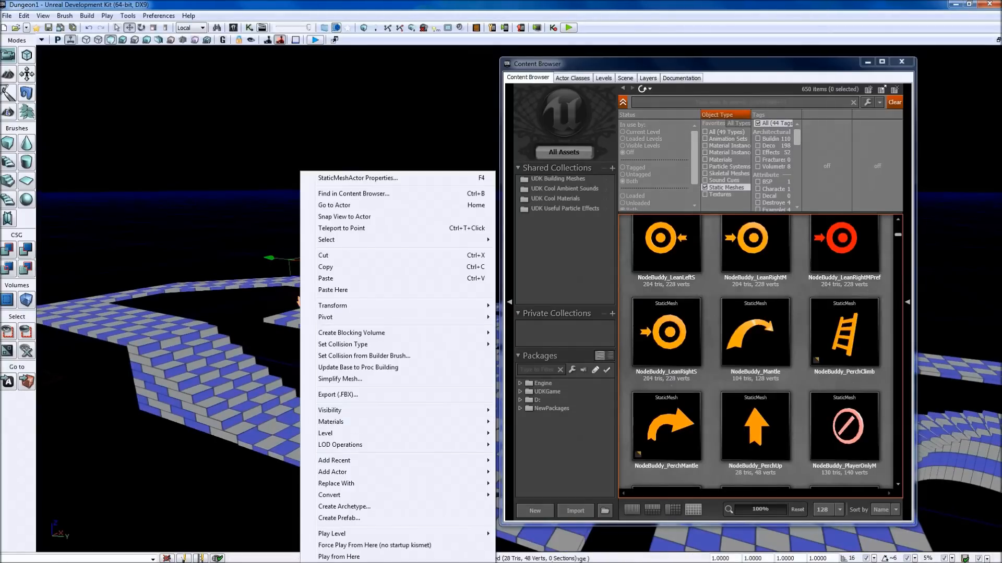
{"action": "mouse_move", "coordinate": [365, 472]}
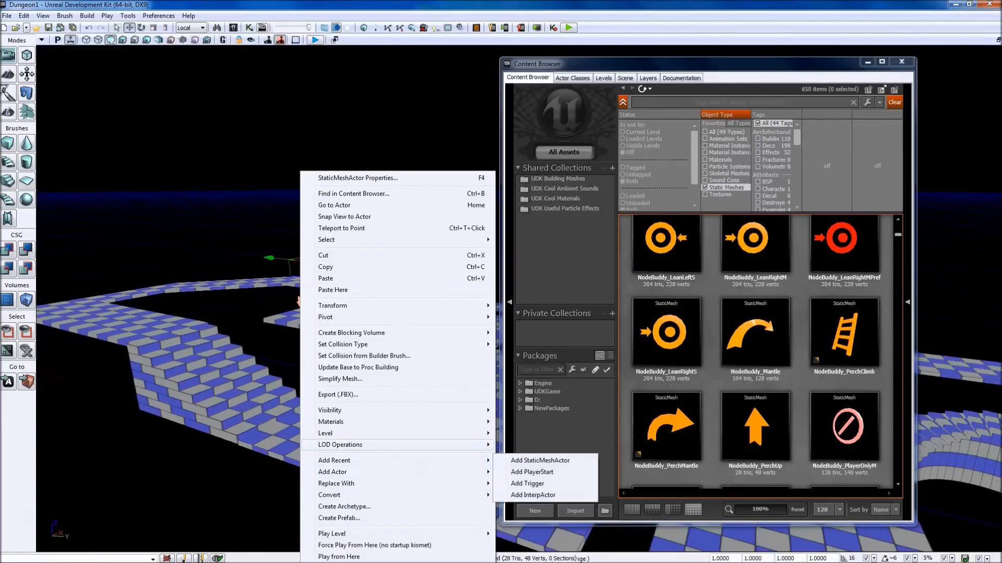
{"action": "left_click", "coordinate": [755, 426]}
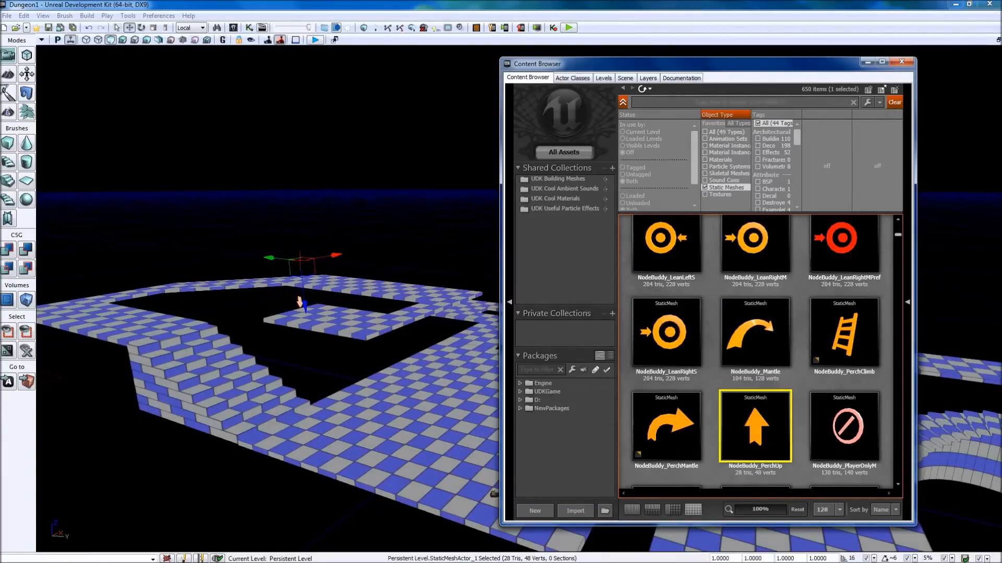
{"action": "right_click", "coordinate": [299, 302]}
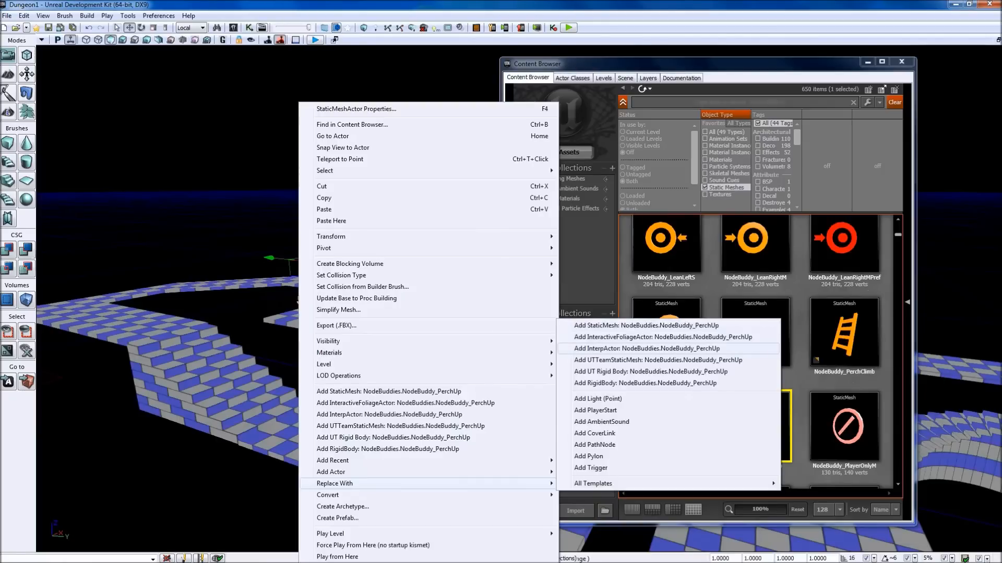
{"action": "left_click", "coordinate": [647, 349]}
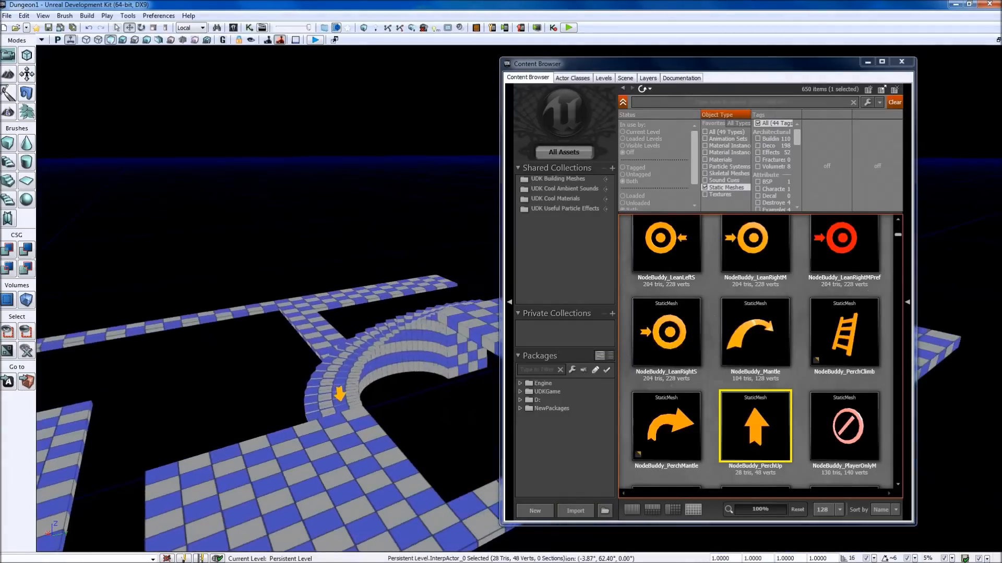
- Replace the arrow at the foot of the curved staircase with a NodeBuddy_PerchUp InterpActor
{"action": "right_click_drag", "start_coordinate": [313, 334], "coordinate": [309, 341]}
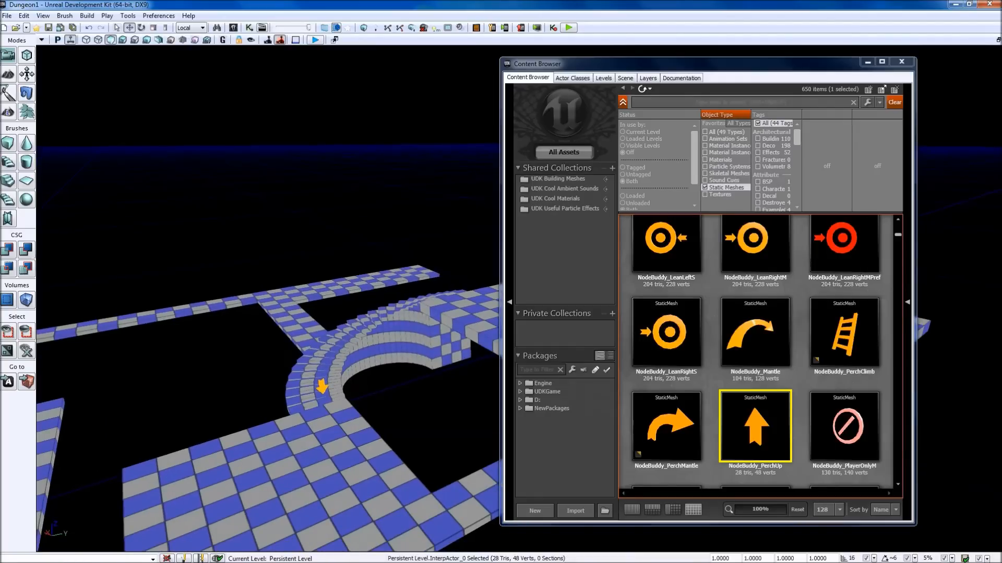
{"action": "right_click", "coordinate": [322, 386]}
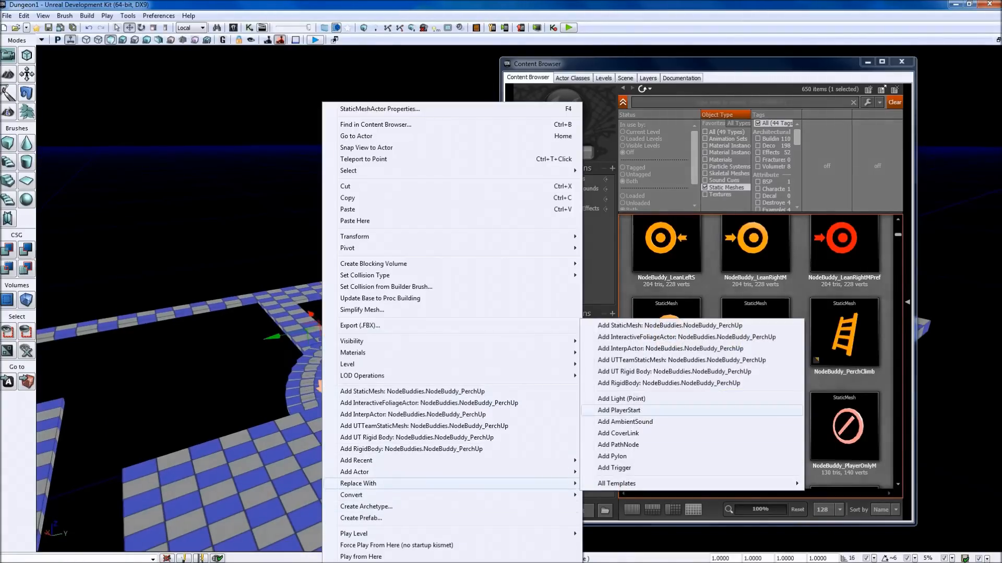
{"action": "left_click", "coordinate": [626, 349]}
- Add a PlayerStart actor on the raised platform near its downward arrow
{"action": "mouse_move", "coordinate": [322, 334]}
{"action": "right_mouse_down"}
{"action": "mouse_move", "coordinate": [366, 344]}
{"action": "mouse_move", "coordinate": [373, 332]}
{"action": "mouse_move", "coordinate": [323, 303]}
{"action": "mouse_move", "coordinate": [344, 334]}
{"action": "mouse_move", "coordinate": [305, 339]}
{"action": "mouse_move", "coordinate": [349, 336]}
{"action": "mouse_move", "coordinate": [318, 339]}
{"action": "right_mouse_up"}
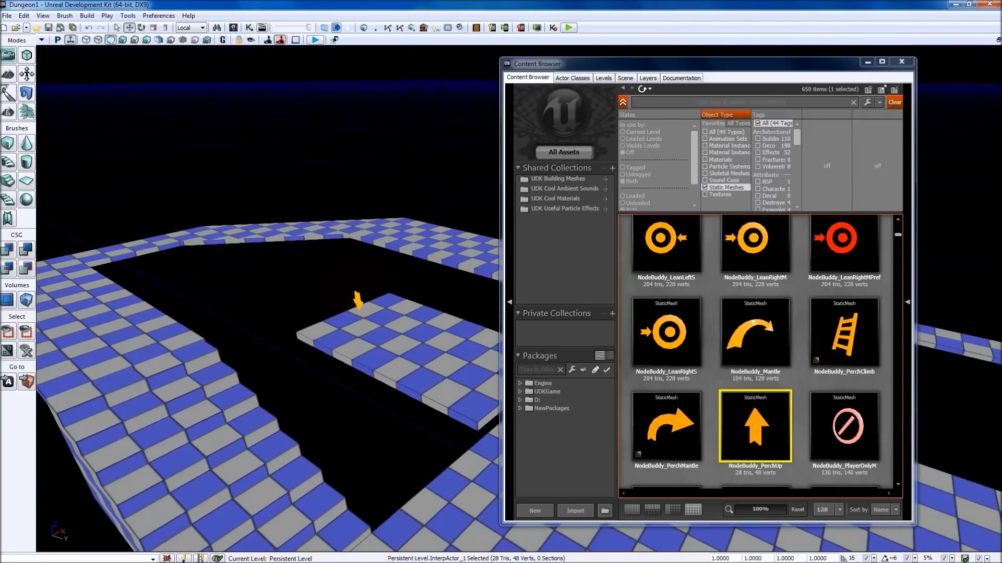
{"action": "right_click", "coordinate": [372, 310]}
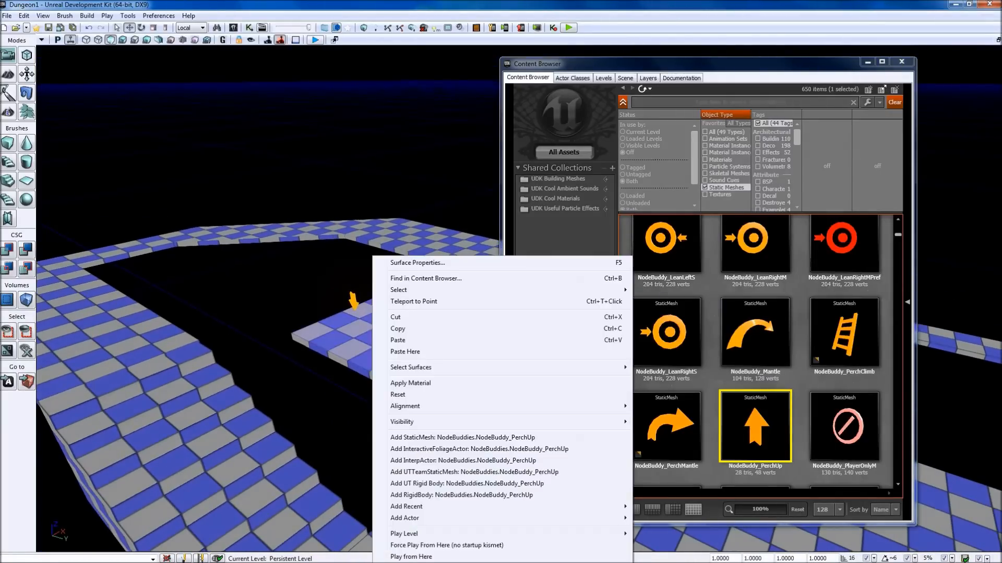
{"action": "right_click", "coordinate": [363, 309]}
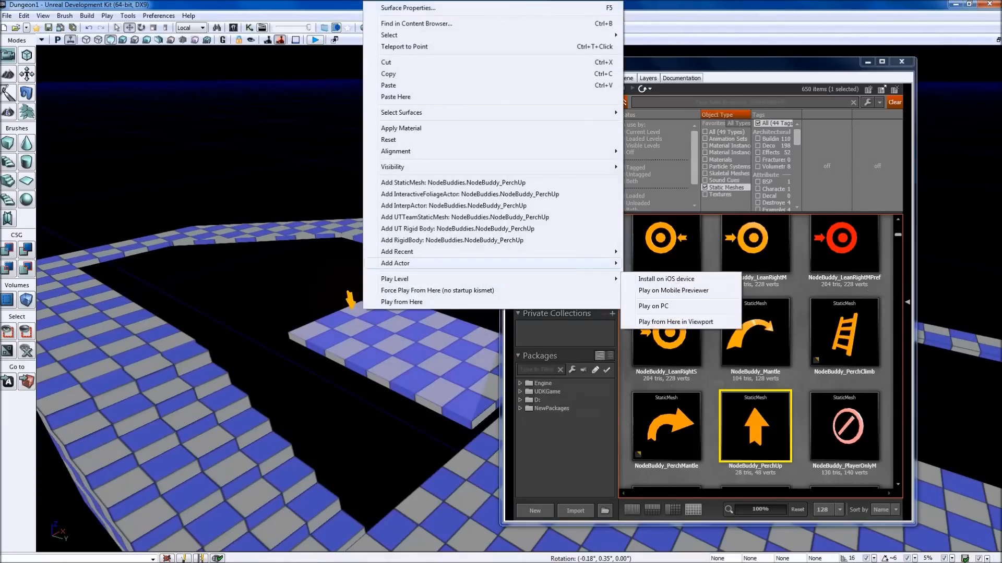
{"action": "mouse_move", "coordinate": [600, 263]}
{"action": "left_click", "coordinate": [663, 275]}
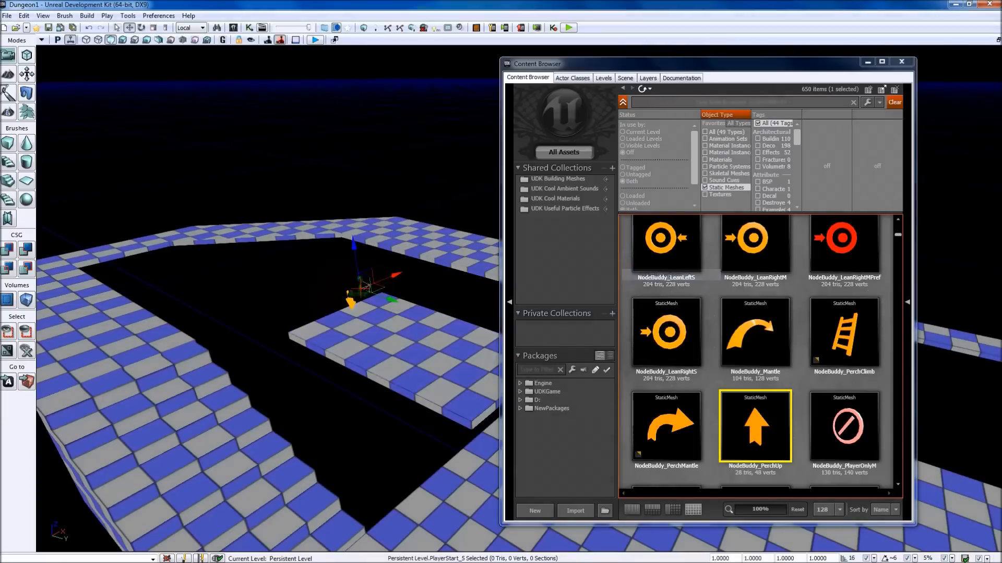
- Switch the reference coordinate system to World and move the new player start beside the arrow at the platform's outer end
{"action": "left_click_drag", "start_coordinate": [391, 300], "coordinate": [423, 311]}
{"action": "right_click_drag", "start_coordinate": [423, 312], "coordinate": [572, 315]}
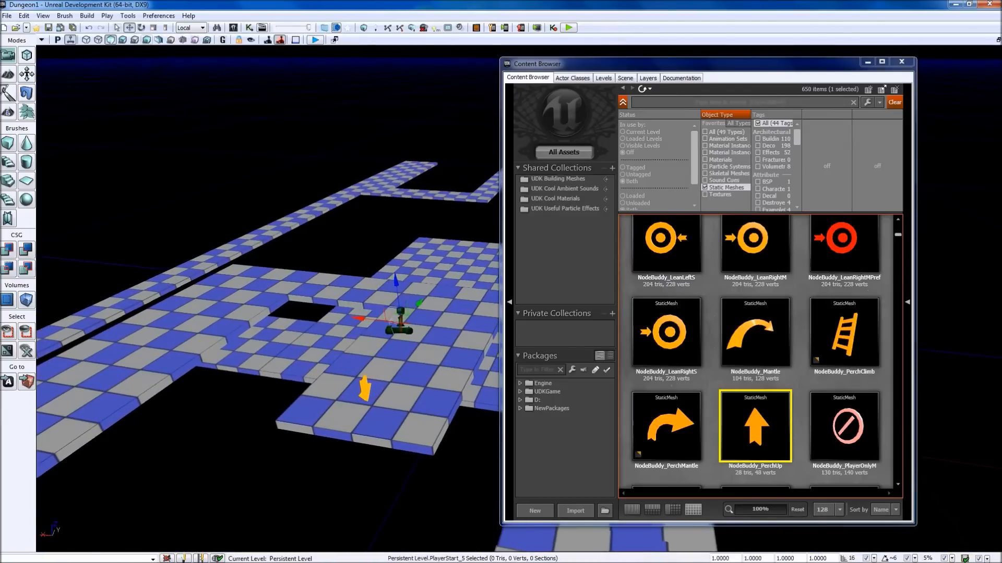
{"action": "left_click", "coordinate": [192, 27]}
{"action": "left_click", "coordinate": [189, 37]}
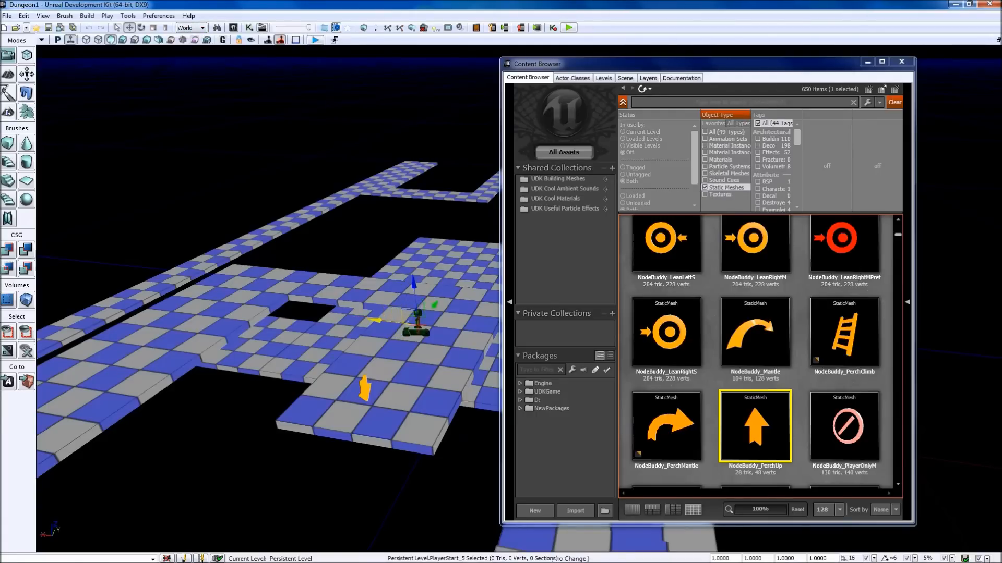
{"action": "left_click_drag", "start_coordinate": [419, 302], "coordinate": [380, 346]}
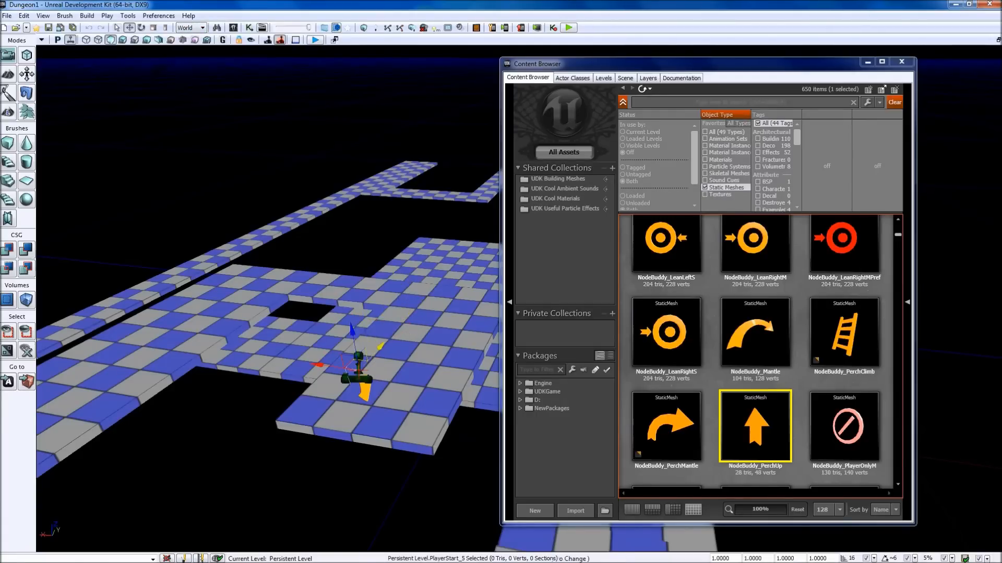
- Rotate the player start on the raised platform about its vertical axis
{"action": "right_click_drag", "start_coordinate": [381, 346], "coordinate": [377, 370]}
{"action": "key", "text": "space"}
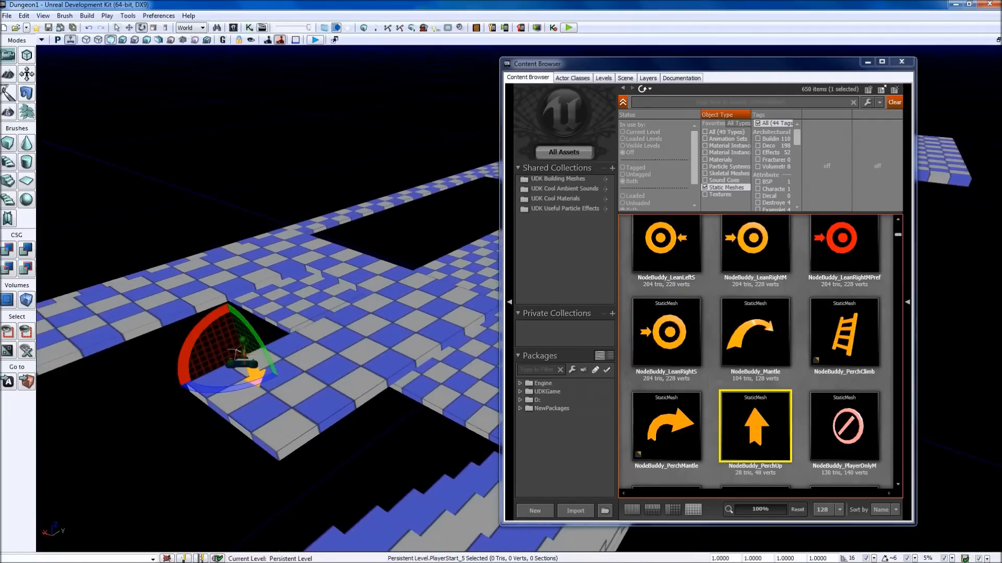
{"action": "left_click_drag", "start_coordinate": [251, 386], "coordinate": [155, 403]}
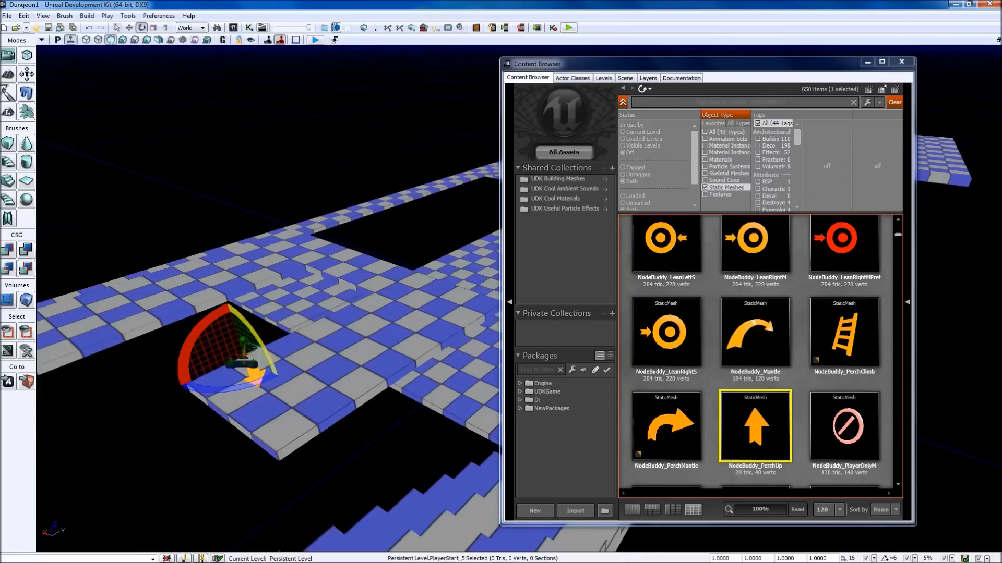
- Add a Trigger actor next to the player start at the platform's outer end and scale it
{"action": "right_click", "coordinate": [281, 68]}
{"action": "mouse_move", "coordinate": [527, 329]}
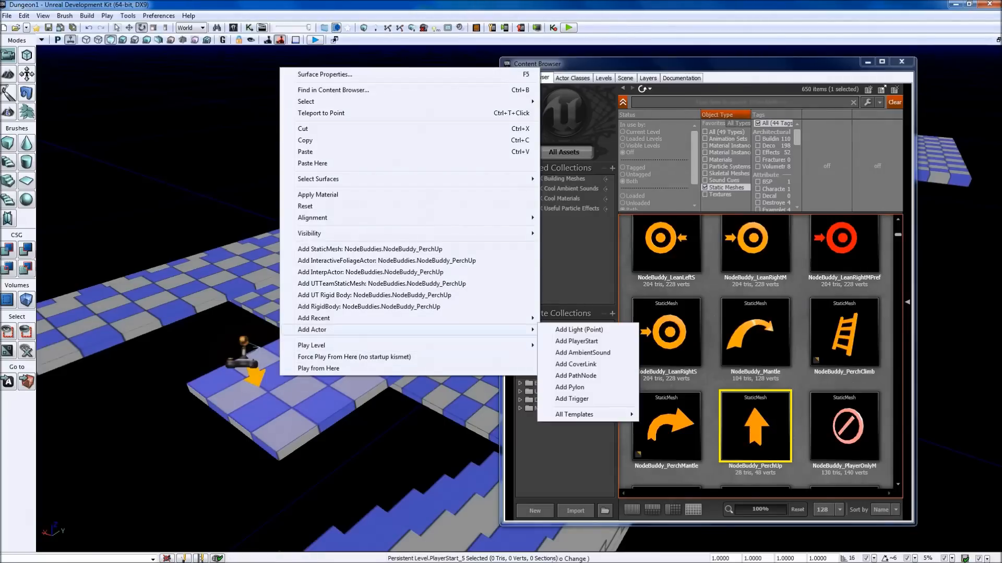
{"action": "left_click", "coordinate": [572, 399]}
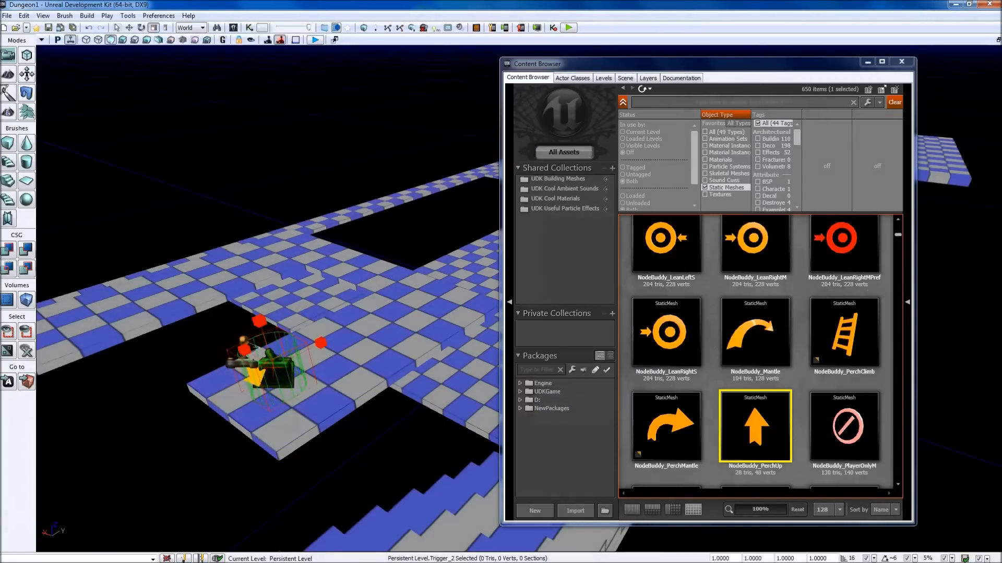
{"action": "key", "text": "space"}
{"action": "key", "text": "space"}
{"action": "key", "text": "space"}
{"action": "key", "text": "space"}
{"action": "left_click_drag", "start_coordinate": [264, 338], "coordinate": [261, 305]}
- Add a PlayerStart actor at the foot of the curved staircase and move it beside the arrow
{"action": "right_click_drag", "start_coordinate": [261, 305], "coordinate": [325, 302]}
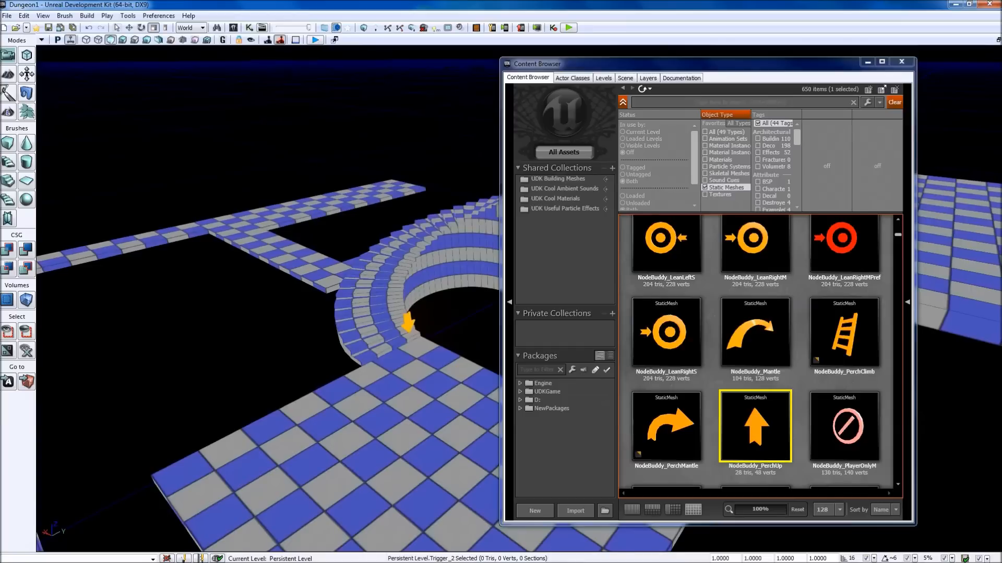
{"action": "right_click", "coordinate": [394, 351]}
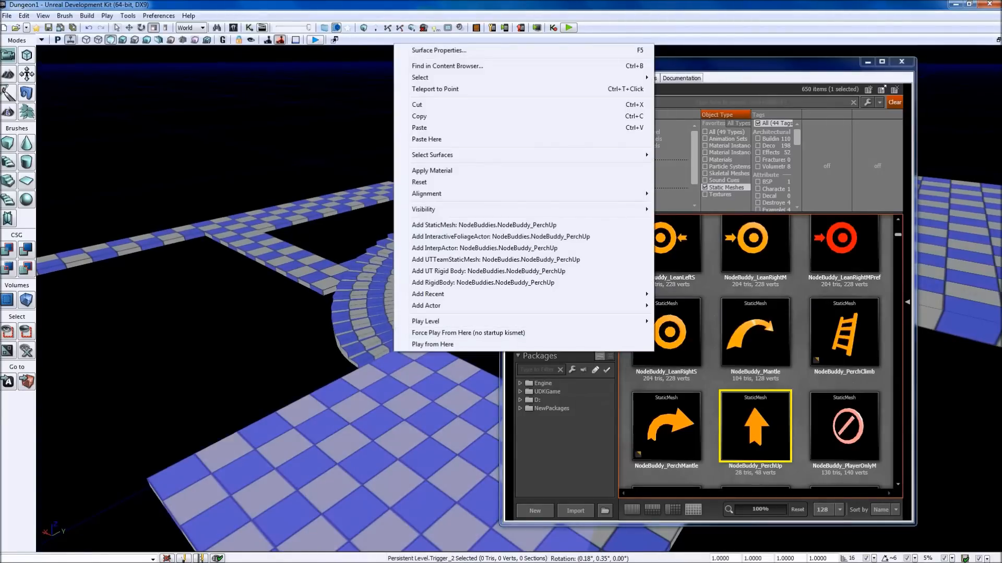
{"action": "mouse_move", "coordinate": [521, 305]}
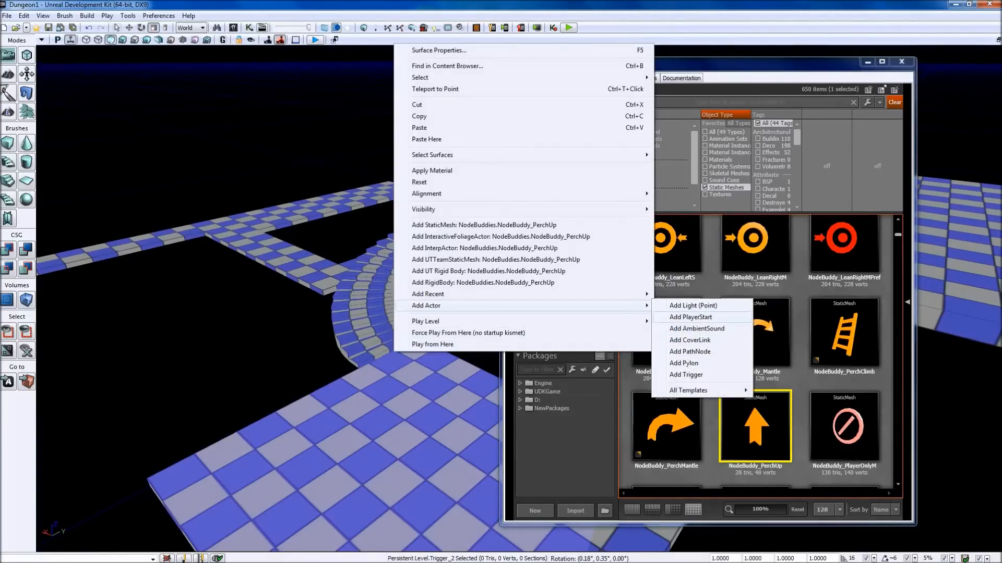
{"action": "left_click", "coordinate": [690, 317]}
{"action": "key", "text": "space"}
{"action": "left_click_drag", "start_coordinate": [365, 317], "coordinate": [384, 328]}
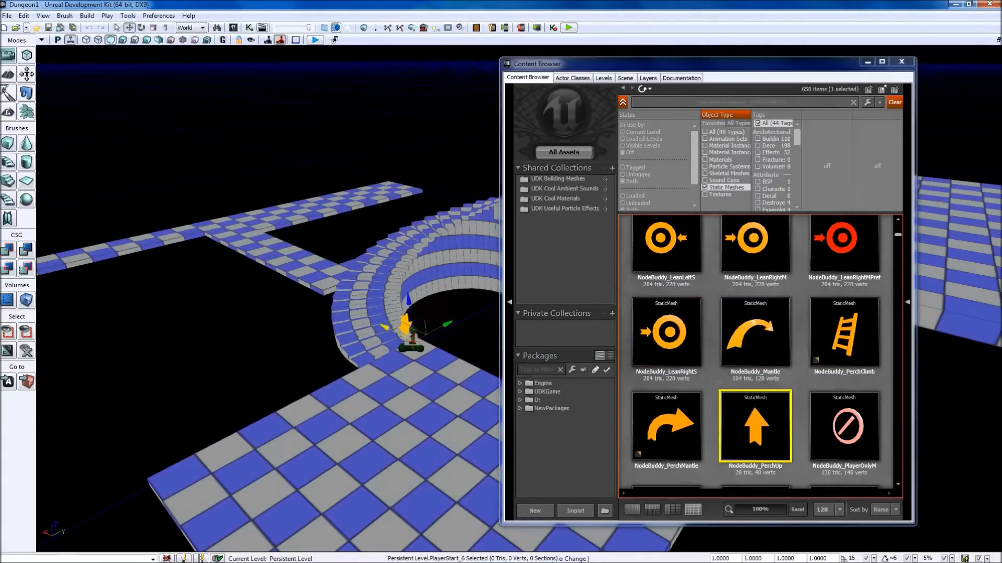
- Add a Trigger actor around the player start at the curved staircase and scale it up
{"action": "right_click", "coordinate": [415, 344]}
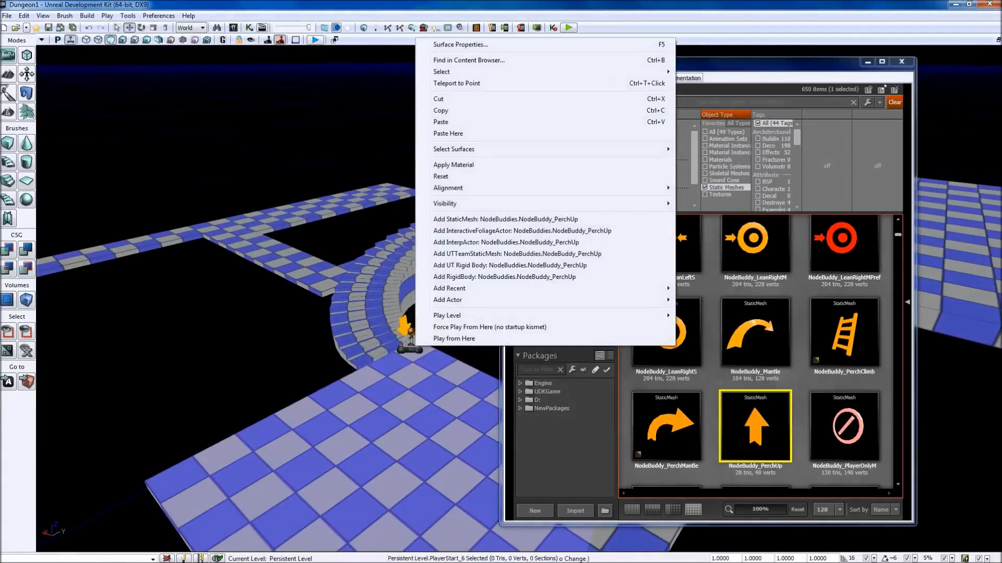
{"action": "mouse_move", "coordinate": [449, 288]}
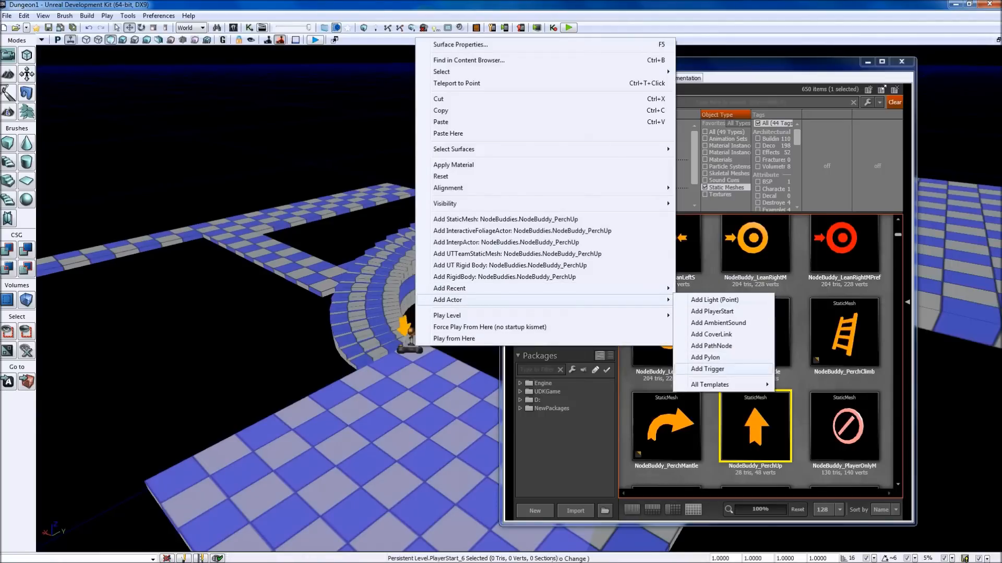
{"action": "left_click", "coordinate": [707, 369]}
{"action": "key", "text": "space"}
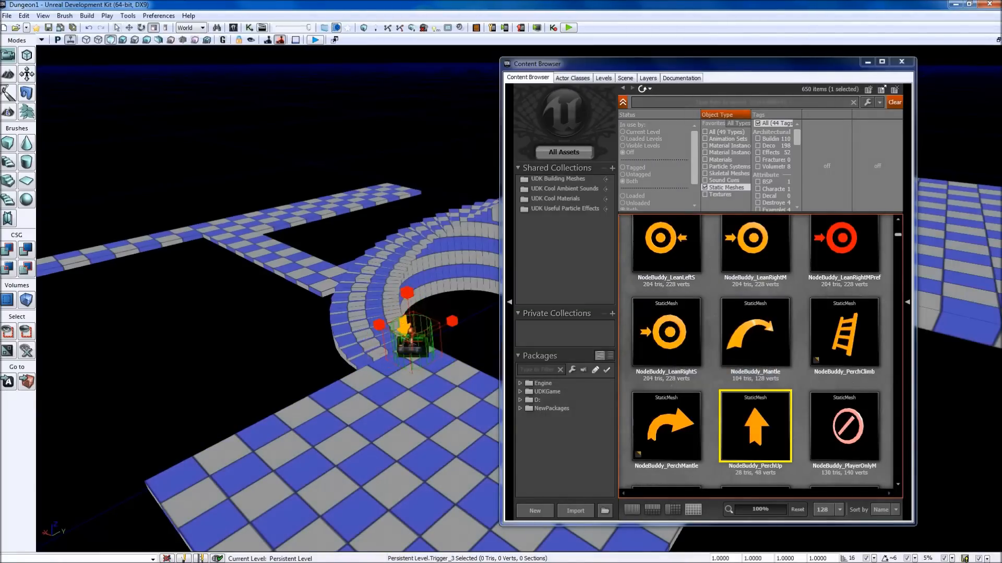
{"action": "left_click_drag", "start_coordinate": [452, 322], "coordinate": [475, 313]}
- Close the Content Browser, then open the UnrealKismet editor and move its window clear of the raised platform
{"action": "right_click_drag", "start_coordinate": [449, 334], "coordinate": [350, 345]}
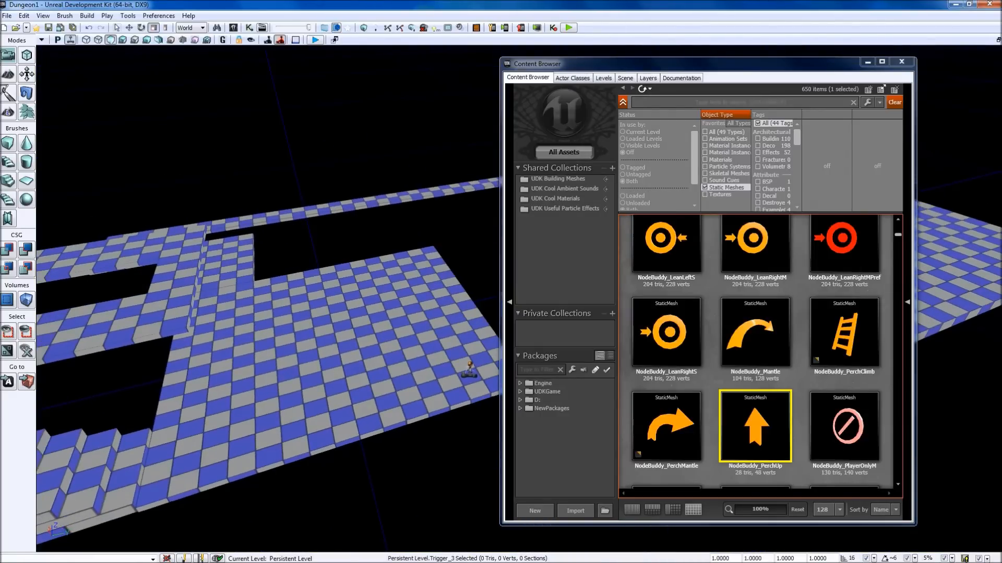
{"action": "left_click", "coordinate": [901, 62]}
{"action": "right_click_drag", "start_coordinate": [731, 288], "coordinate": [688, 281]}
{"action": "left_click", "coordinate": [249, 27]}
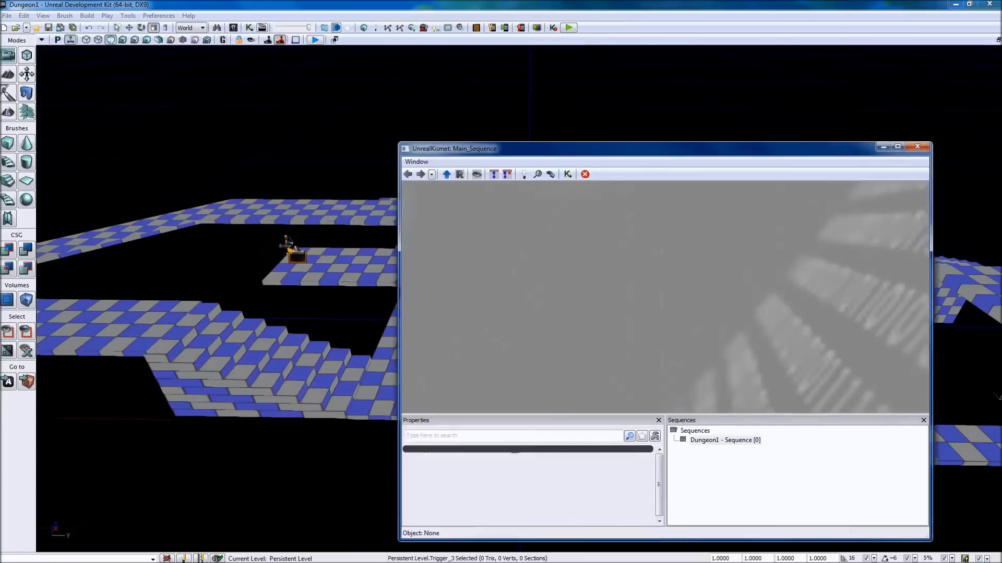
{"action": "left_click_drag", "start_coordinate": [600, 149], "coordinate": [687, 129]}
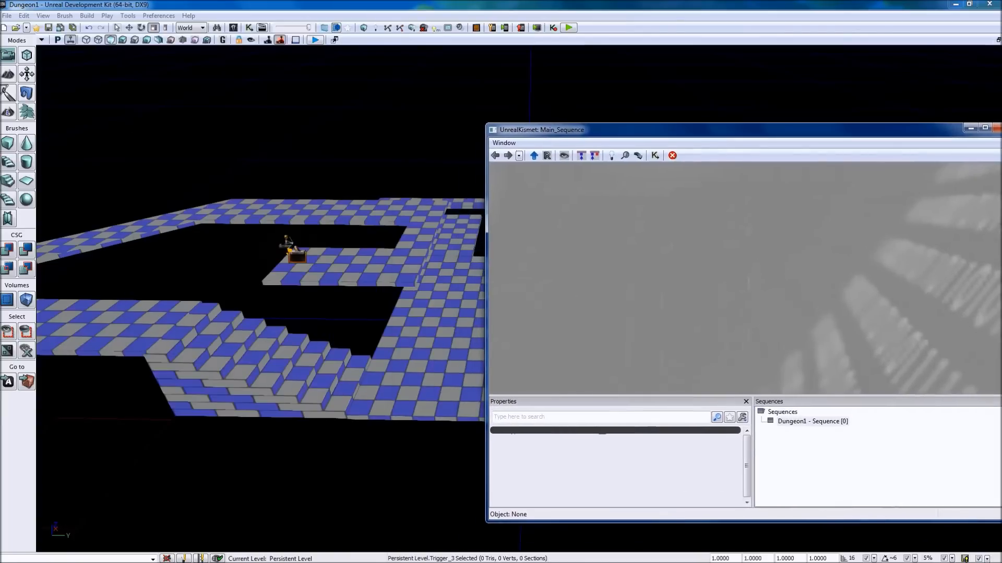
- Add a Touch event to the Kismet sequence using the selected trigger at the curved staircase
{"action": "right_click", "coordinate": [574, 274]}
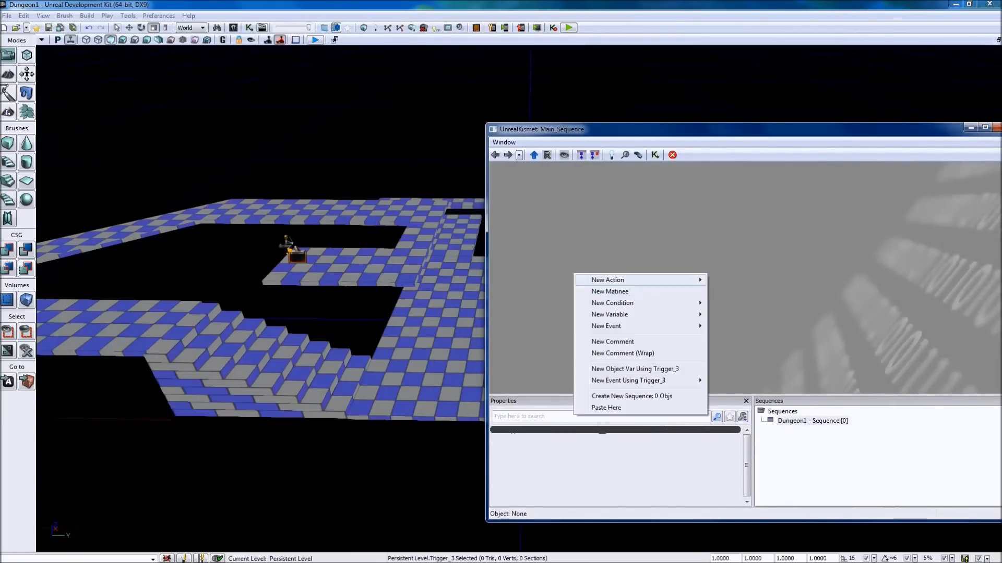
{"action": "mouse_move", "coordinate": [626, 380]}
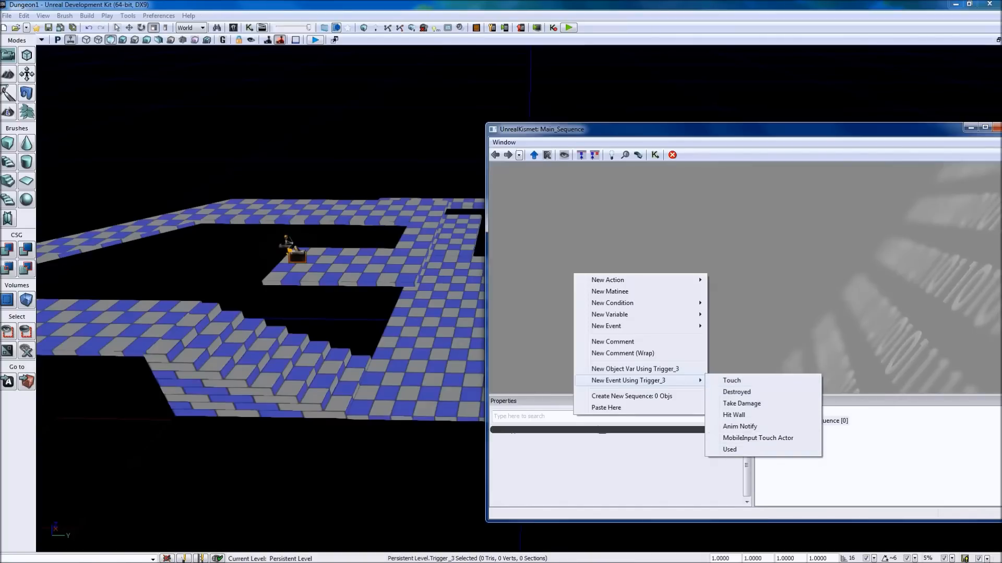
{"action": "right_click_drag", "start_coordinate": [250, 323], "coordinate": [355, 313]}
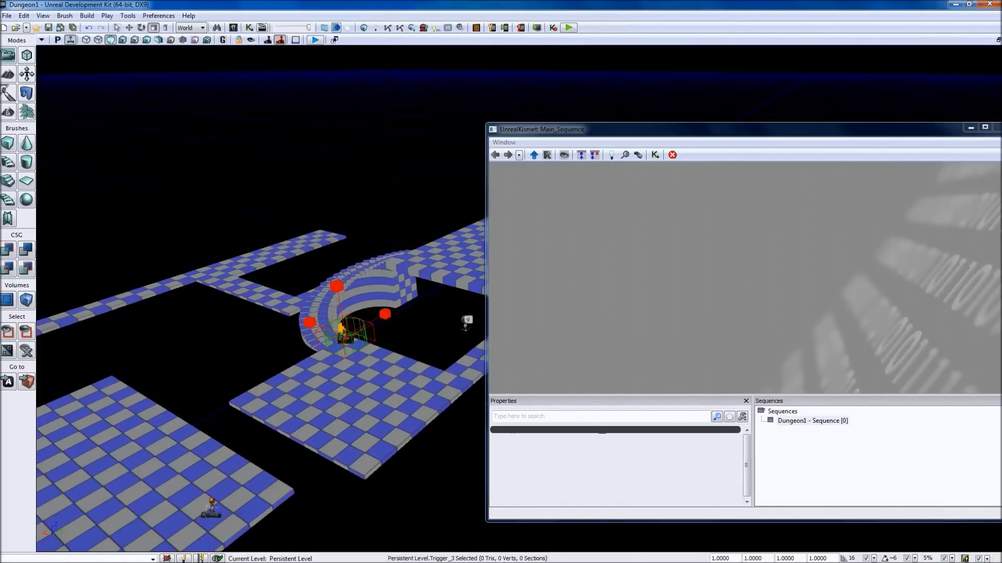
{"action": "right_click", "coordinate": [658, 265]}
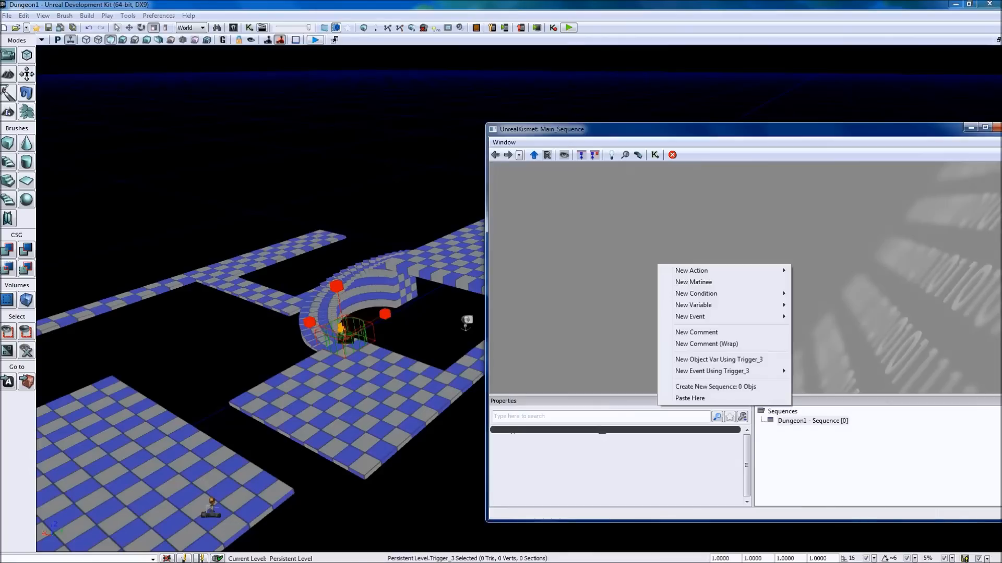
{"action": "mouse_move", "coordinate": [756, 371]}
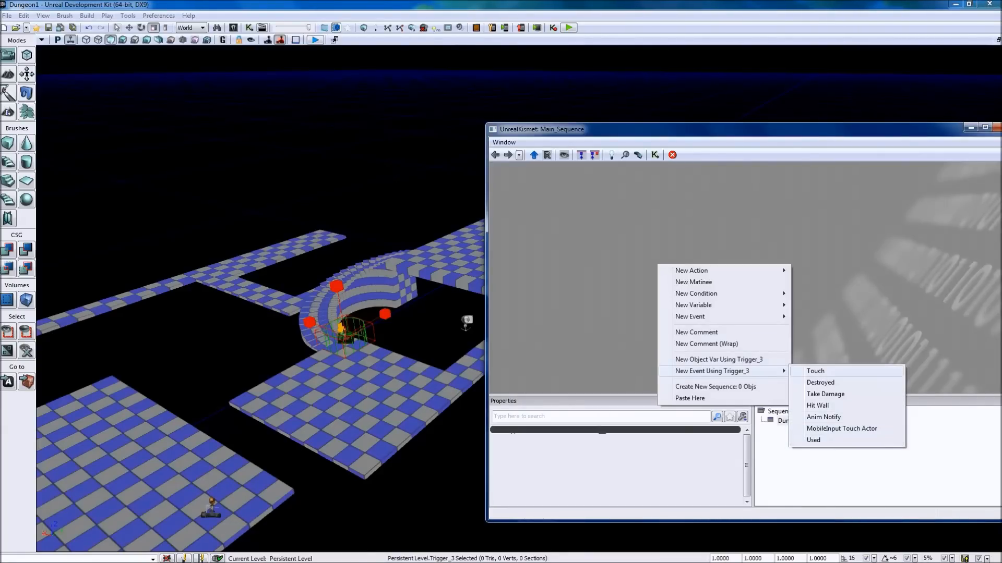
{"action": "left_click", "coordinate": [822, 371]}
{"action": "left_click_drag", "start_coordinate": [670, 296], "coordinate": [578, 292]}
{"action": "scroll", "coordinate": [556, 307], "scroll_direction": "down", "scroll_amount": 5}
{"action": "scroll", "coordinate": [555, 308], "scroll_direction": "up", "scroll_amount": 9}
{"action": "left_click_drag", "start_coordinate": [556, 308], "coordinate": [659, 331]}
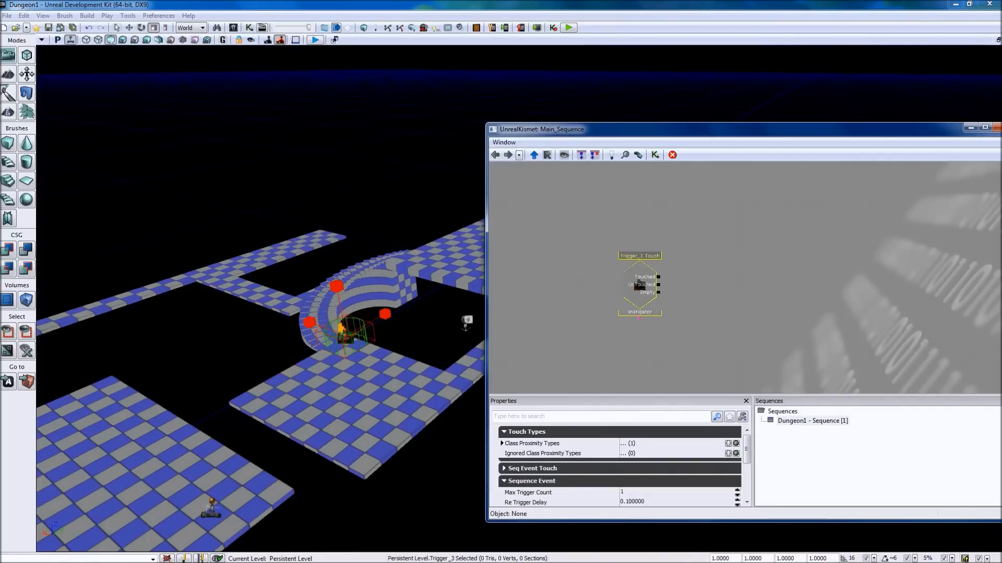
- Set the object comment of the curved staircase trigger's Touch event to Final_checkpoint
{"action": "left_click", "coordinate": [526, 432]}
{"action": "left_click", "coordinate": [531, 457]}
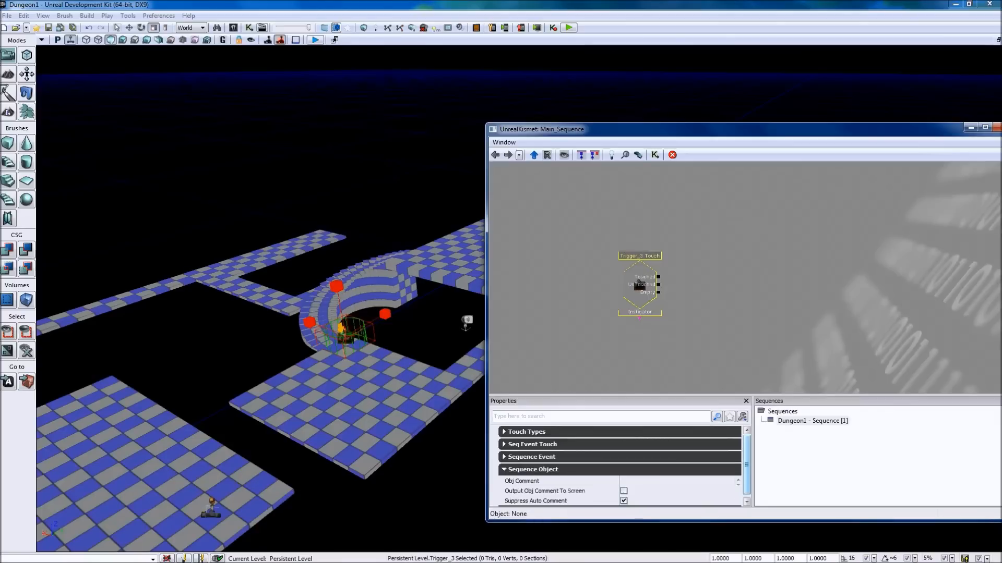
{"action": "left_click", "coordinate": [673, 481]}
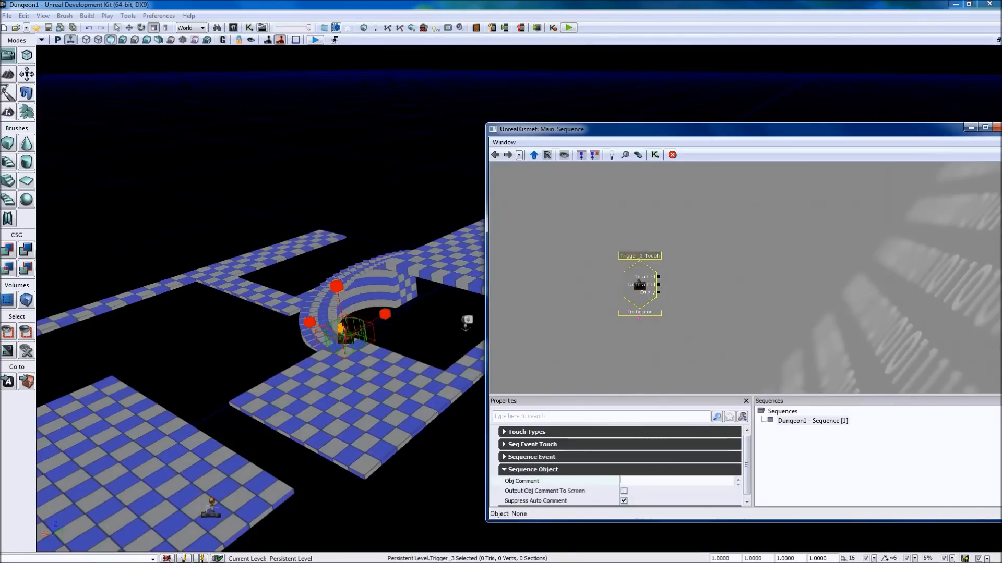
{"action": "type", "text": "Final_checkpoint"}
{"action": "key", "text": "Return"}
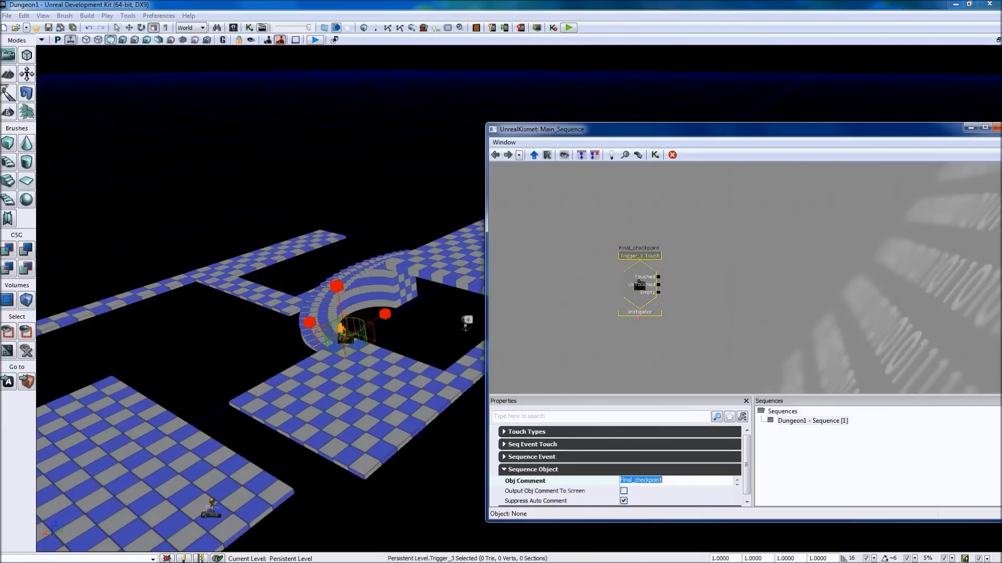
- Add a Used event for the raised platform's trigger and align it beneath the Final_checkpoint event
{"action": "right_click_drag", "start_coordinate": [292, 261], "coordinate": [202, 261]}
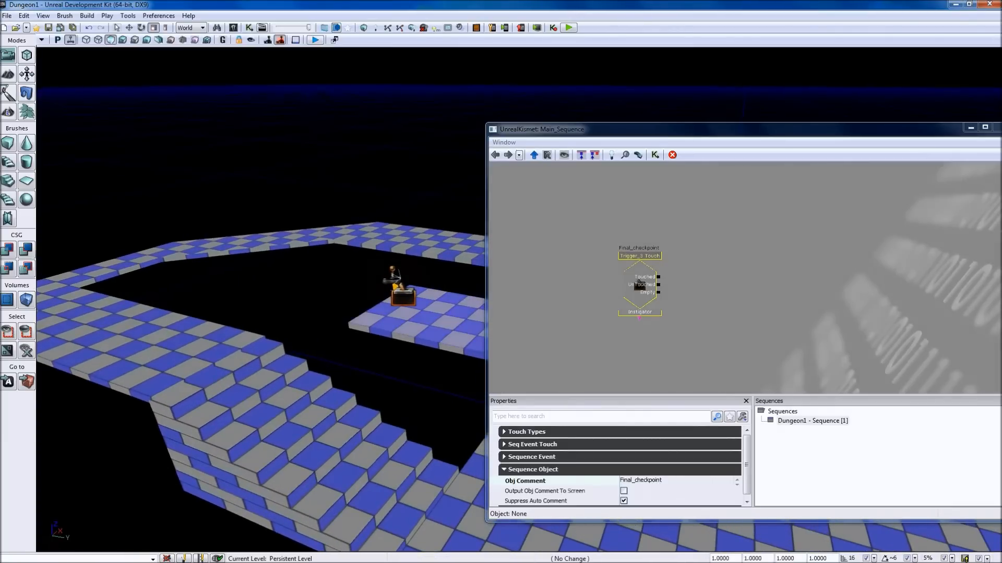
{"action": "left_click", "coordinate": [395, 279]}
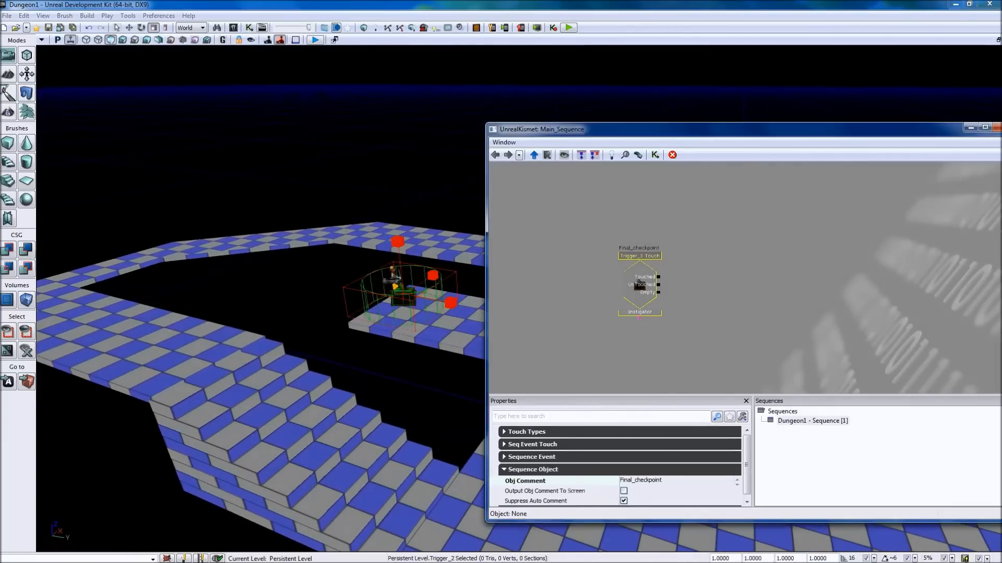
{"action": "right_click", "coordinate": [632, 330]}
{"action": "mouse_move", "coordinate": [685, 437]}
{"action": "left_click", "coordinate": [788, 506]}
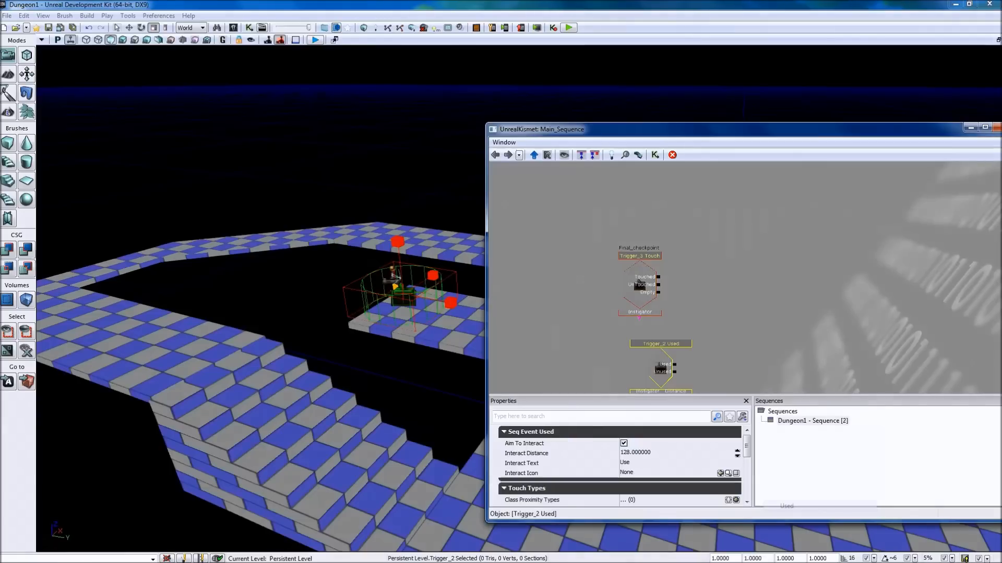
{"action": "left_click_drag", "start_coordinate": [661, 344], "coordinate": [677, 323], "text": "ctrl"}
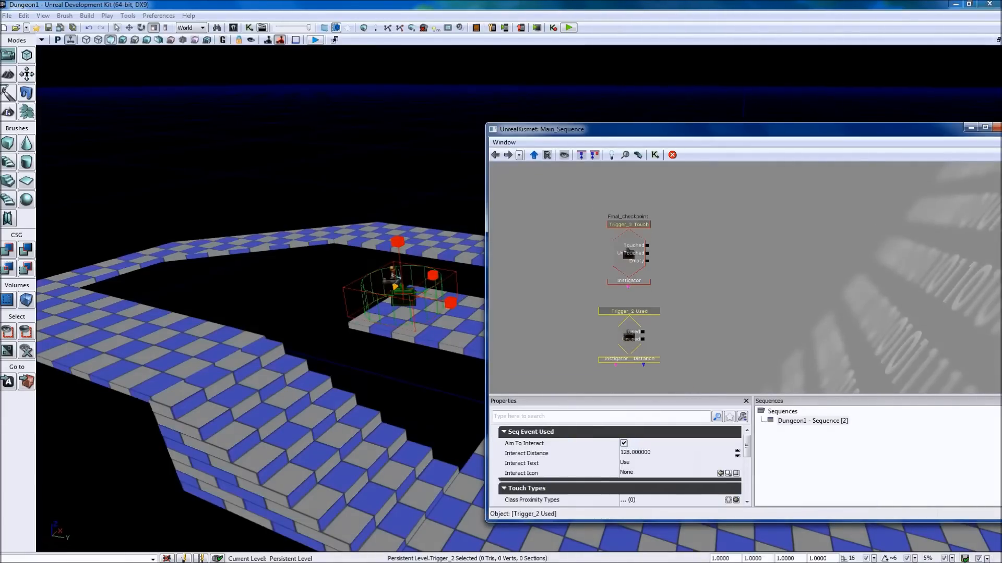
- Disable Aim To Interact on the Used event and set its object comment to checkpoint_mid
{"action": "left_click", "coordinate": [623, 442]}
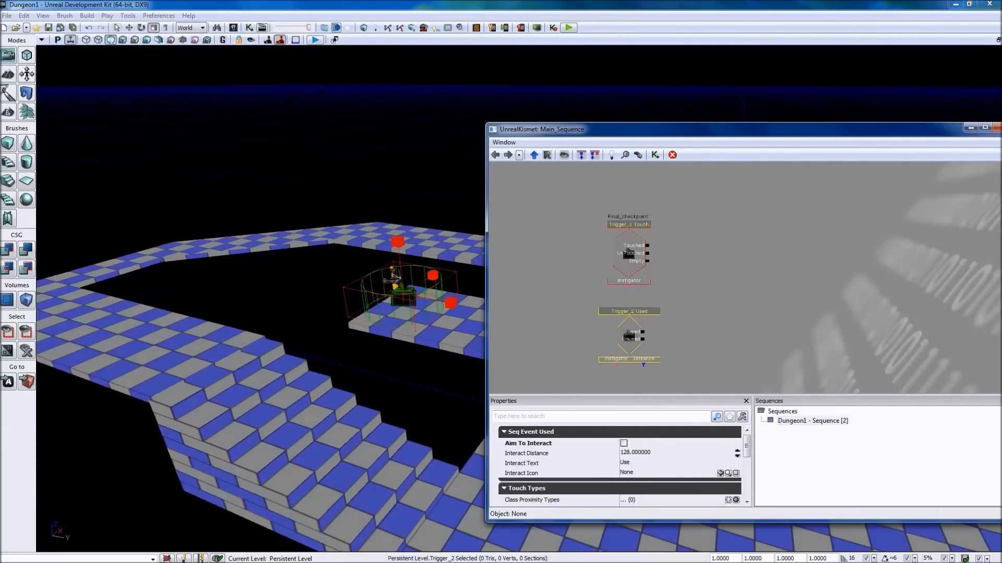
{"action": "left_click", "coordinate": [504, 432]}
{"action": "left_click", "coordinate": [504, 444]}
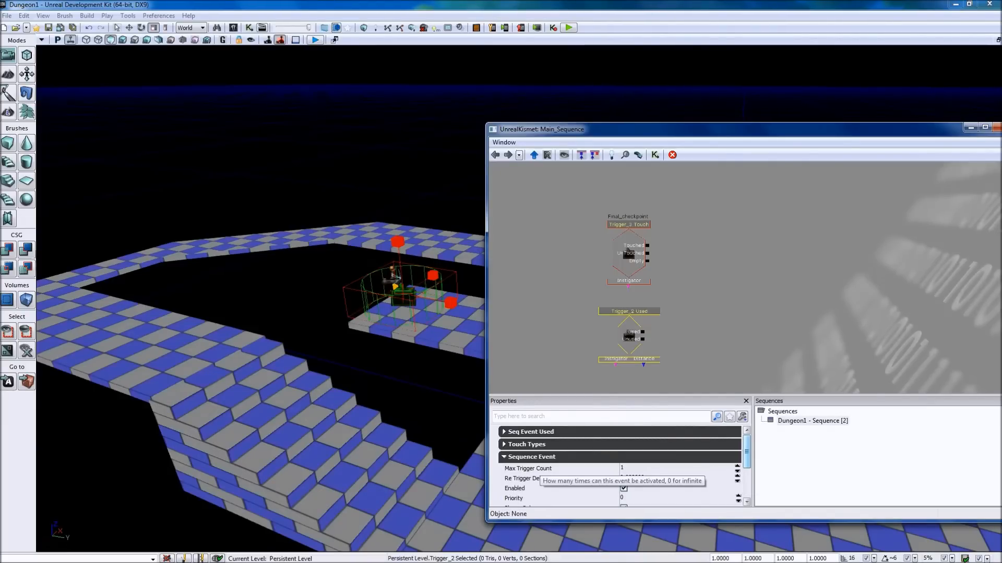
{"action": "left_click", "coordinate": [531, 457]}
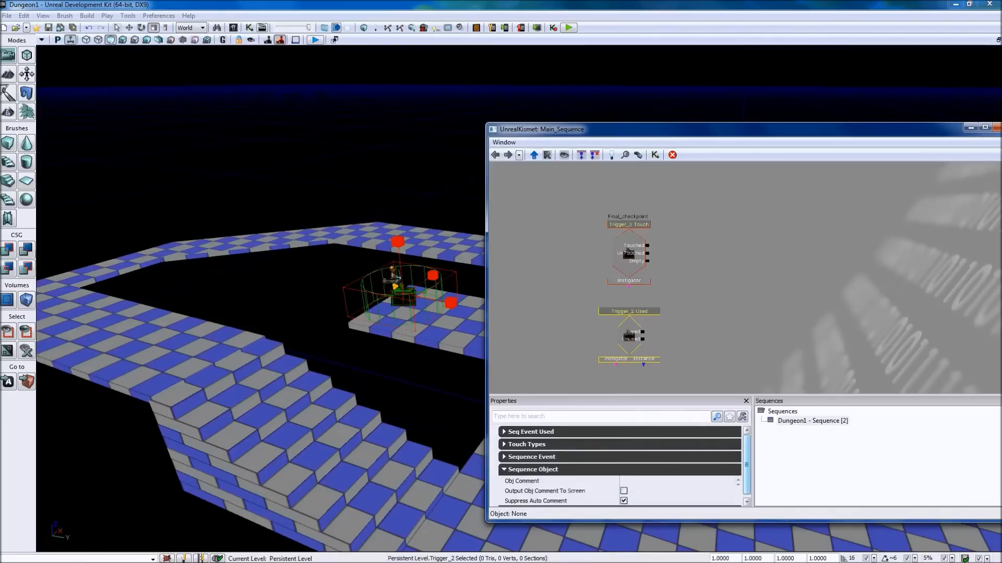
{"action": "left_click", "coordinate": [673, 481]}
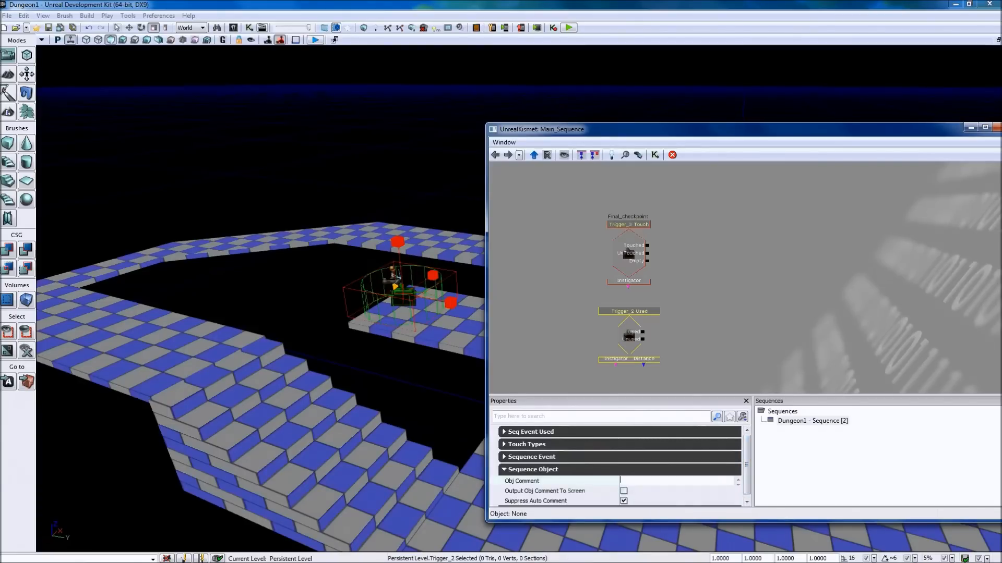
{"action": "type", "text": "checkpoint_mid"}
{"action": "key", "text": "Return"}
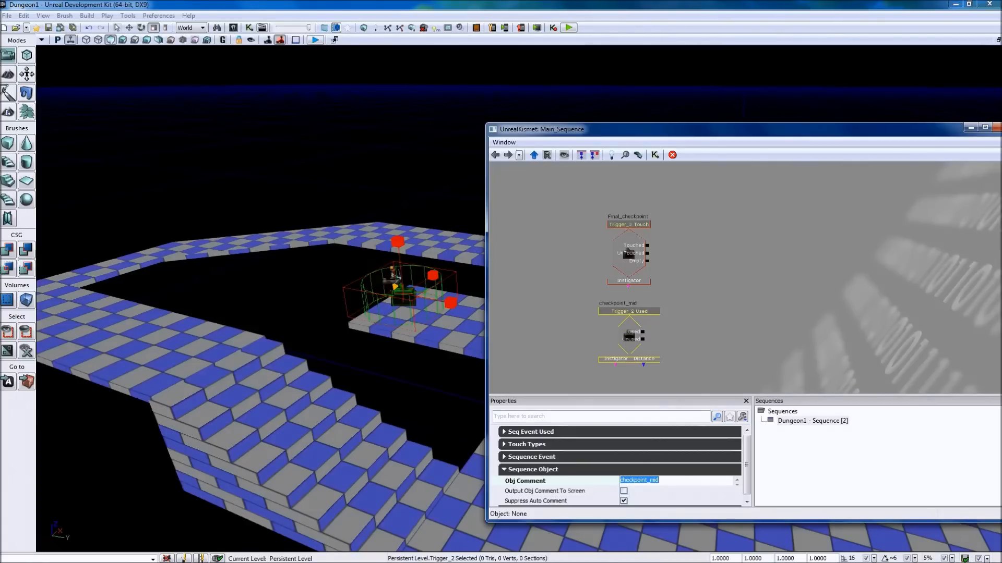
- Add an object variable for the raised platform's player start and comment it mid
{"action": "right_click_drag", "start_coordinate": [334, 334], "coordinate": [346, 334]}
{"action": "key", "text": "Escape"}
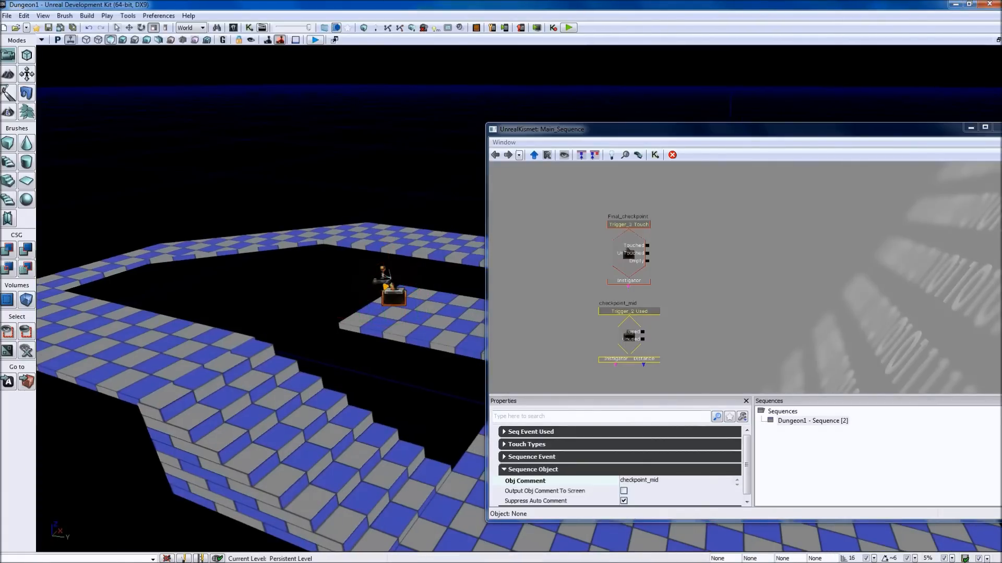
{"action": "left_click", "coordinate": [384, 275]}
{"action": "left_click", "coordinate": [743, 271]}
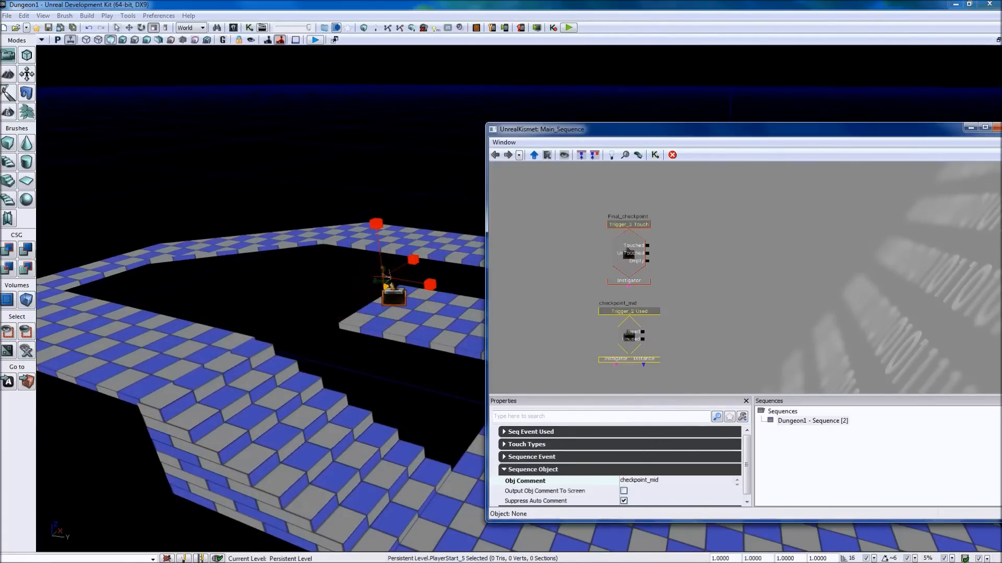
{"action": "right_click", "coordinate": [742, 285]}
{"action": "left_click", "coordinate": [807, 380]}
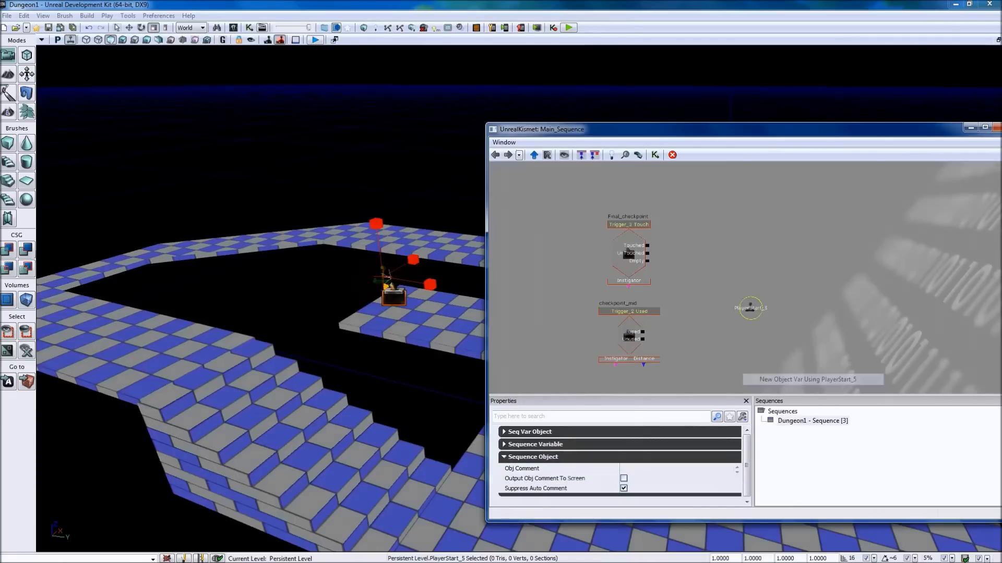
{"action": "left_click", "coordinate": [657, 469]}
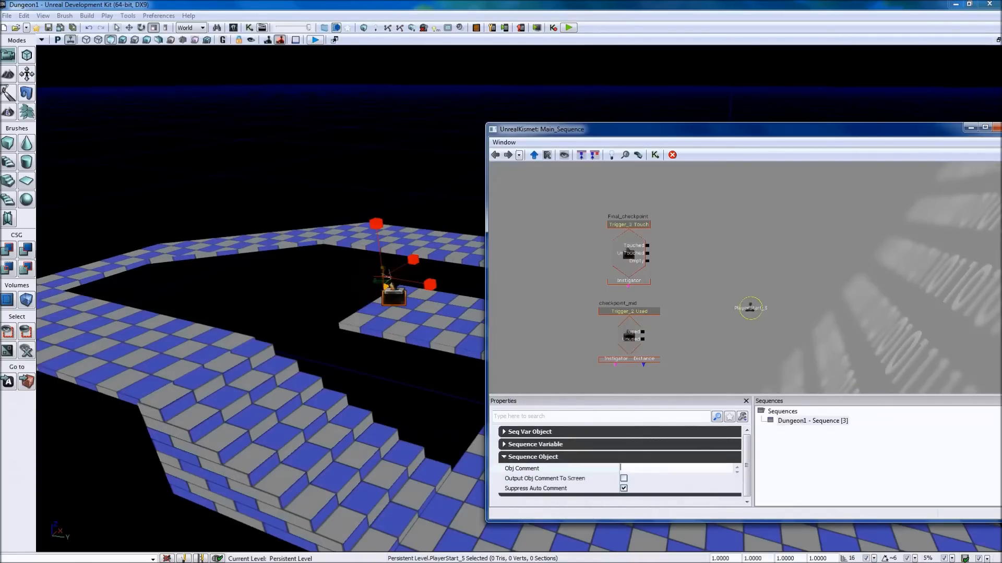
{"action": "type", "text": "mid"}
{"action": "key", "text": "Return"}
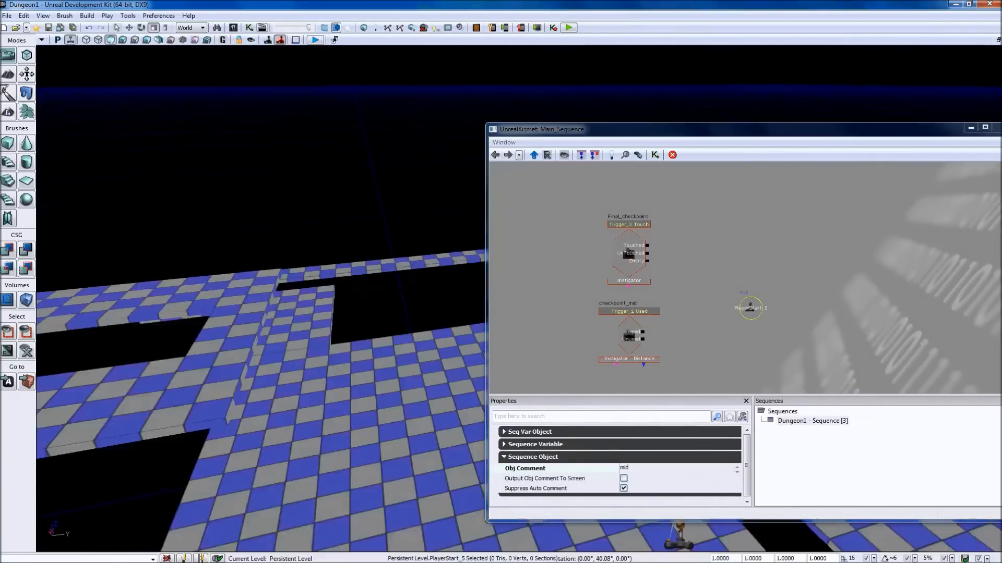
- Add an object variable for the player start standing alone on the large floor, below the mid variable, and comment it start
{"action": "right_click_drag", "start_coordinate": [260, 297], "coordinate": [303, 348]}
{"action": "left_click", "coordinate": [381, 399]}
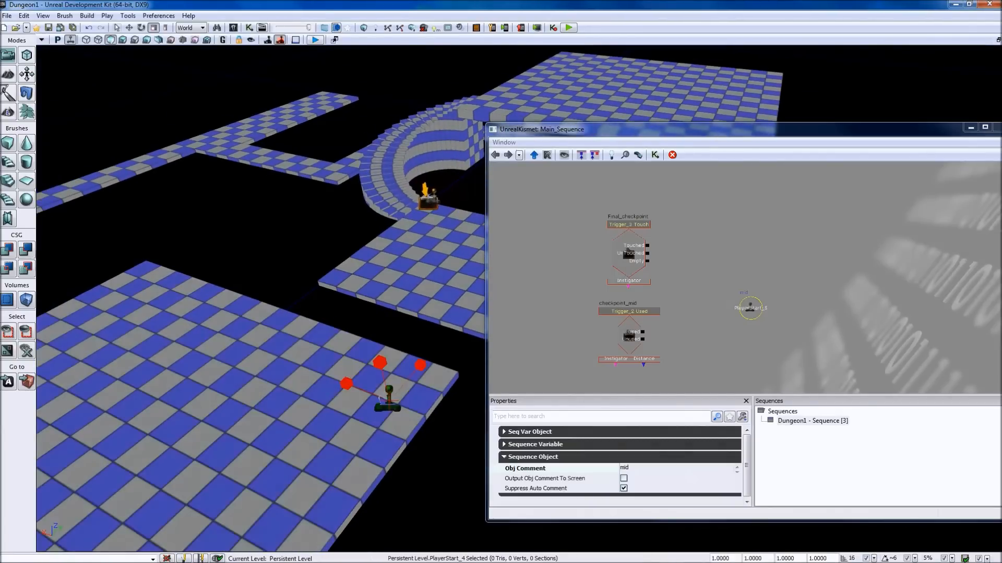
{"action": "right_click", "coordinate": [742, 329]}
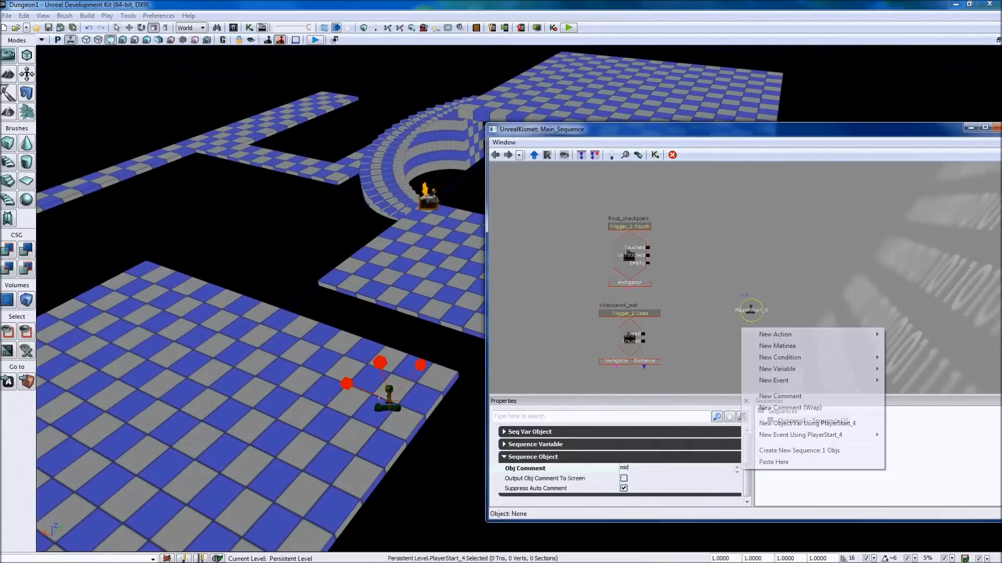
{"action": "left_click", "coordinate": [807, 423]}
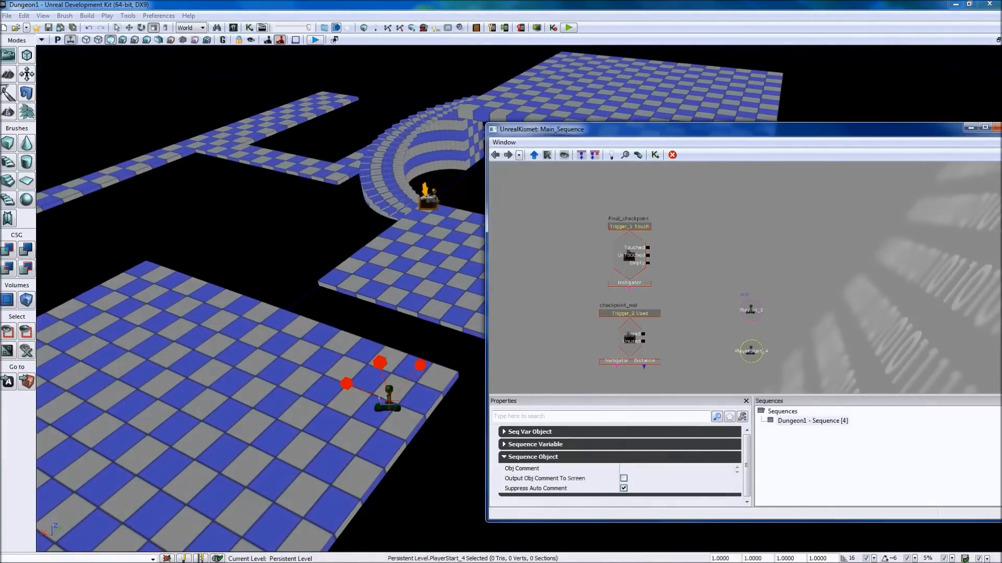
{"action": "left_click", "coordinate": [673, 469]}
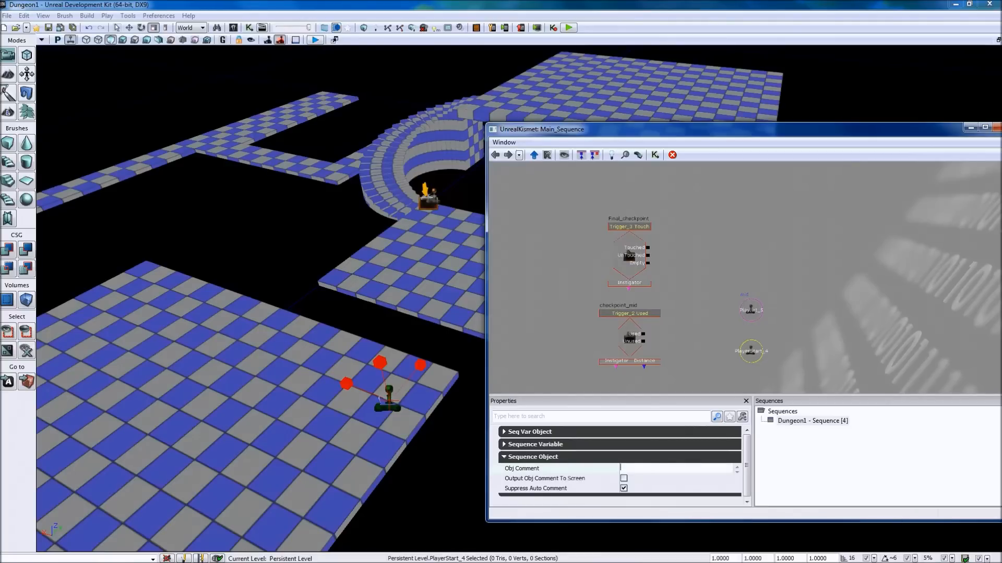
{"action": "type", "text": "start"}
{"action": "key", "text": "Return"}
- Add an object variable for the curved staircase's player start above the mid variable and comment it final
{"action": "left_click", "coordinate": [433, 193]}
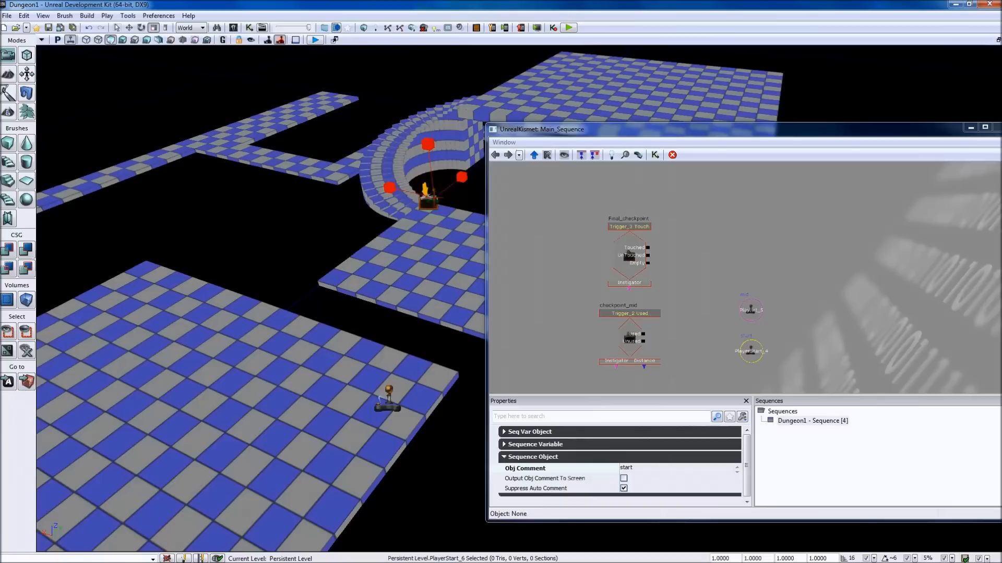
{"action": "right_click", "coordinate": [750, 241]}
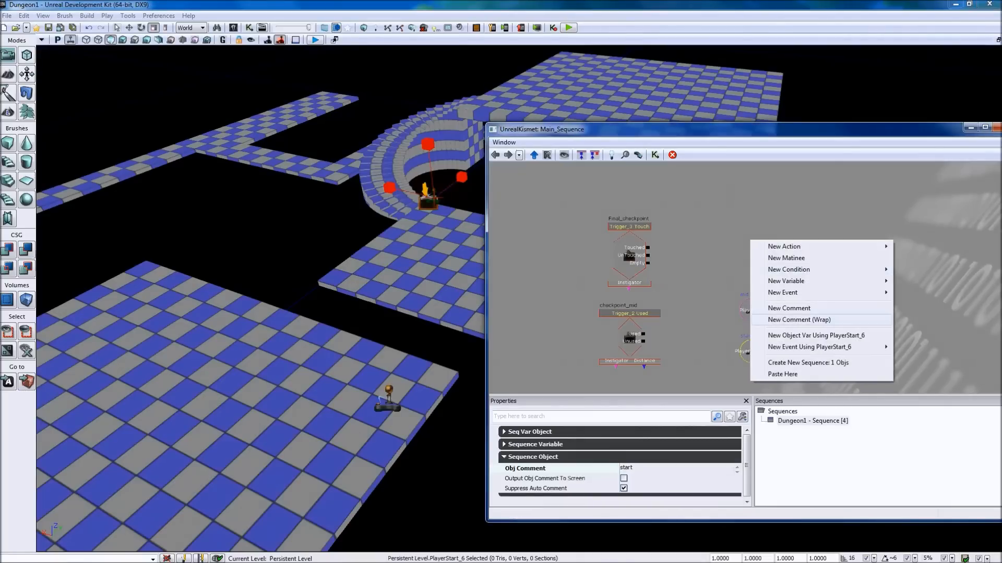
{"action": "left_click", "coordinate": [816, 336]}
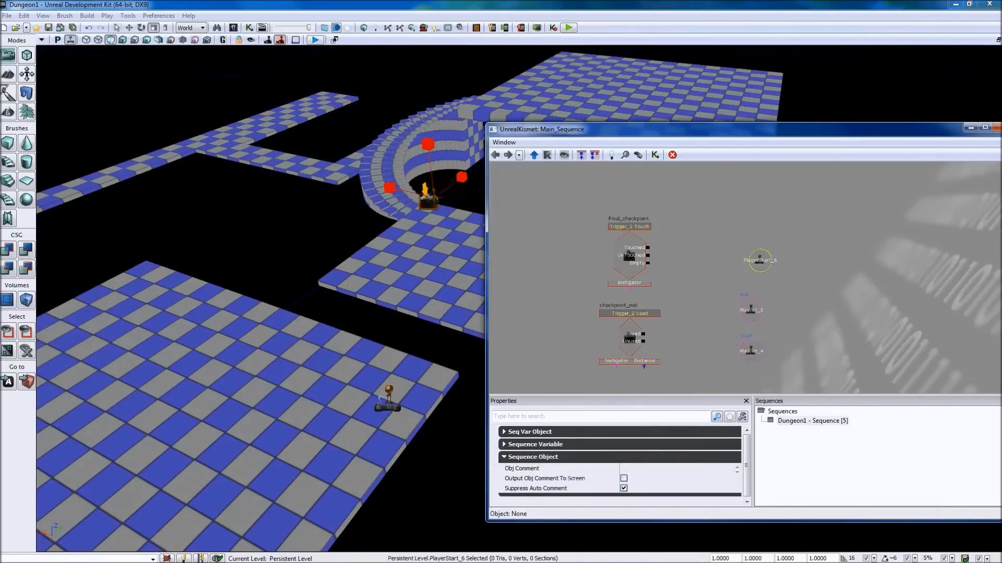
{"action": "left_click", "coordinate": [668, 468]}
{"action": "type", "text": "final"}
{"action": "key", "text": "Return"}
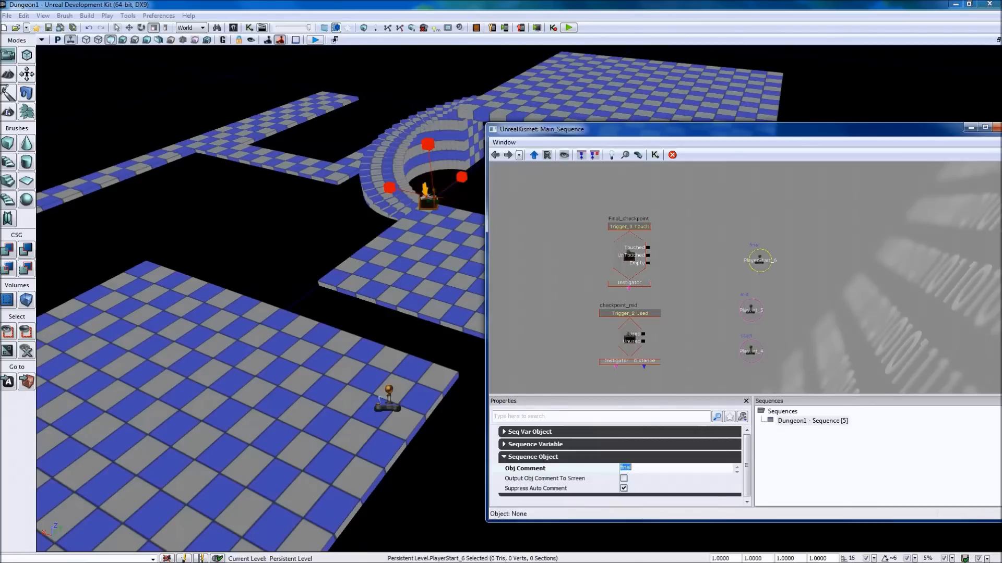
- Add an object variable for the raised platform's arrow InterpActor beside the player start variables and comment it mid_arrow
{"action": "left_click", "coordinate": [629, 329]}
{"action": "left_click_drag", "start_coordinate": [673, 313], "coordinate": [655, 294]}
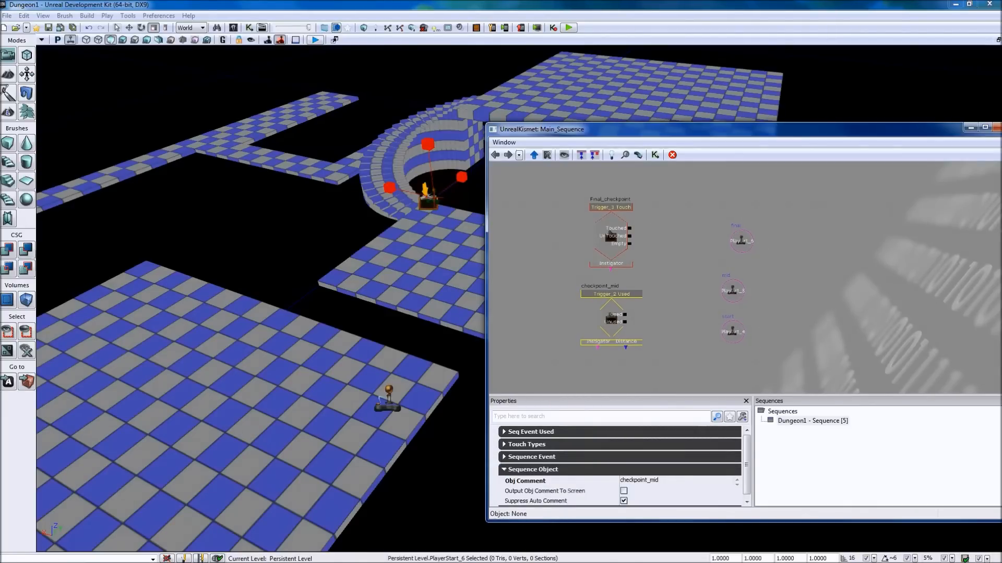
{"action": "right_click_drag", "start_coordinate": [292, 313], "coordinate": [195, 292]}
{"action": "left_click", "coordinate": [272, 256]}
{"action": "mouse_move", "coordinate": [272, 256]}
{"action": "right_mouse_down"}
{"action": "mouse_move", "coordinate": [271, 281]}
{"action": "mouse_move", "coordinate": [235, 302]}
{"action": "mouse_move", "coordinate": [261, 271]}
{"action": "right_mouse_up"}
{"action": "left_click_drag", "start_coordinate": [679, 282], "coordinate": [677, 283]}
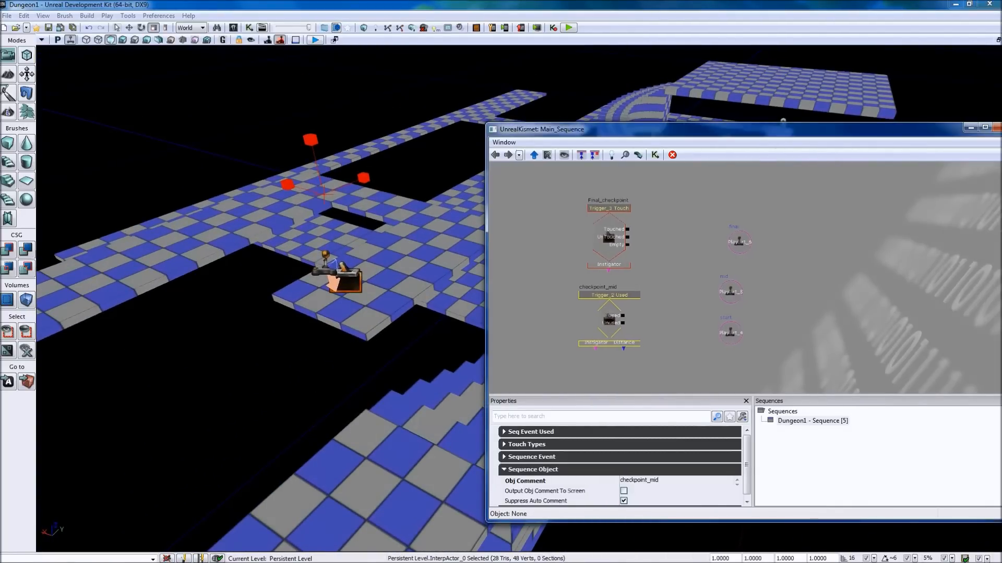
{"action": "right_click", "coordinate": [810, 292]}
{"action": "left_click", "coordinate": [855, 388]}
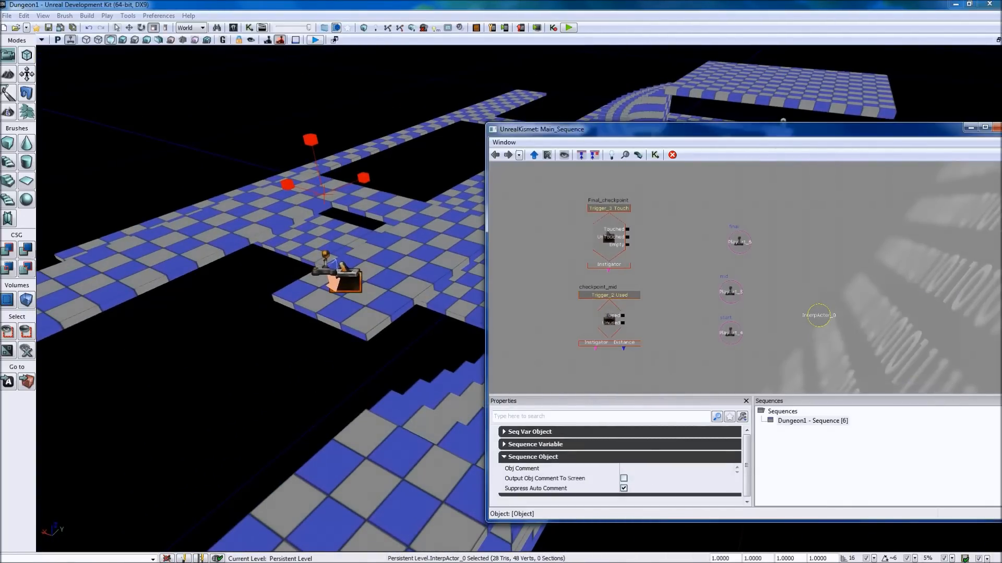
{"action": "left_click", "coordinate": [647, 468]}
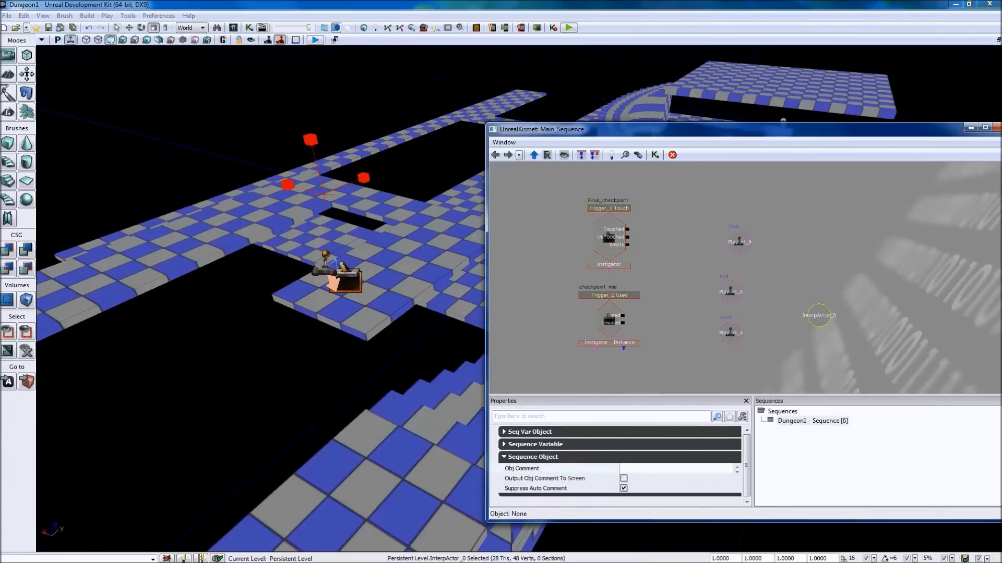
{"action": "type", "text": "mid_arrow"}
{"action": "key", "text": "Return"}
- Add an object variable for the curved staircase's arrow InterpActor below mid_arrow and comment it final_arrow
{"action": "right_click_drag", "start_coordinate": [262, 200], "coordinate": [310, 240]}
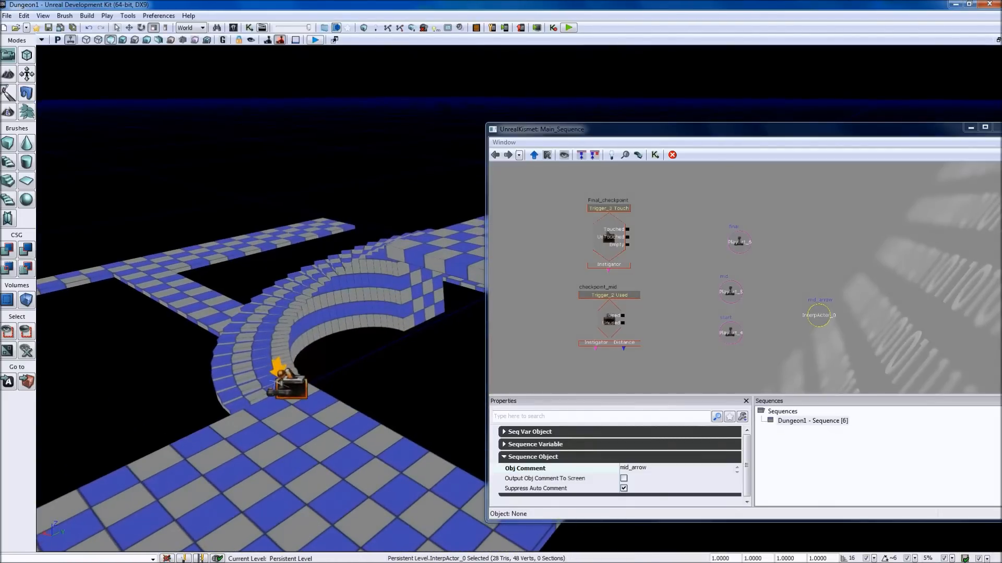
{"action": "left_click", "coordinate": [277, 367]}
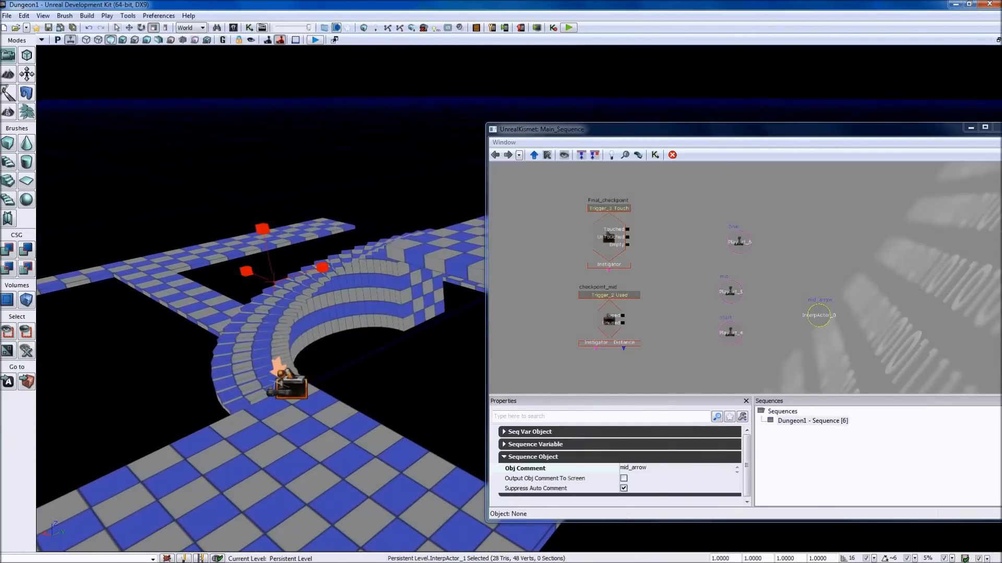
{"action": "right_click", "coordinate": [817, 256]}
{"action": "right_click", "coordinate": [802, 361]}
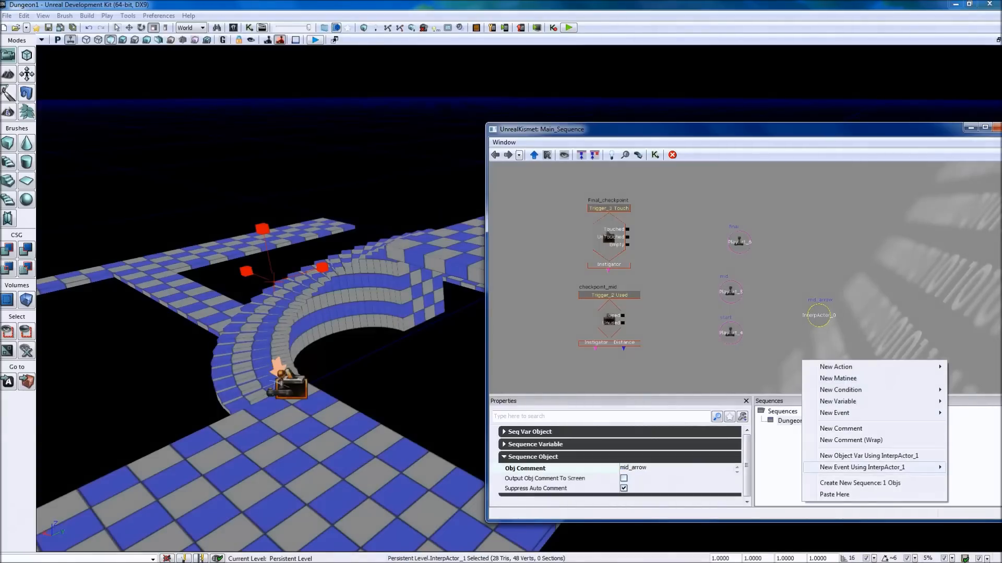
{"action": "left_click", "coordinate": [868, 456]}
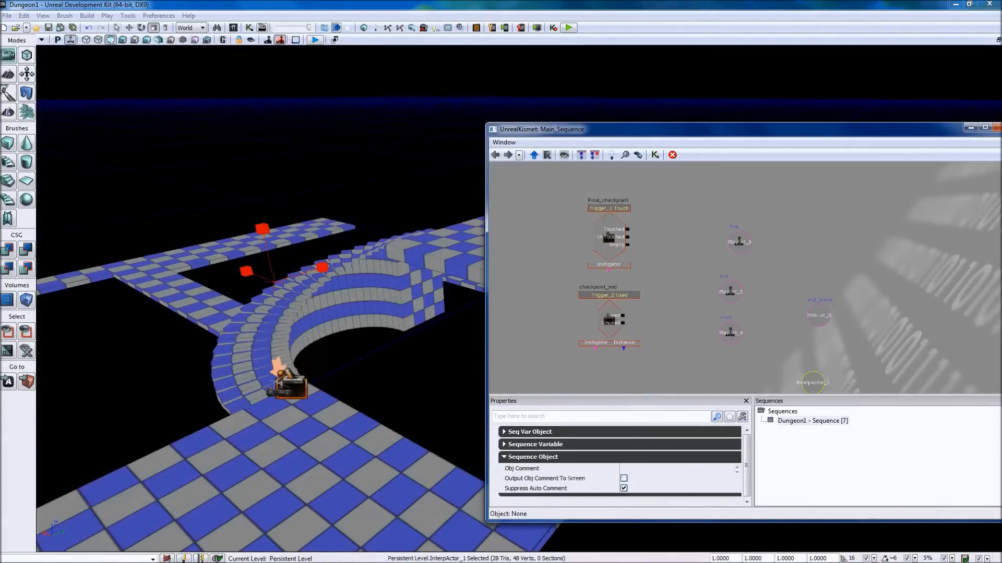
{"action": "left_click", "coordinate": [673, 468]}
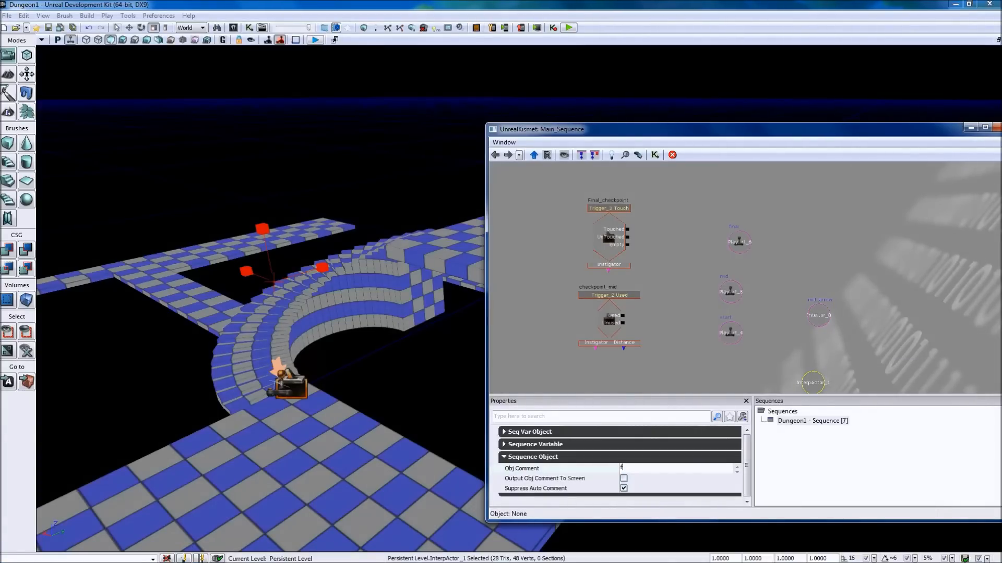
{"action": "type", "text": "final_arrow"}
{"action": "key", "text": "Return"}
{"action": "right_click_drag", "start_coordinate": [365, 334], "coordinate": [360, 301]}
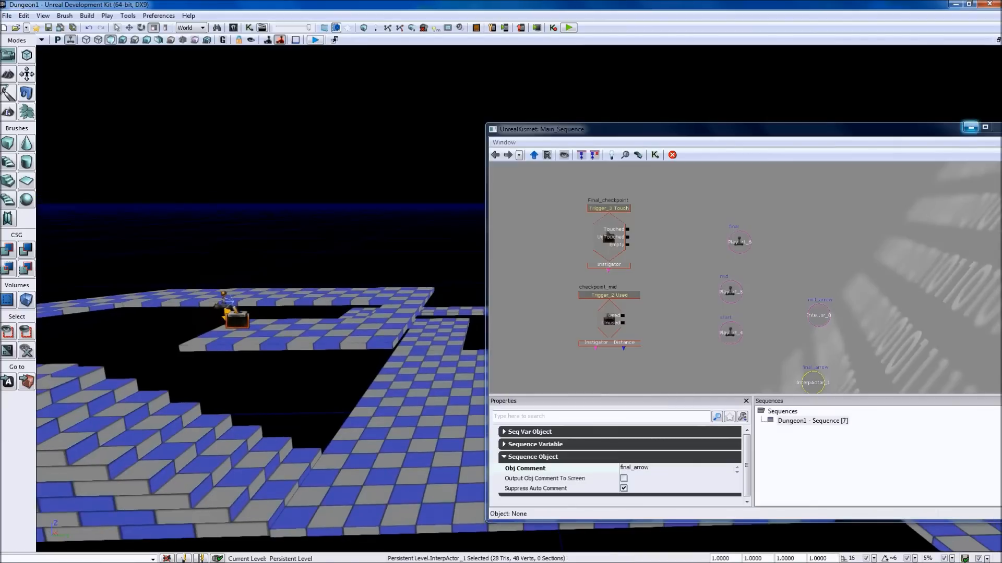
- Turn off Primary Start for the player start on the raised platform
{"action": "left_click", "coordinate": [969, 127]}
{"action": "key", "text": "w"}
{"action": "right_click_drag", "start_coordinate": [519, 298], "coordinate": [479, 331]}
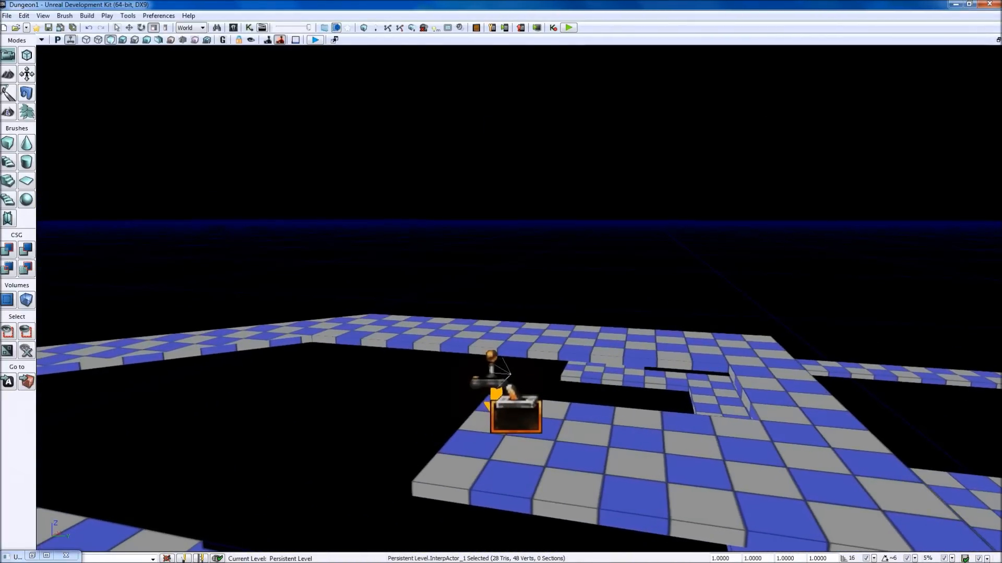
{"action": "left_click", "coordinate": [491, 371]}
{"action": "key", "text": "F4"}
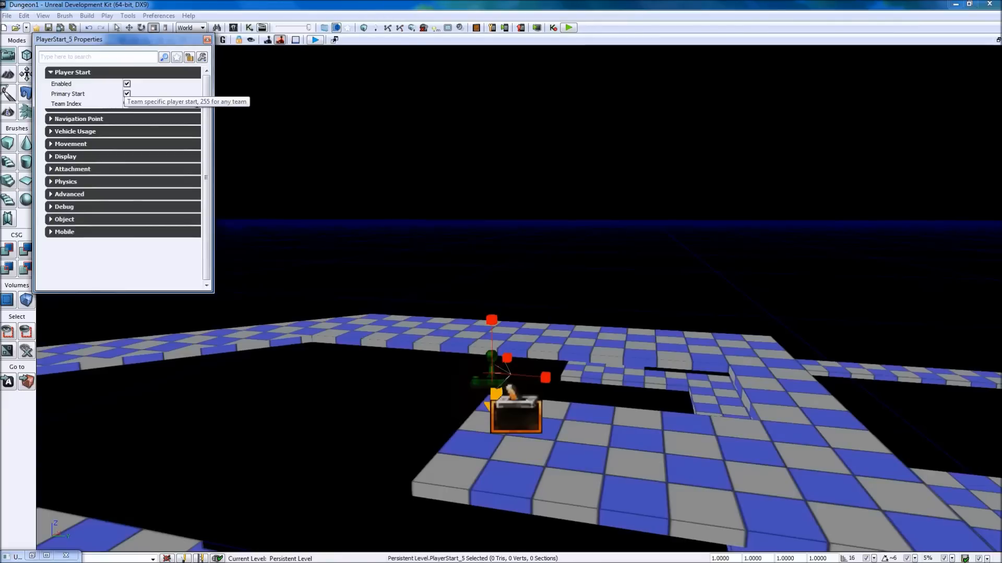
{"action": "left_click", "coordinate": [126, 94]}
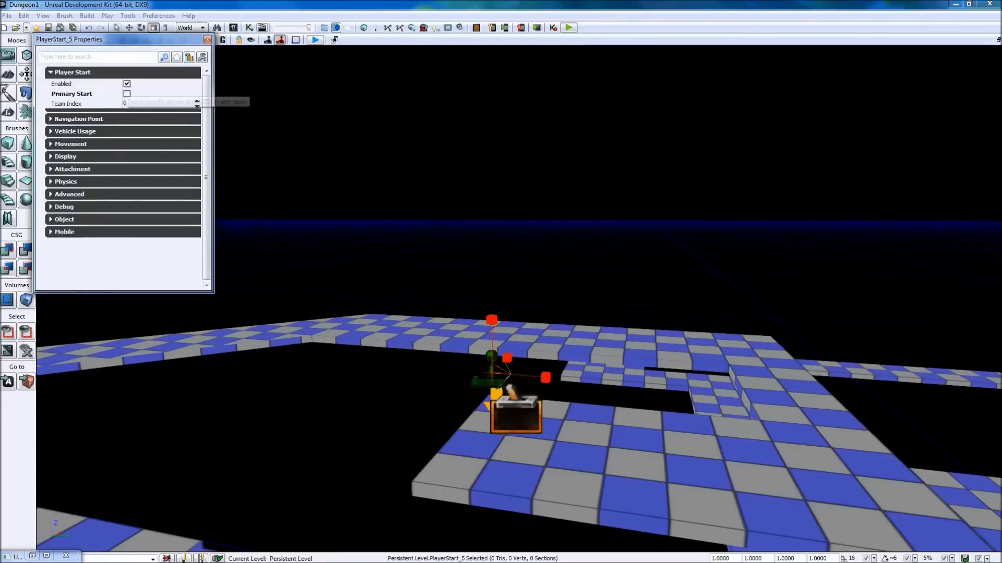
{"action": "left_click", "coordinate": [207, 39]}
- Turn off Primary Start for the player start at the foot of the curved staircase
{"action": "right_click_drag", "start_coordinate": [500, 297], "coordinate": [555, 266]}
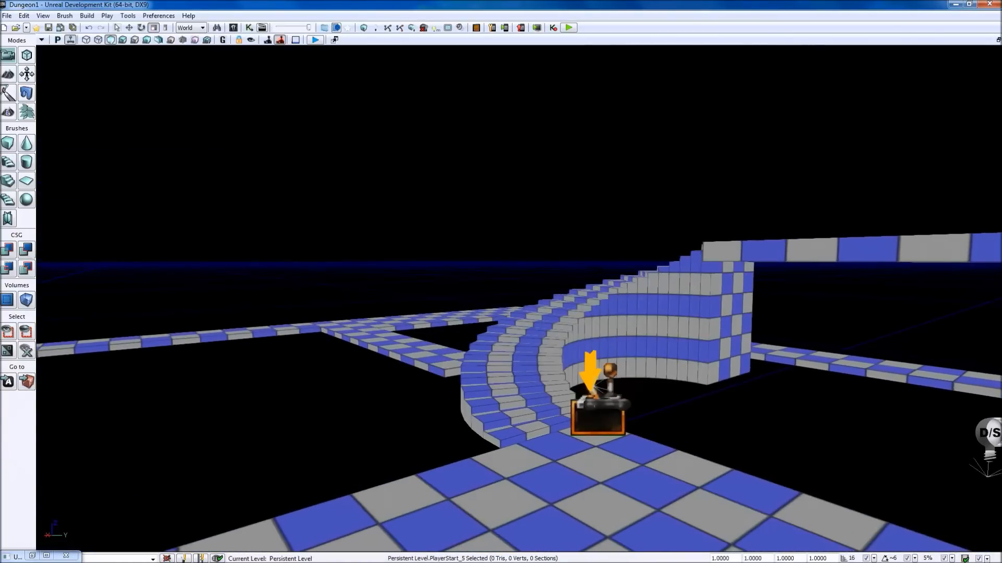
{"action": "double_click", "coordinate": [610, 372]}
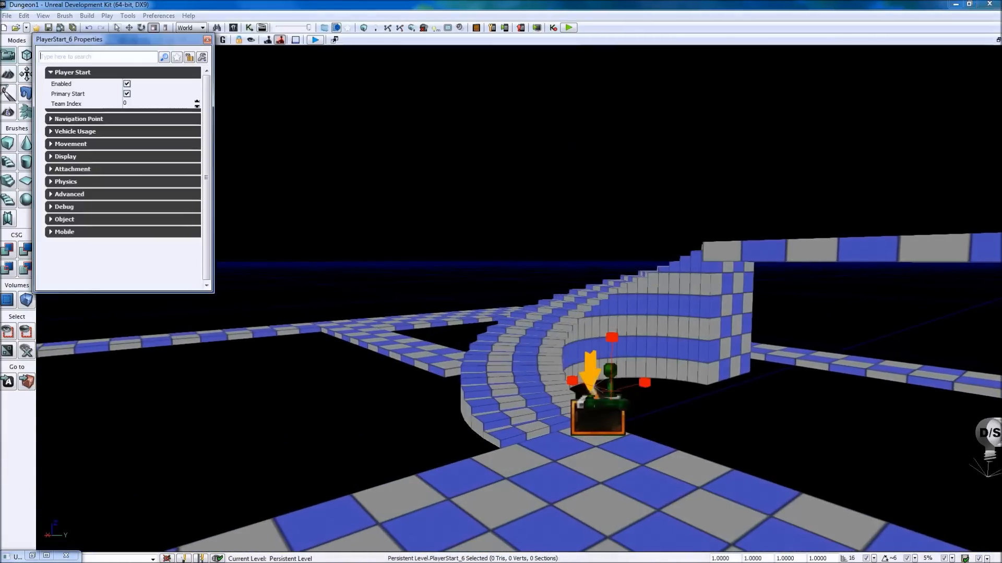
{"action": "left_click", "coordinate": [126, 93]}
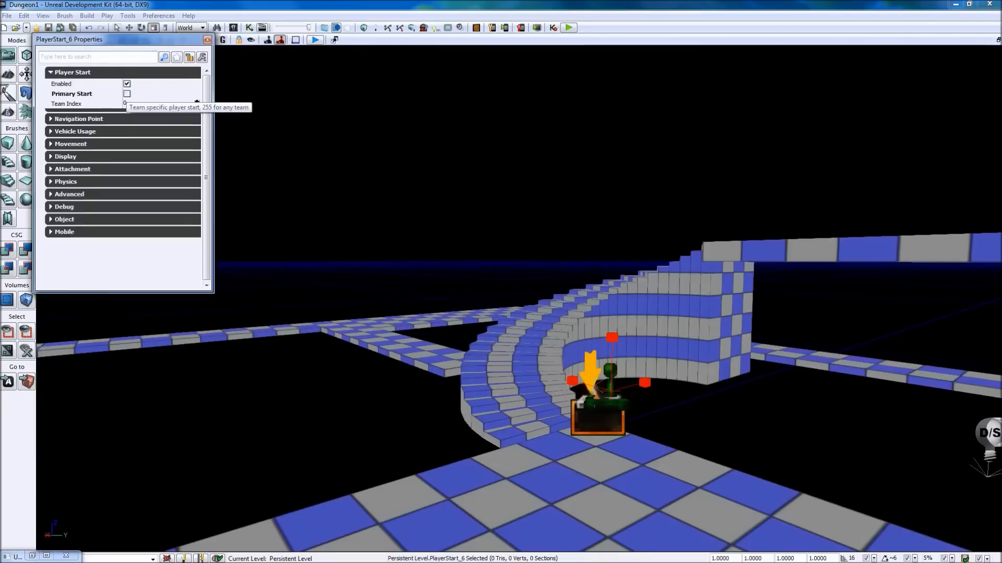
{"action": "left_click", "coordinate": [208, 40]}
- Reopen Kismet and move the checkpoint_mid event further below the Final_checkpoint event
{"action": "right_click_drag", "start_coordinate": [469, 235], "coordinate": [417, 253]}
{"action": "left_click", "coordinate": [249, 27]}
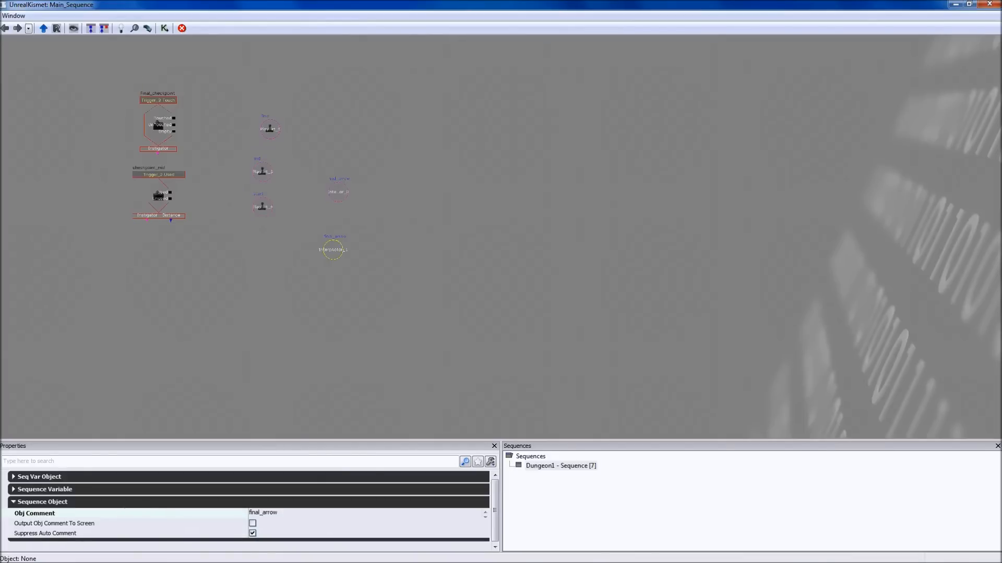
{"action": "scroll", "coordinate": [398, 208], "scroll_direction": "up", "scroll_amount": 2}
{"action": "left_click_drag", "start_coordinate": [398, 208], "coordinate": [607, 271]}
{"action": "scroll", "coordinate": [576, 262], "scroll_direction": "up", "scroll_amount": 1}
{"action": "left_click", "coordinate": [246, 110]}
{"action": "left_click", "coordinate": [247, 222]}
{"action": "left_click_drag", "start_coordinate": [247, 222], "coordinate": [203, 281], "text": "ctrl"}
- Arrange the start variable to the right of checkpoint_mid, leaving space between them, and place the mid variable below start
{"action": "left_click", "coordinate": [403, 269]}
{"action": "left_click_drag", "start_coordinate": [403, 269], "coordinate": [336, 291], "text": "ctrl"}
{"action": "left_click", "coordinate": [403, 217]}
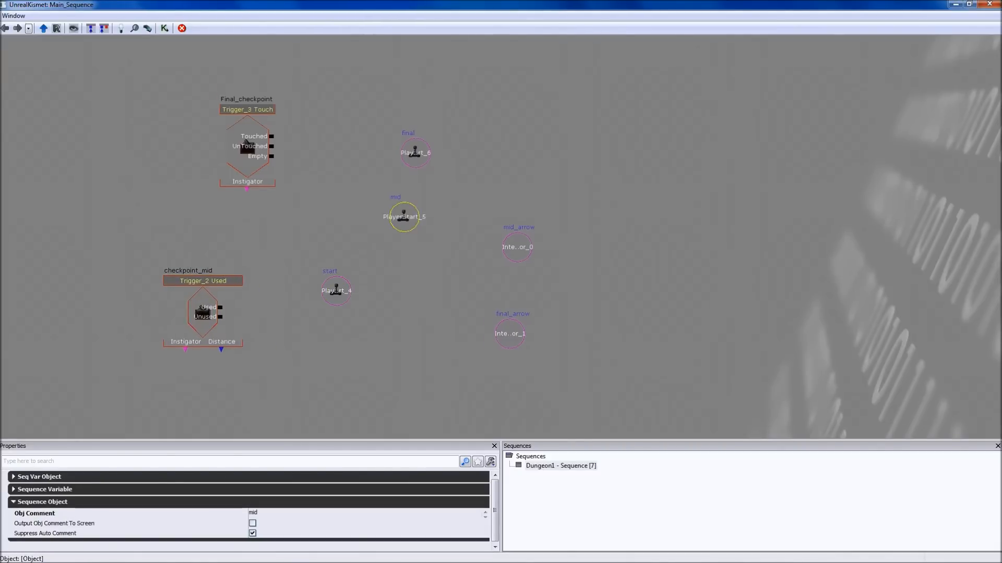
{"action": "left_click_drag", "start_coordinate": [404, 217], "coordinate": [336, 376], "text": "ctrl"}
{"action": "left_click", "coordinate": [336, 291]}
{"action": "left_click_drag", "start_coordinate": [336, 291], "coordinate": [408, 298], "text": "ctrl"}
{"action": "left_click", "coordinate": [336, 375]}
{"action": "left_click_drag", "start_coordinate": [336, 375], "coordinate": [404, 379], "text": "ctrl"}
- Move the final_arrow variable to the right of final and the mid_arrow variable to the right of start
{"action": "left_click", "coordinate": [510, 334]}
{"action": "left_click_drag", "start_coordinate": [510, 333], "coordinate": [551, 168], "text": "ctrl"}
{"action": "left_click", "coordinate": [517, 247]}
{"action": "left_click_drag", "start_coordinate": [517, 247], "coordinate": [558, 326], "text": "ctrl"}
- Add a Toggle action beside checkpoint_mid, connect Used to its Turn Off input, and make the start variable its target
{"action": "right_click", "coordinate": [290, 302]}
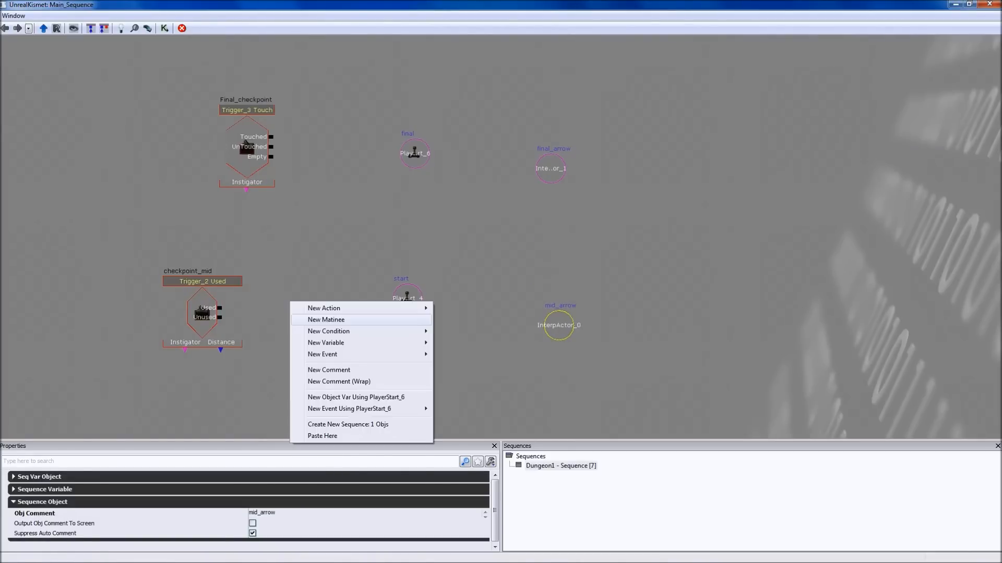
{"action": "mouse_move", "coordinate": [360, 308]}
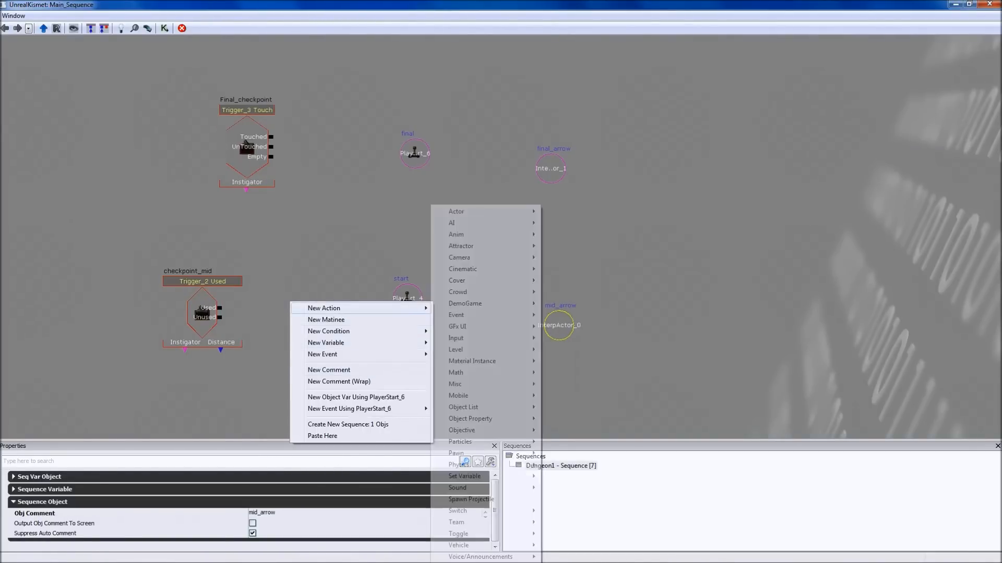
{"action": "mouse_move", "coordinate": [458, 533]}
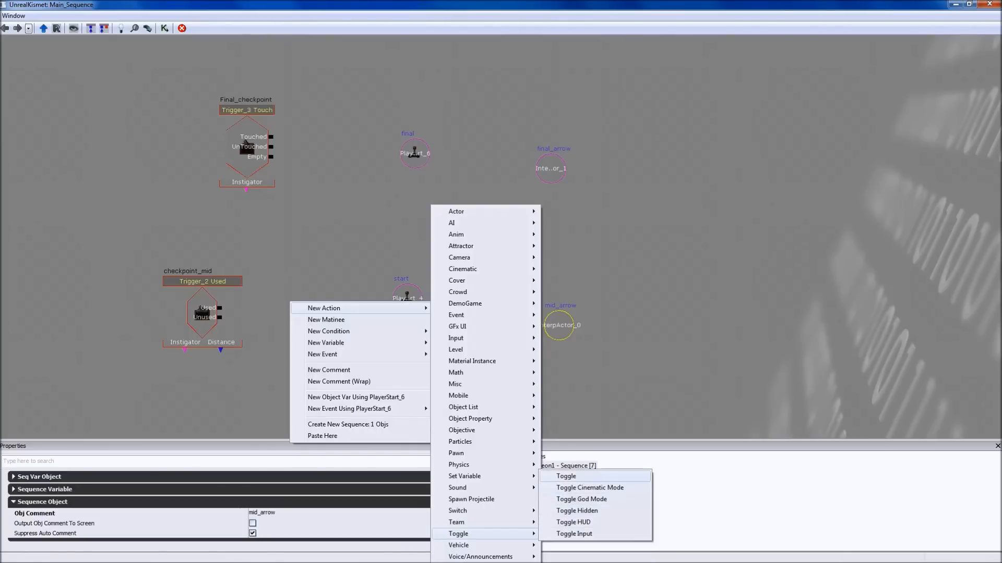
{"action": "left_click", "coordinate": [566, 476]}
{"action": "left_click_drag", "start_coordinate": [329, 318], "coordinate": [315, 279]}
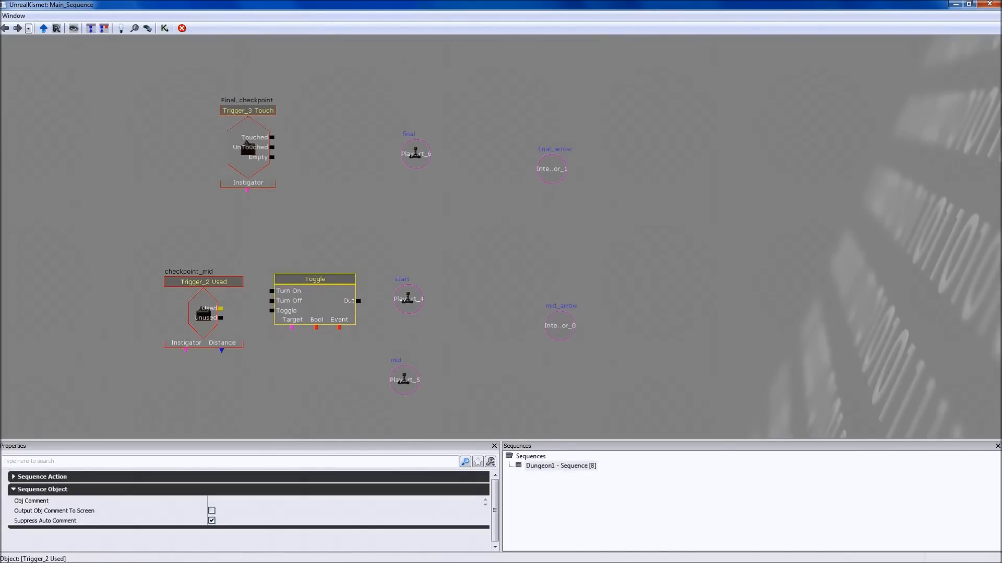
{"action": "left_click_drag", "start_coordinate": [220, 308], "coordinate": [271, 301]}
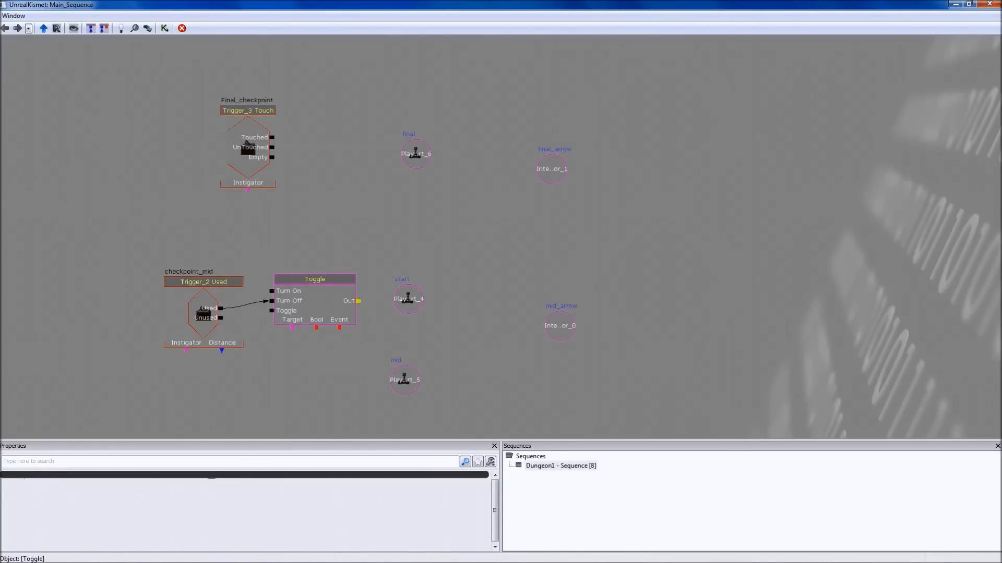
{"action": "left_click_drag", "start_coordinate": [291, 328], "coordinate": [408, 313]}
- Duplicate the Toggle action below the original, replace its target with the mid variable, and connect checkpoint_mid's Used output to Turn On
{"action": "right_click", "coordinate": [283, 358]}
{"action": "left_click", "coordinate": [315, 303]}
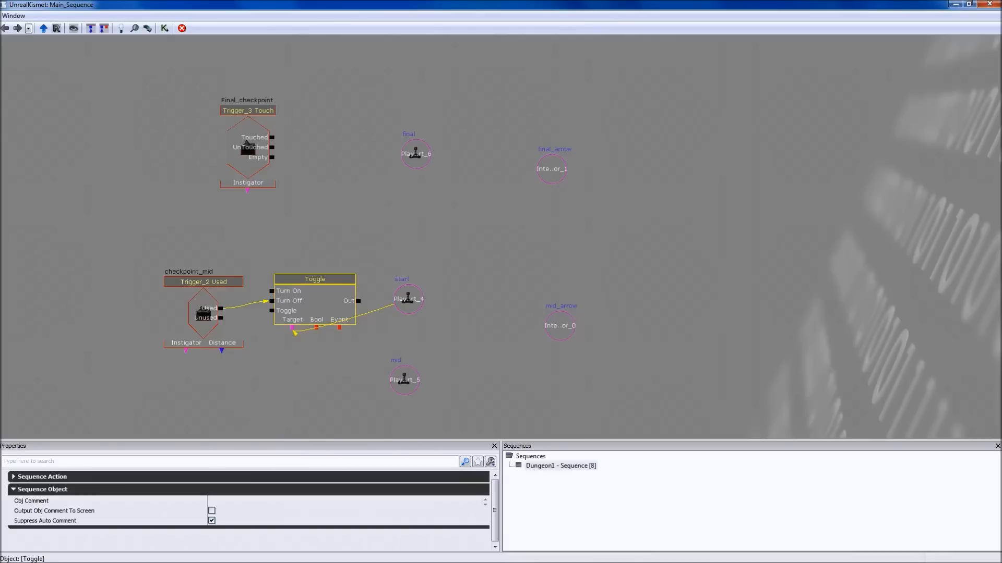
{"action": "key", "text": "ctrl+v"}
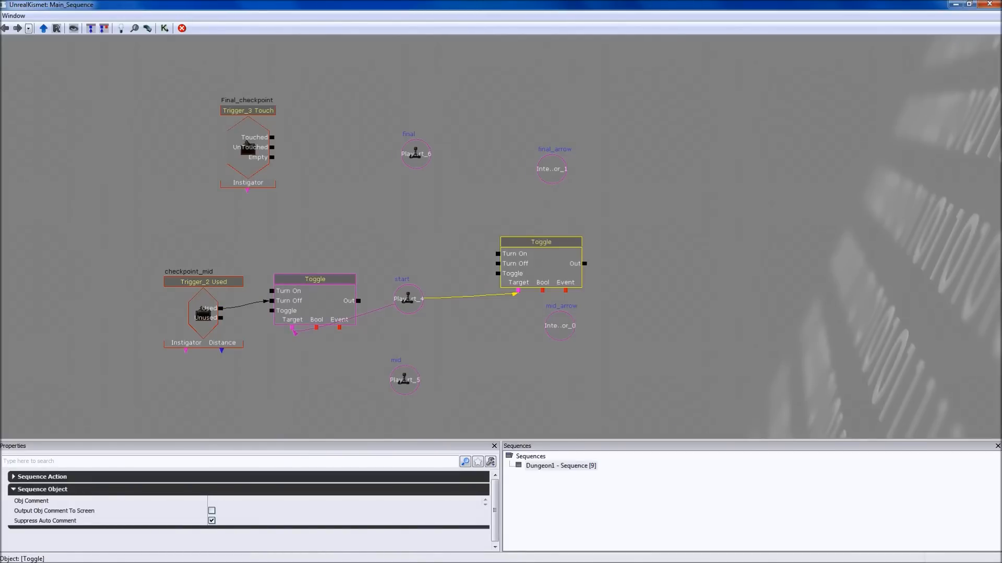
{"action": "left_click", "coordinate": [470, 339]}
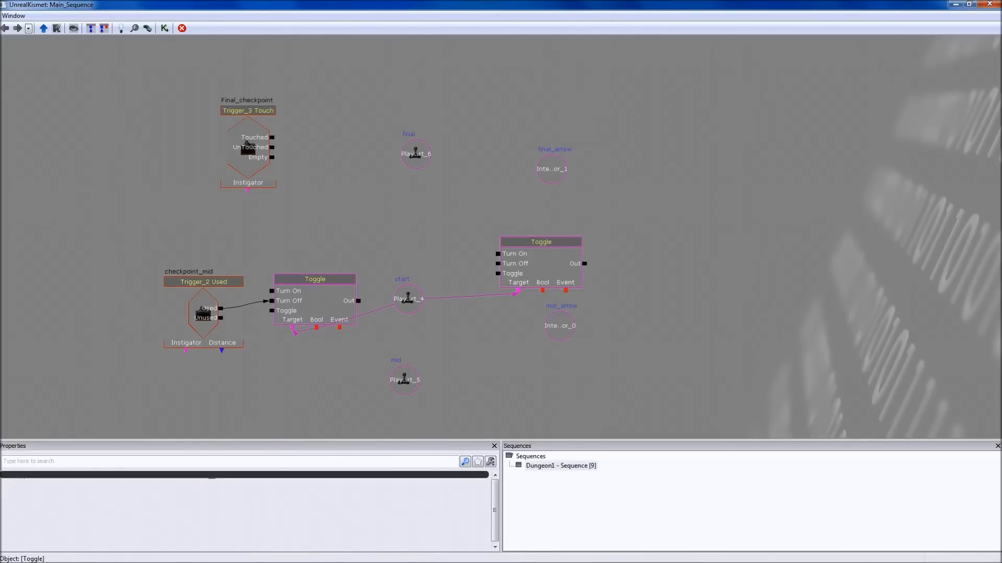
{"action": "left_click", "coordinate": [517, 291], "text": "alt"}
{"action": "left_click_drag", "start_coordinate": [541, 242], "coordinate": [314, 355]}
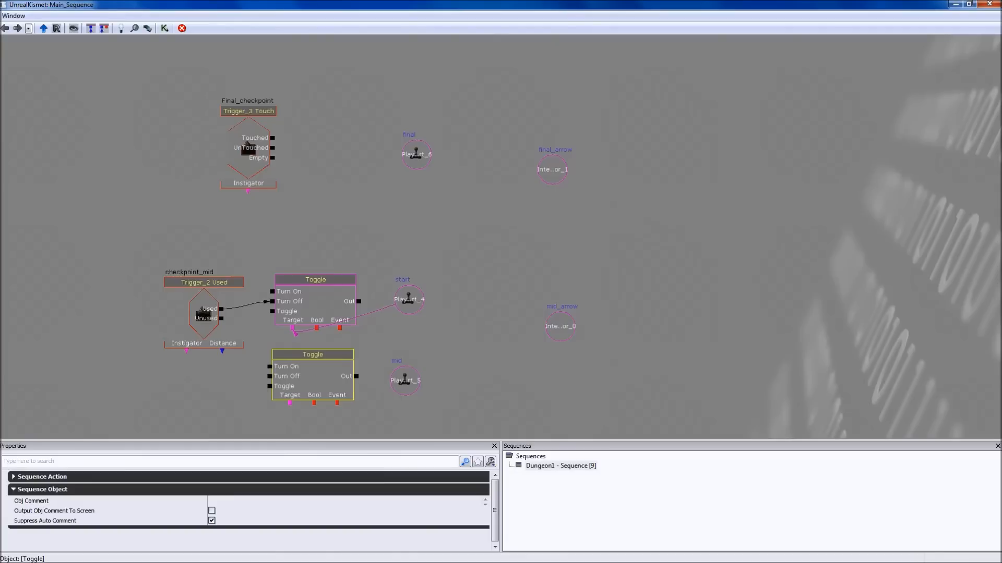
{"action": "left_click_drag", "start_coordinate": [289, 403], "coordinate": [405, 381]}
{"action": "left_click_drag", "start_coordinate": [269, 366], "coordinate": [221, 309]}
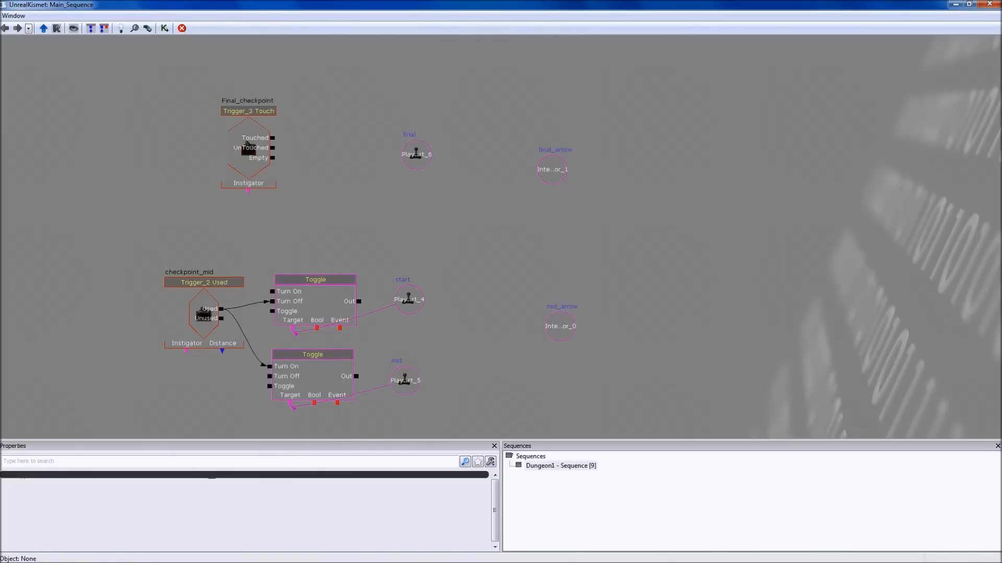
- Add a Toggle Hidden action to the right of start and connect checkpoint_mid's Used output to its Hide input
{"action": "right_click", "coordinate": [500, 306]}
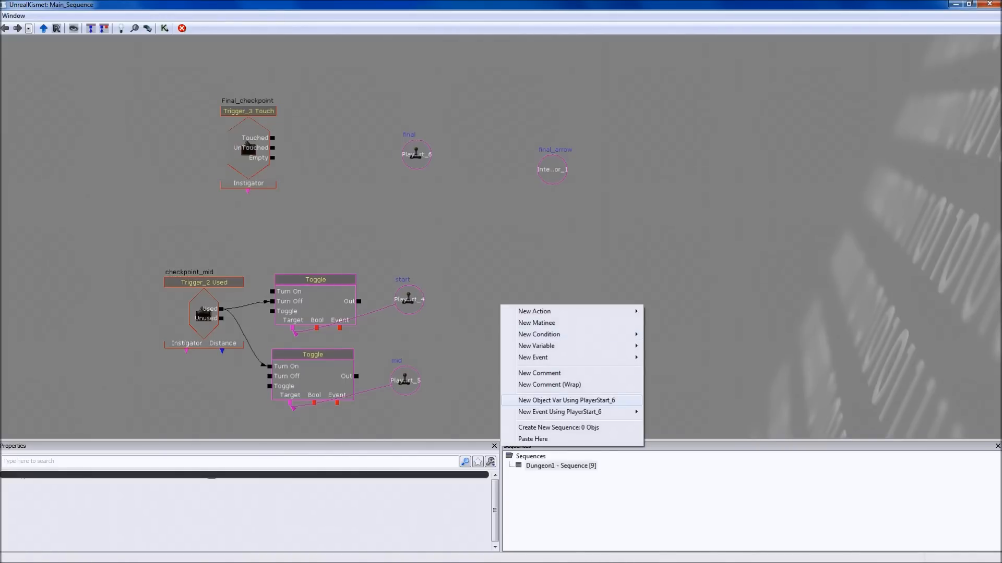
{"action": "mouse_move", "coordinate": [574, 311]}
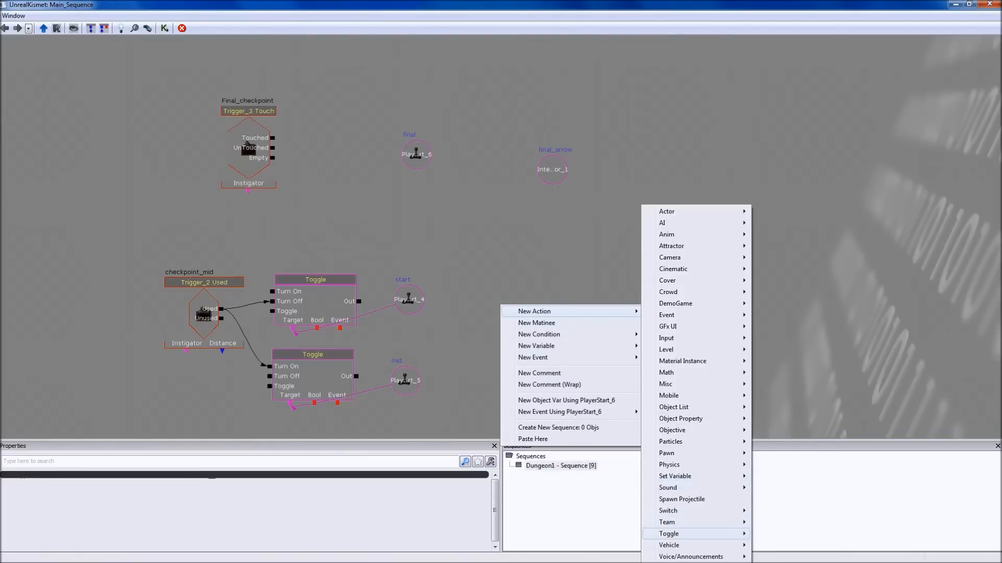
{"action": "mouse_move", "coordinate": [669, 534]}
{"action": "left_click", "coordinate": [787, 511]}
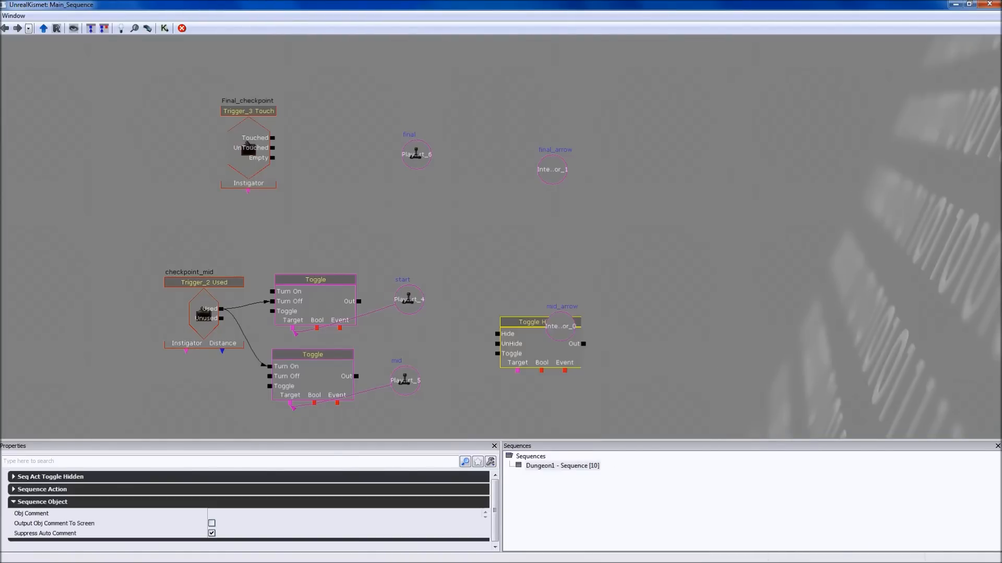
{"action": "left_click_drag", "start_coordinate": [522, 322], "coordinate": [221, 309]}
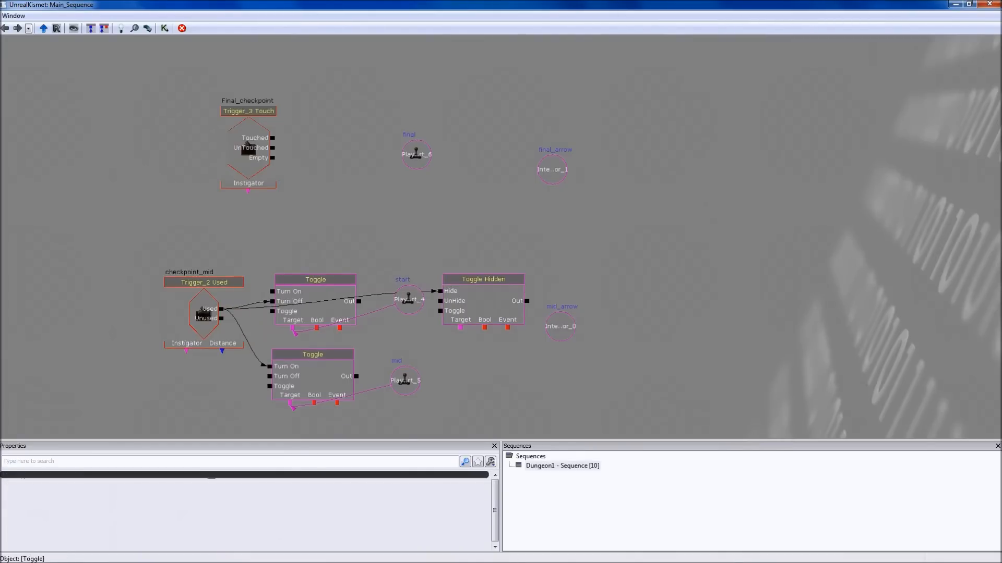
- Move Toggle Hidden above the two Toggle actions, place mid_arrow beside it, and link mid_arrow as its target
{"action": "left_click_drag", "start_coordinate": [483, 279], "coordinate": [322, 216]}
{"action": "left_click", "coordinate": [560, 326]}
{"action": "left_click_drag", "start_coordinate": [560, 326], "coordinate": [401, 248]}
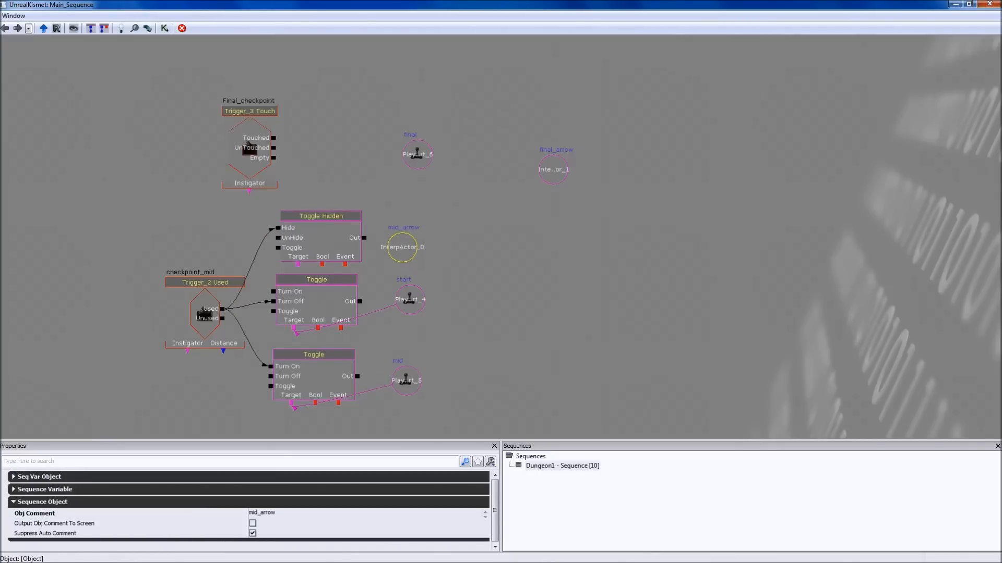
{"action": "left_click_drag", "start_coordinate": [298, 264], "coordinate": [400, 258]}
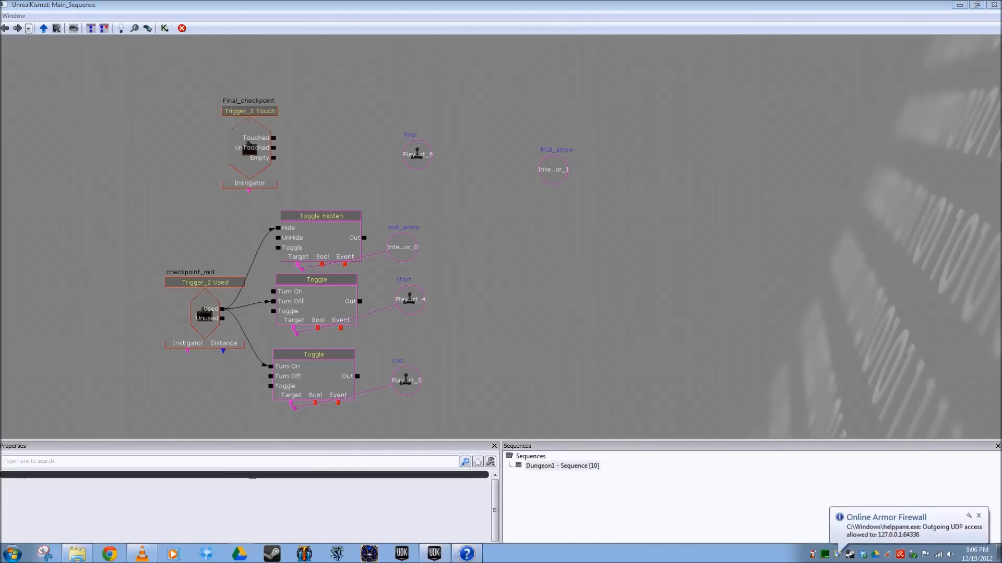
- Move the Final_checkpoint event up and paste two unlinked Toggle actions stacked to its right
{"action": "left_click_drag", "start_coordinate": [248, 145], "coordinate": [191, 105]}
{"action": "right_click", "coordinate": [294, 103]}
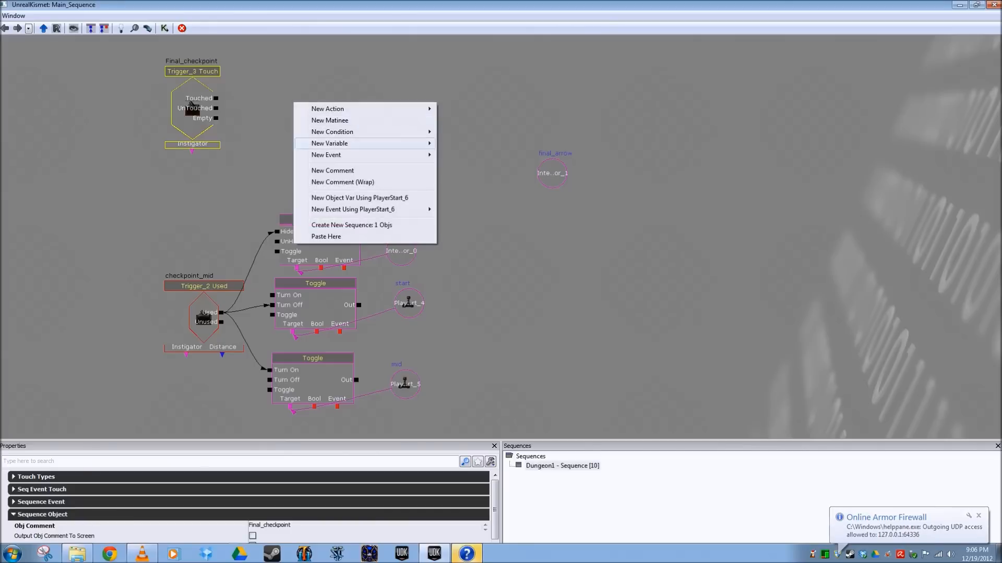
{"action": "left_click", "coordinate": [281, 99]}
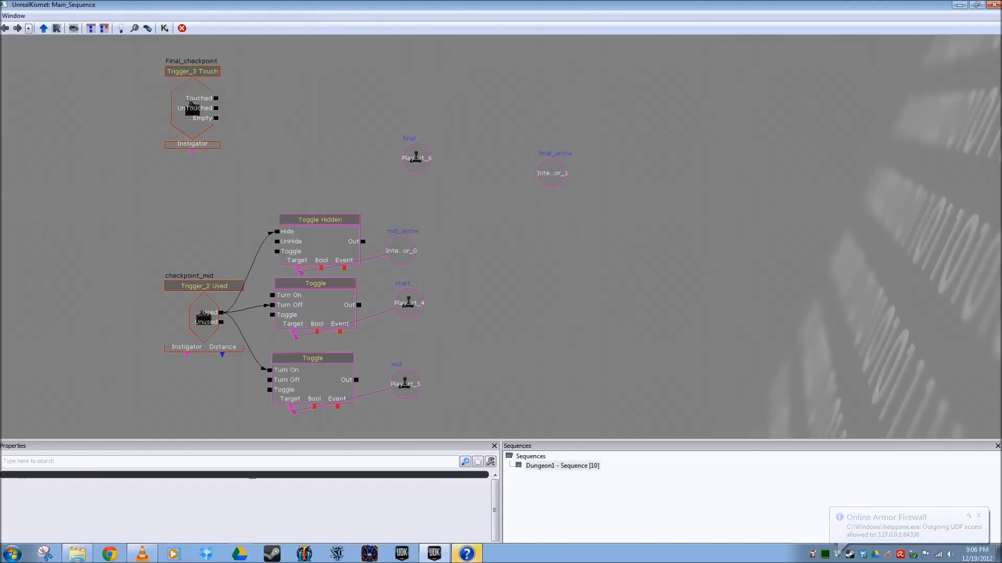
{"action": "key", "text": "ctrl+v"}
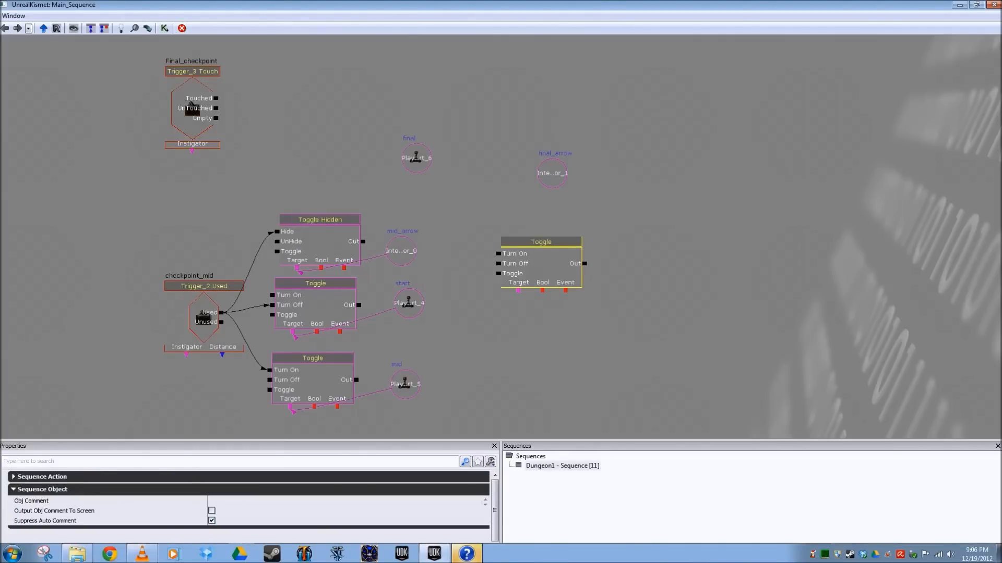
{"action": "left_click_drag", "start_coordinate": [518, 274], "coordinate": [291, 109], "text": "ctrl"}
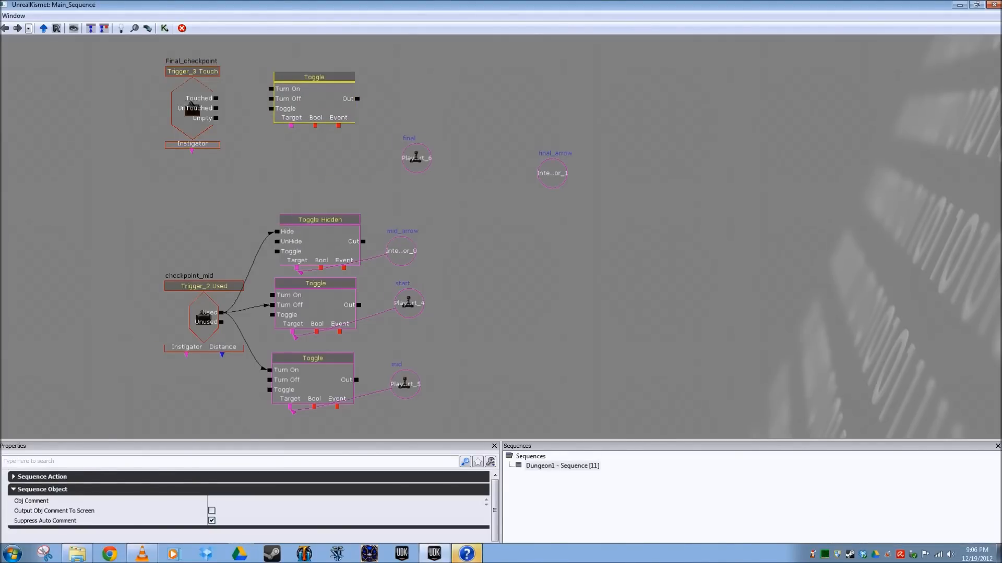
{"action": "key", "text": "ctrl+v"}
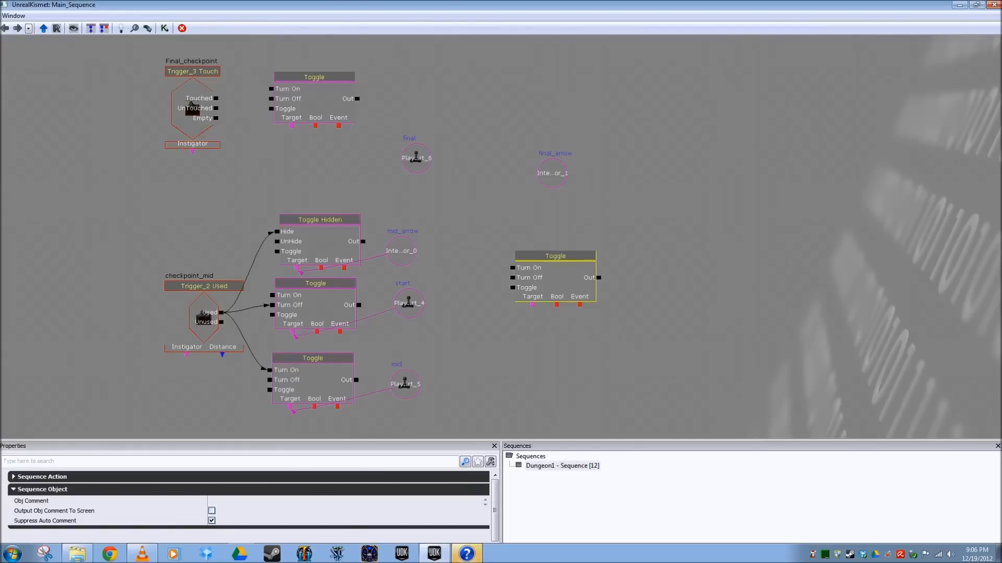
{"action": "left_click_drag", "start_coordinate": [533, 287], "coordinate": [288, 180], "text": "ctrl"}
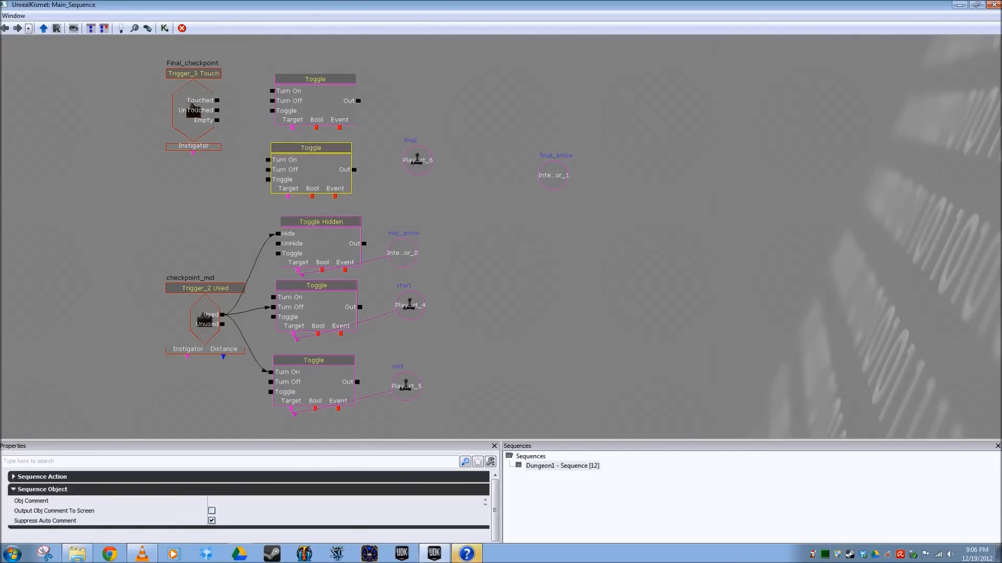
- Connect Final_checkpoint's Touched output to the upper Toggle's Turn On, targeting final, and to the lower Toggle's Turn Off, targeting mid
{"action": "left_click_drag", "start_coordinate": [217, 100], "coordinate": [273, 91]}
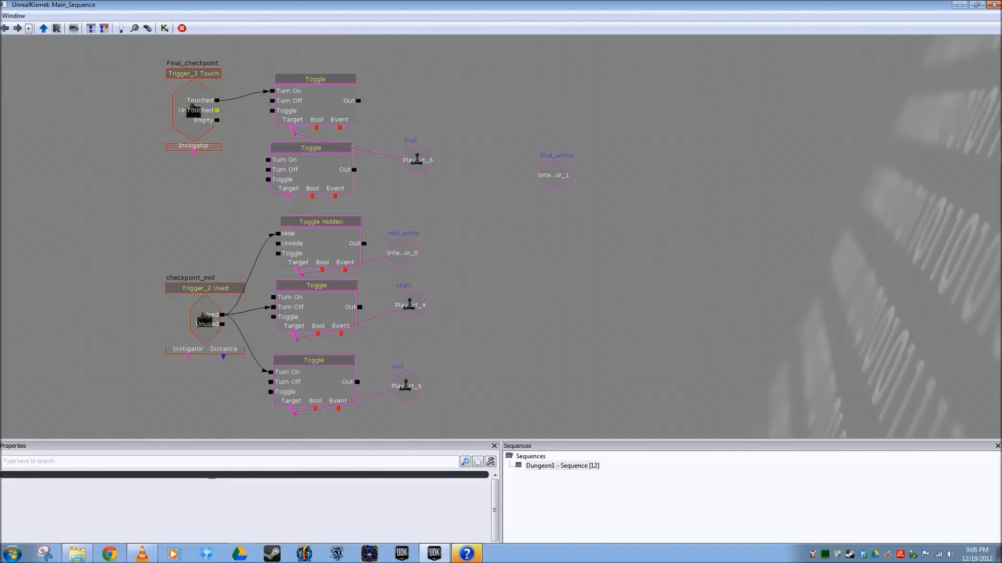
{"action": "left_click_drag", "start_coordinate": [217, 100], "coordinate": [268, 170]}
{"action": "left_click_drag", "start_coordinate": [406, 386], "coordinate": [211, 406]}
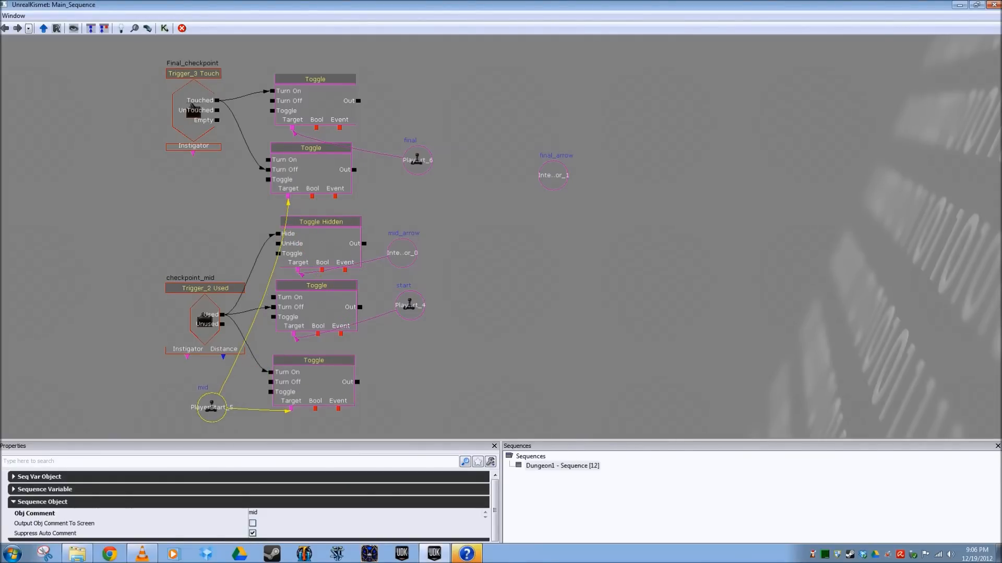
- Shift checkpoint_mid's actions with mid_arrow and start to the right, then place mid between the two events and final beside the uppermost Toggle
{"action": "left_click_drag", "start_coordinate": [320, 206], "coordinate": [476, 408], "text": "ctrl+alt"}
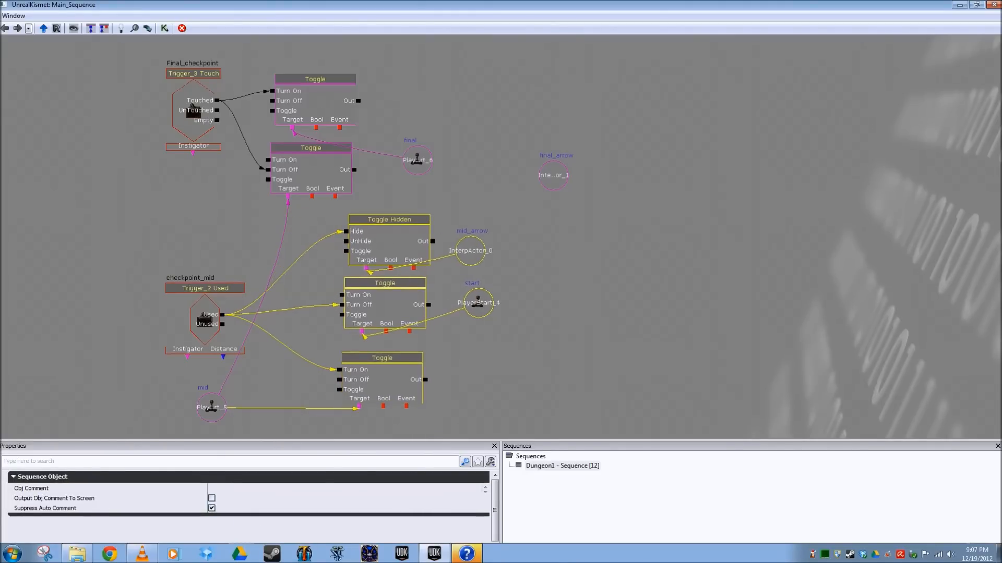
{"action": "left_click_drag", "start_coordinate": [211, 407], "coordinate": [253, 260], "text": "ctrl"}
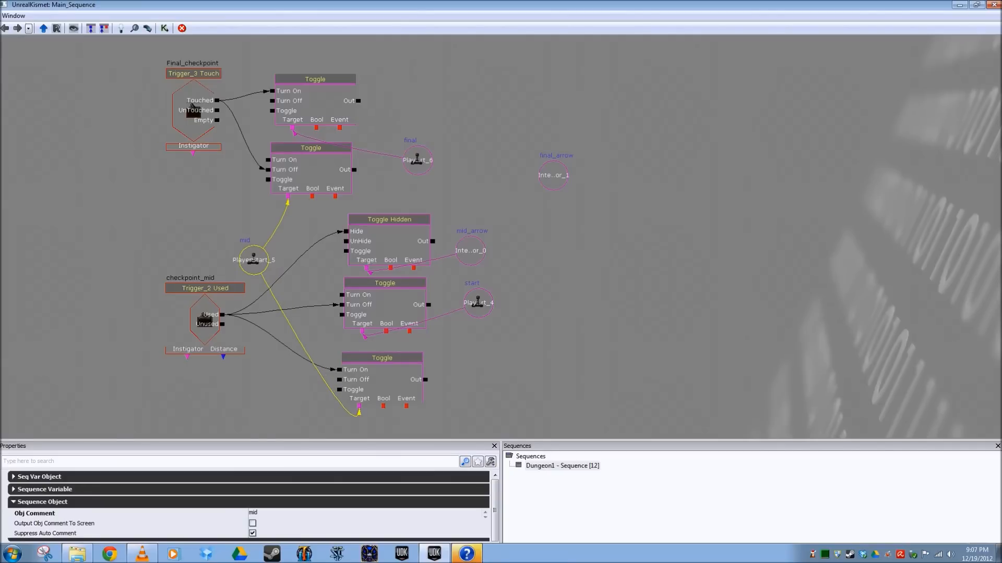
{"action": "left_click_drag", "start_coordinate": [417, 159], "coordinate": [401, 131], "text": "ctrl"}
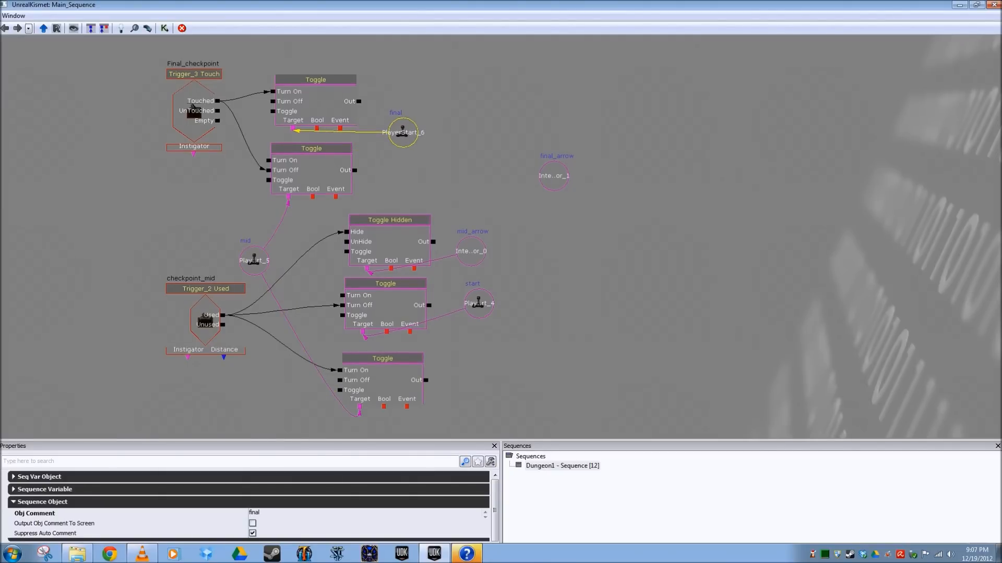
- Align Final_checkpoint's upper Toggle with the lower one and add a Toggle Hidden action directly above it
{"action": "left_click_drag", "start_coordinate": [470, 167], "coordinate": [486, 217]}
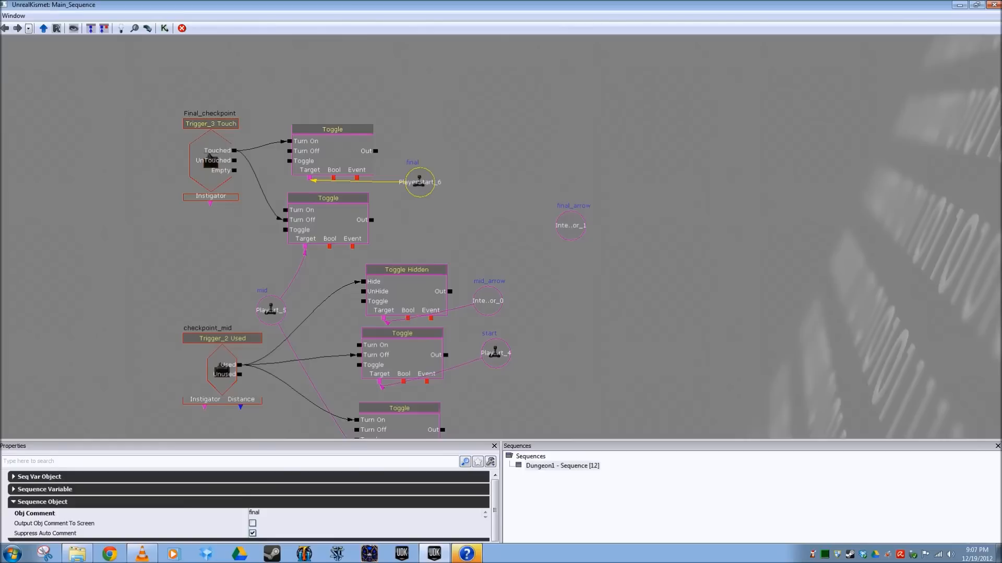
{"action": "left_click", "coordinate": [333, 151]}
{"action": "left_click_drag", "start_coordinate": [333, 152], "coordinate": [328, 152], "text": "ctrl"}
{"action": "right_click", "coordinate": [344, 94]}
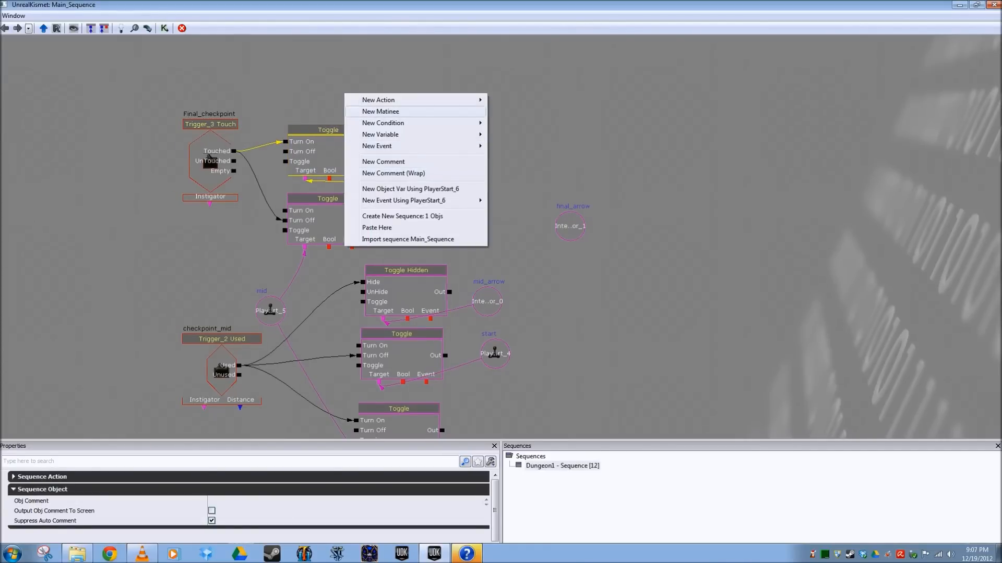
{"action": "mouse_move", "coordinate": [396, 100]}
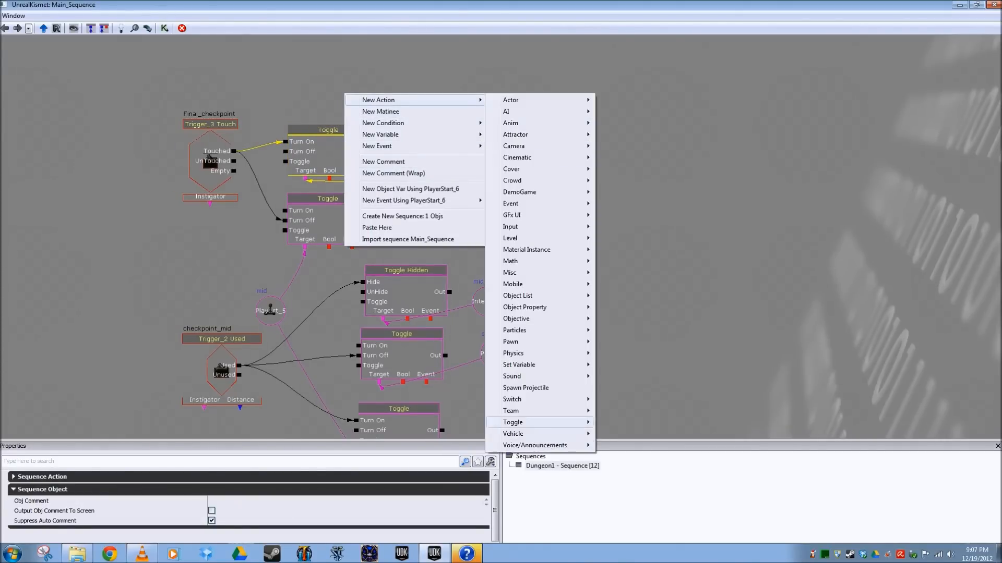
{"action": "mouse_move", "coordinate": [522, 422]}
{"action": "left_click", "coordinate": [626, 458]}
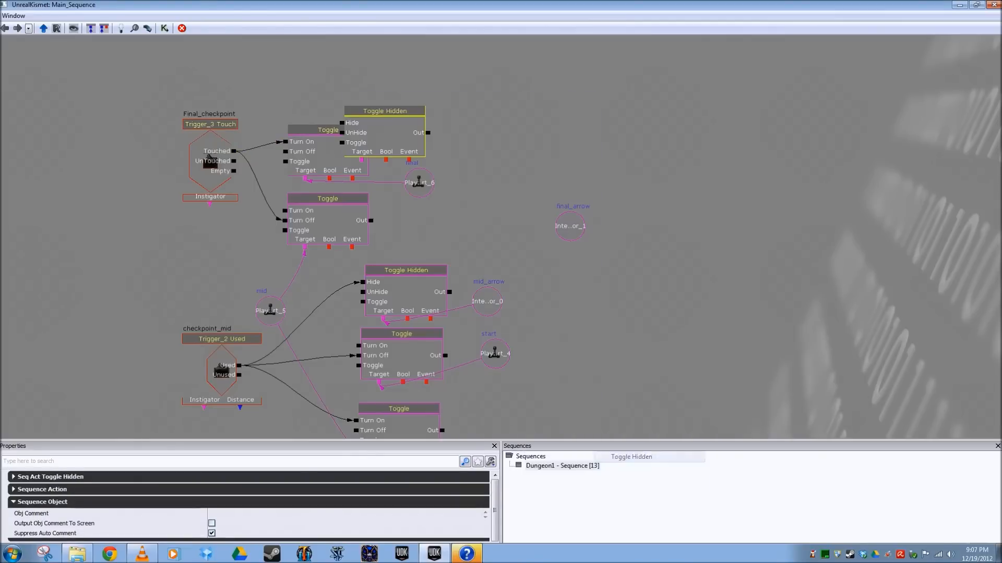
{"action": "left_click_drag", "start_coordinate": [375, 81], "coordinate": [326, 65], "text": "ctrl"}
- Connect Final_checkpoint's Touched output to Toggle Hidden's Hide, with final_arrow placed beside it as its target
{"action": "left_click_drag", "start_coordinate": [234, 152], "coordinate": [269, 78]}
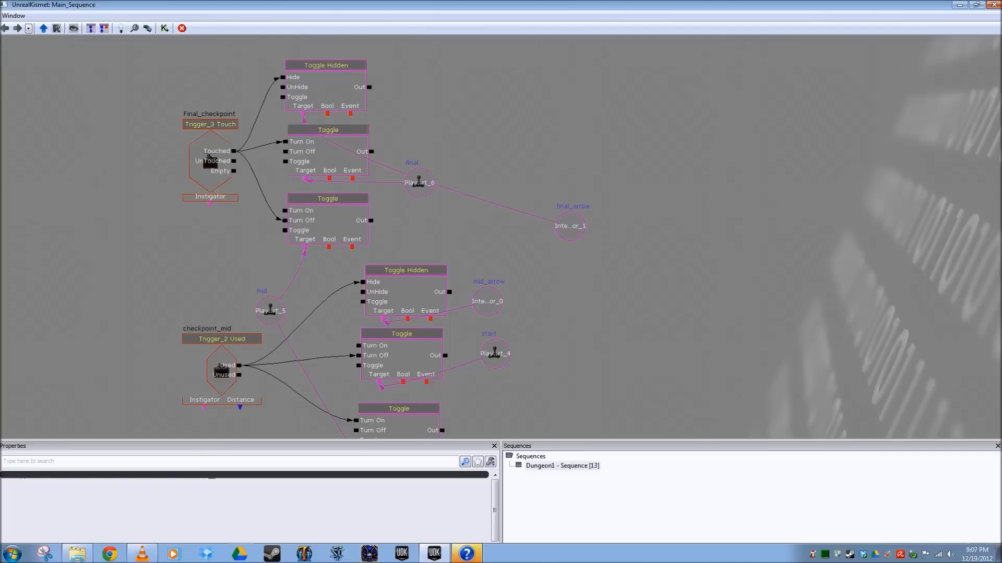
{"action": "left_click_drag", "start_coordinate": [495, 235], "coordinate": [521, 227]}
{"action": "left_click_drag", "start_coordinate": [595, 218], "coordinate": [438, 108], "text": "ctrl"}
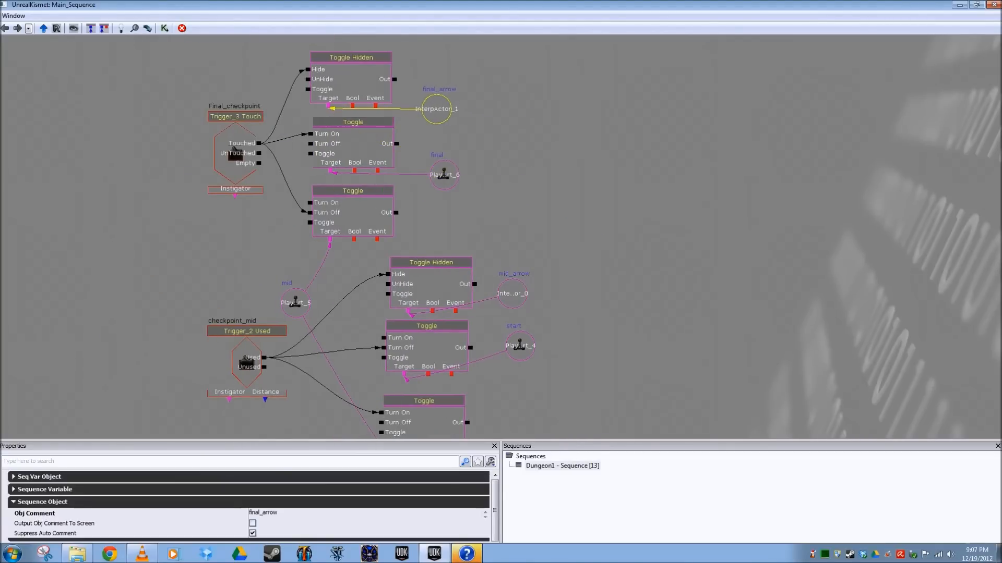
- Wrap all nodes of the sequence in a comment box labelled "checkpoints"
{"action": "scroll", "coordinate": [286, 127], "scroll_direction": "down", "scroll_amount": 4}
{"action": "left_click_drag", "start_coordinate": [287, 127], "coordinate": [310, 121]}
{"action": "key", "text": "ctrl+a"}
{"action": "right_click", "coordinate": [428, 198]}
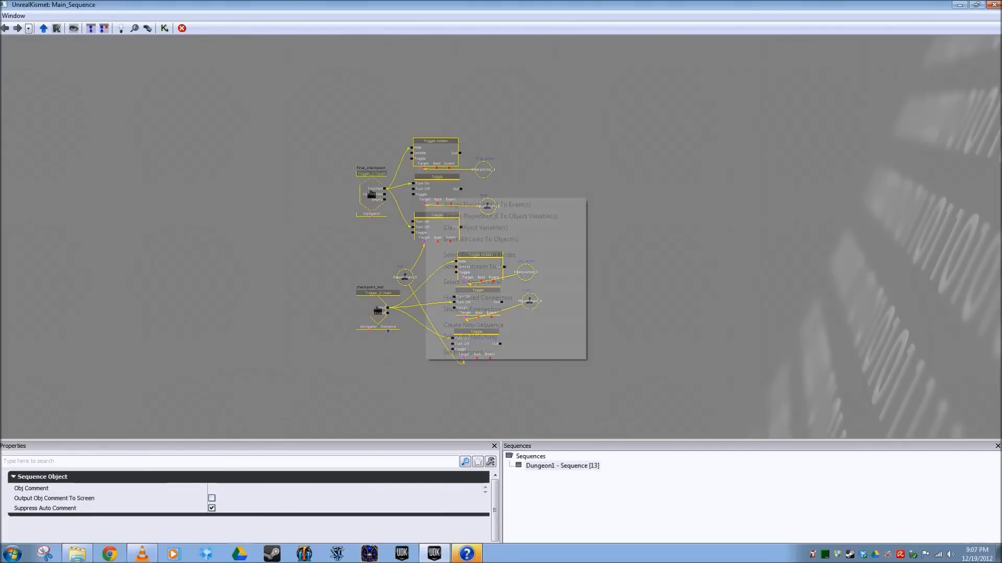
{"action": "right_click", "coordinate": [329, 186]}
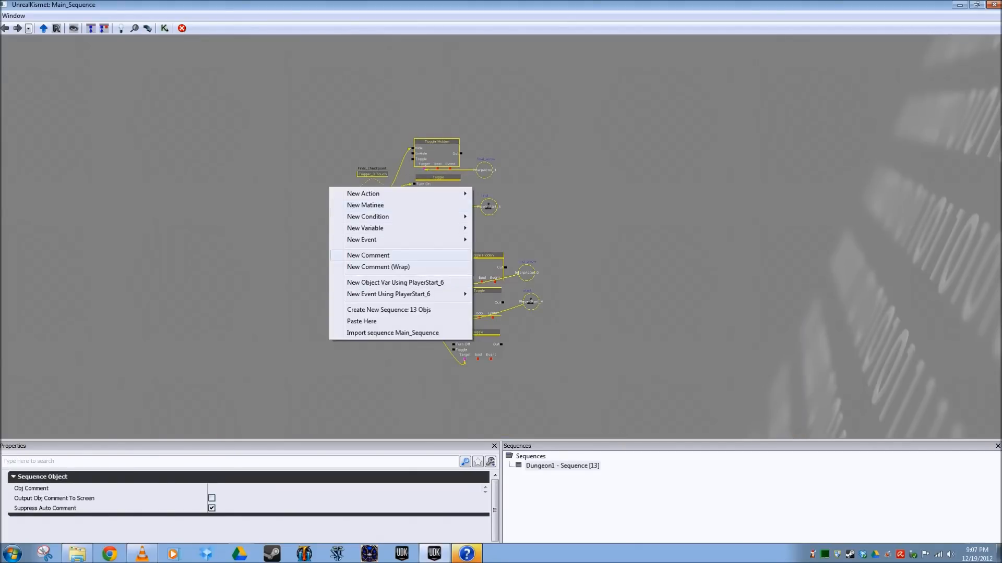
{"action": "left_click", "coordinate": [378, 267]}
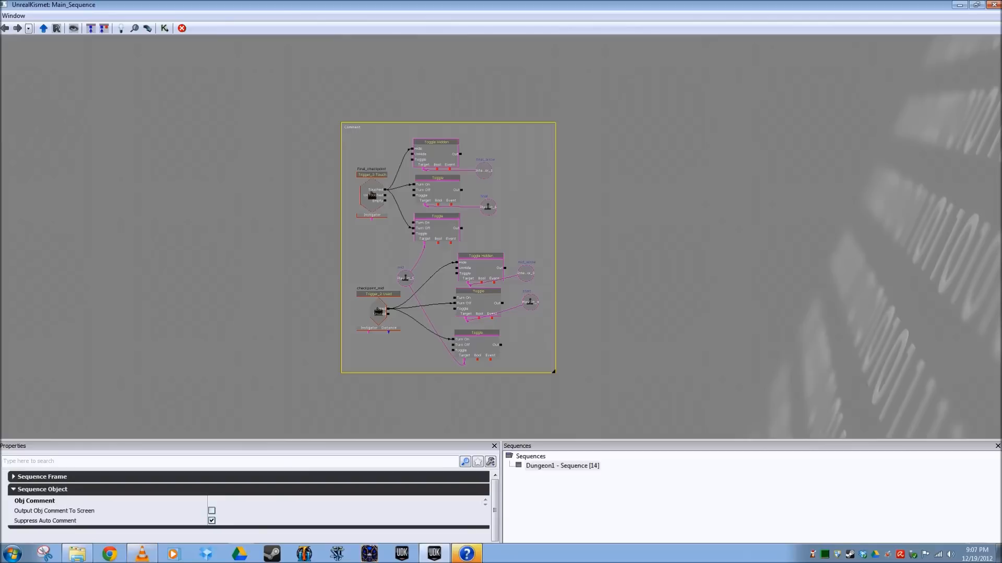
{"action": "left_click", "coordinate": [240, 500]}
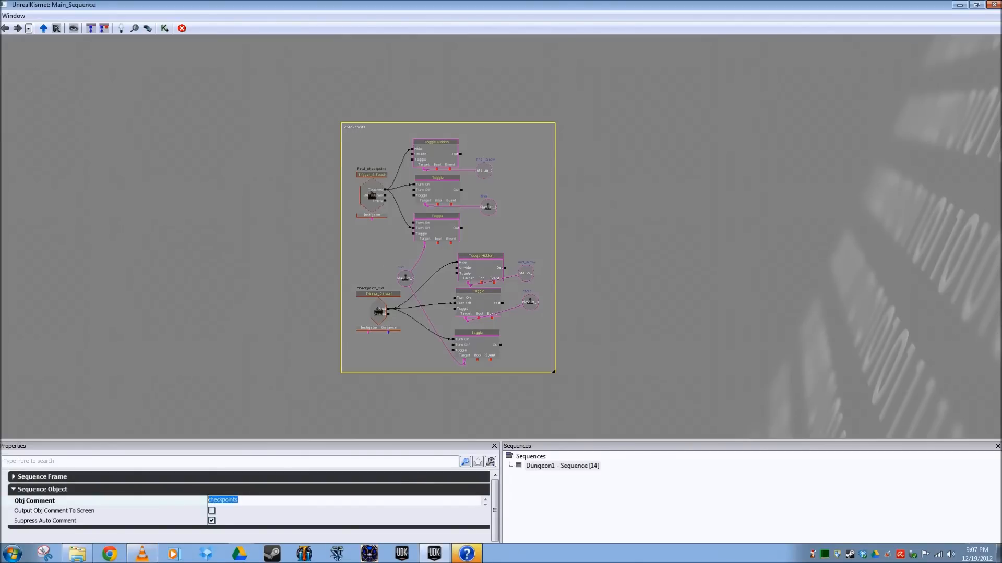
- Return to the Dungeon1 level editor, rebuild the level geometry and dismiss the map check
{"action": "key", "text": "alt+Tab"}
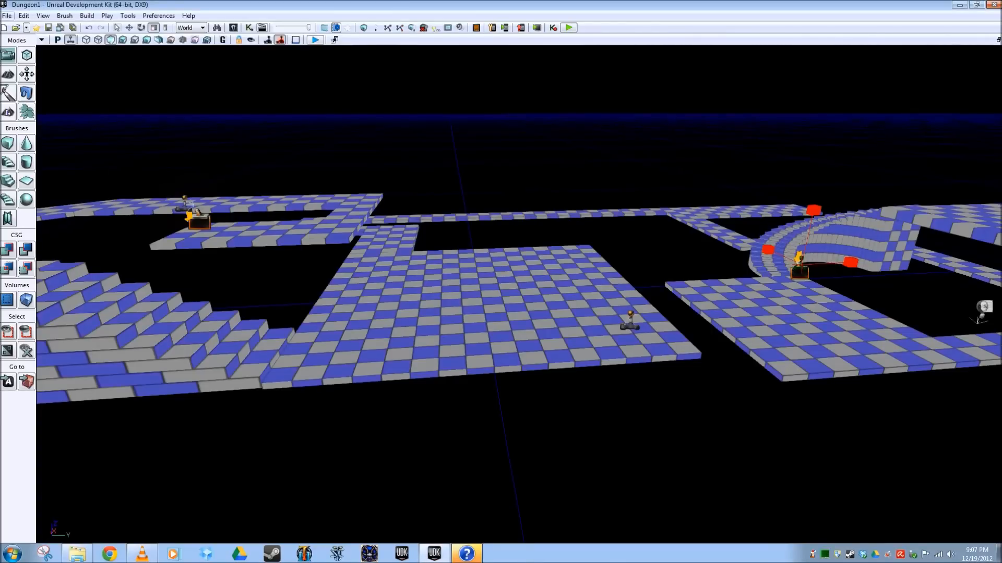
{"action": "left_click", "coordinate": [7, 16]}
{"action": "left_click", "coordinate": [64, 16]}
{"action": "left_click", "coordinate": [364, 27]}
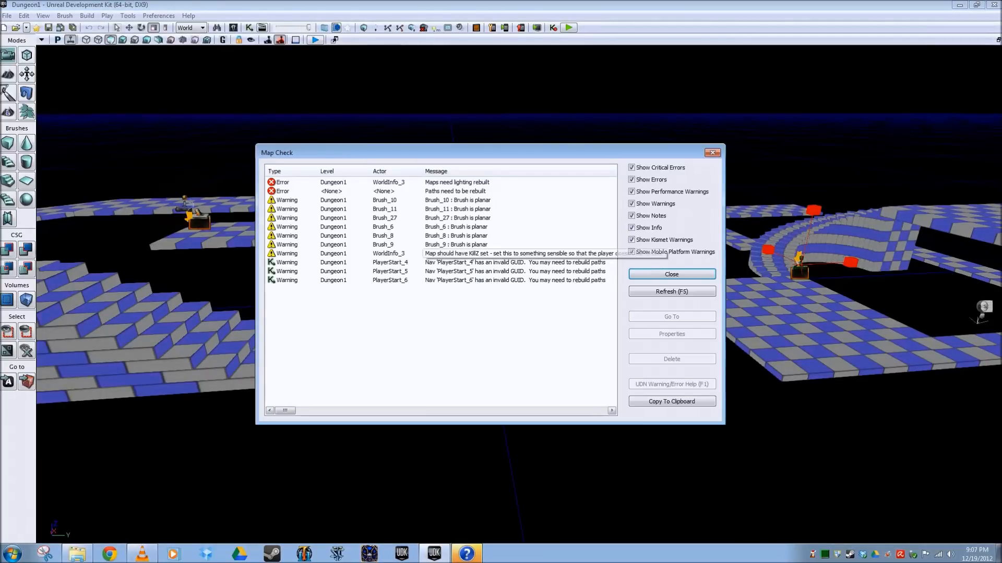
{"action": "left_click", "coordinate": [672, 275]}
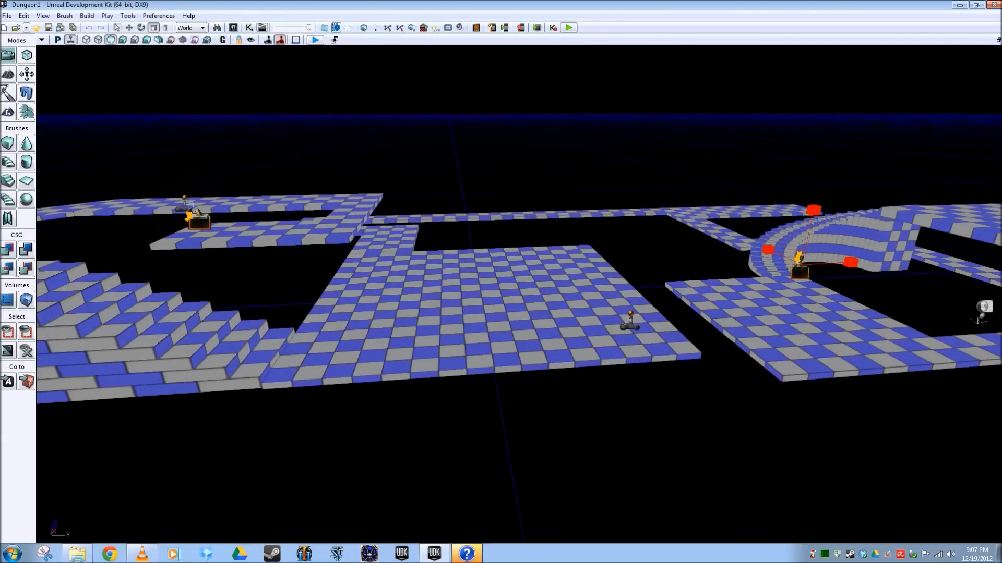
{"action": "left_click", "coordinate": [364, 28]}
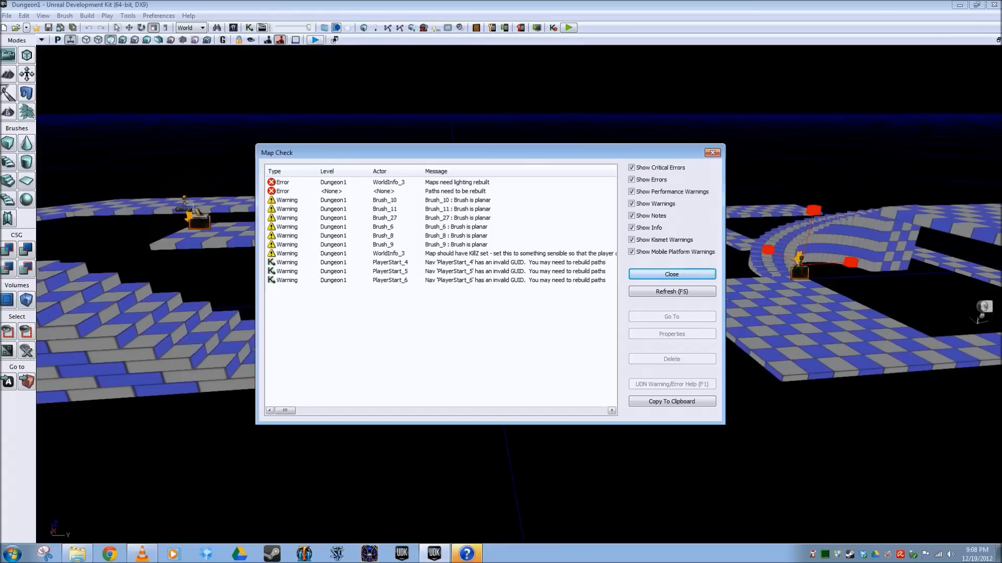
{"action": "left_click", "coordinate": [672, 274]}
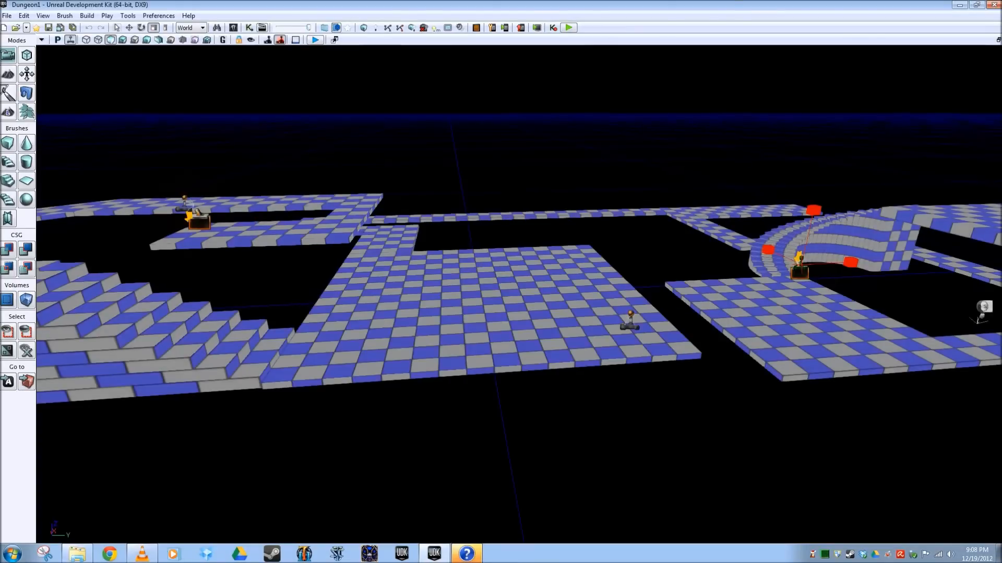
- Build the lighting at Medium quality and rebuild the paths, then dismiss the map check
{"action": "left_click", "coordinate": [376, 27]}
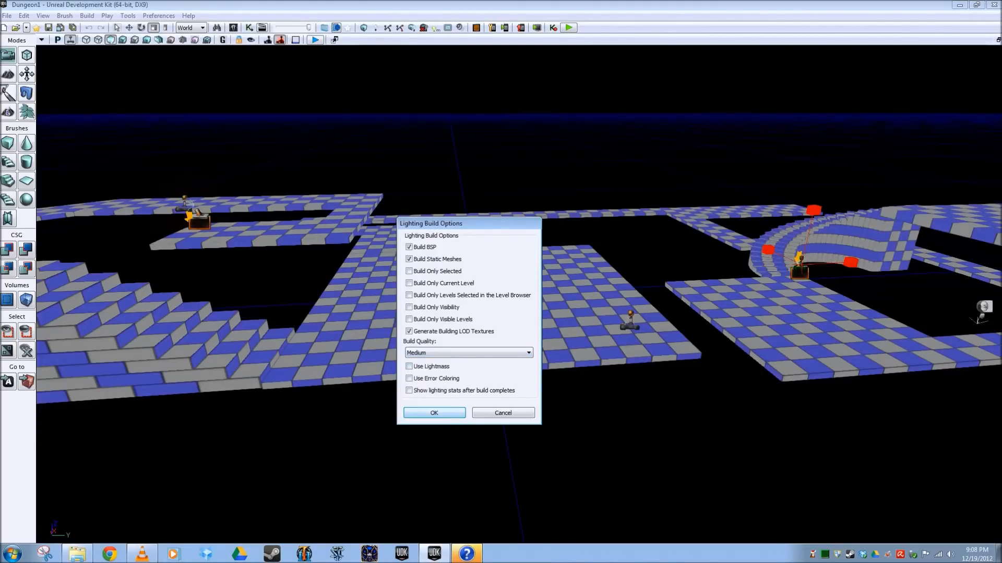
{"action": "key", "text": "Return"}
{"action": "key", "text": "Return"}
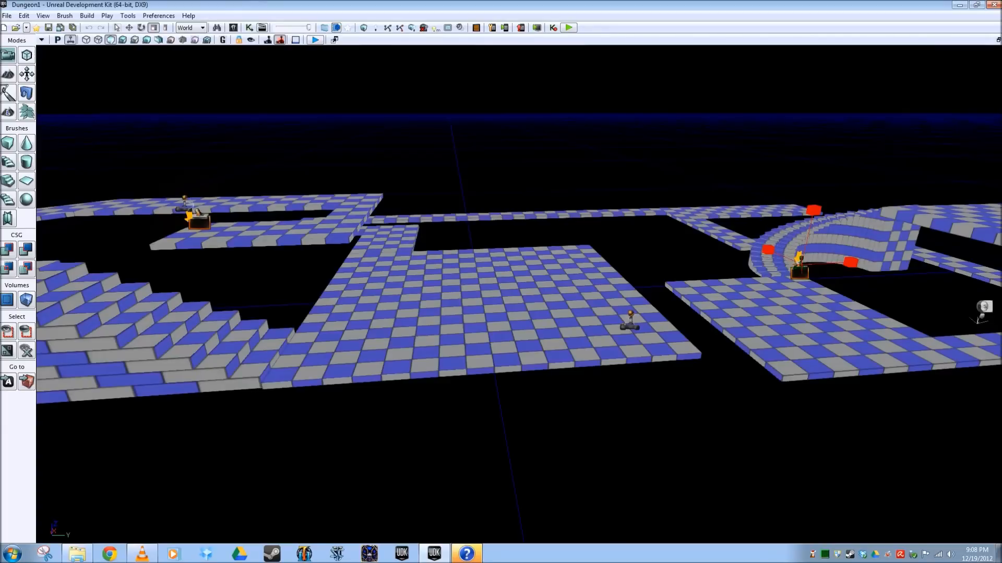
{"action": "left_click", "coordinate": [387, 27]}
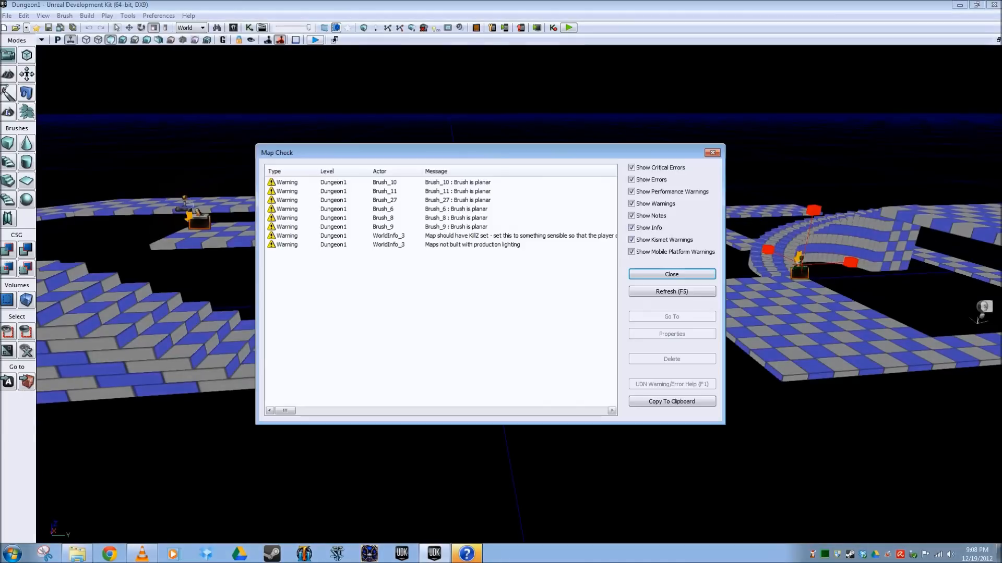
{"action": "key", "text": "Return"}
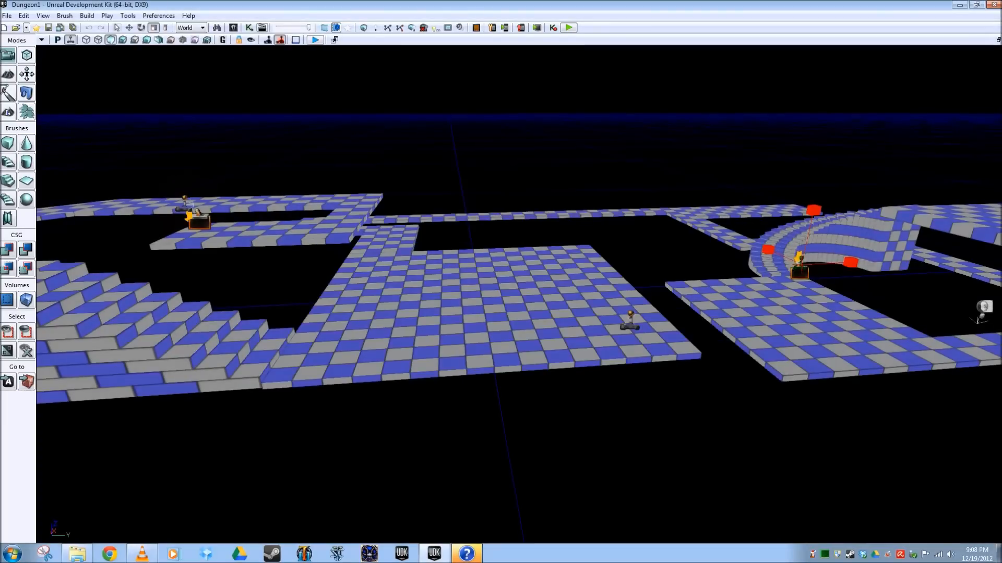
- Play-test the level from the start to the orange checkpoint arrow, fall off the platform and end the preview
{"action": "left_click", "coordinate": [315, 40]}
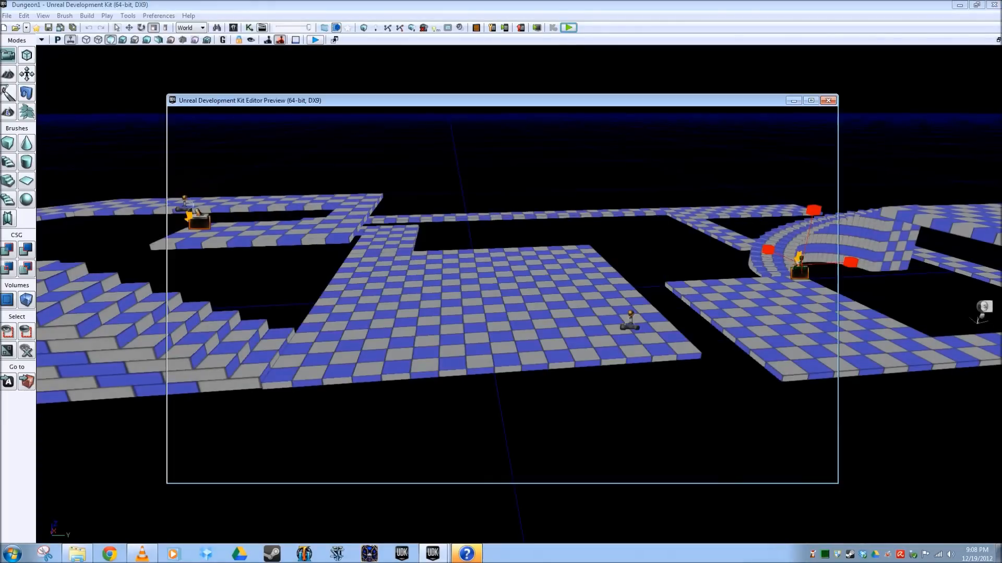
{"action": "key", "text": "w"}
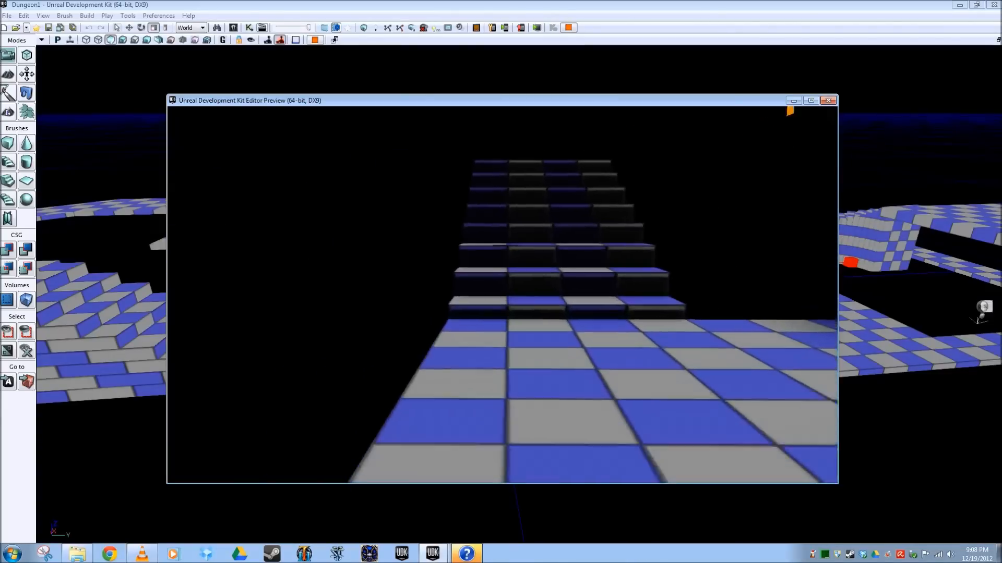
{"action": "key", "text": "w"}
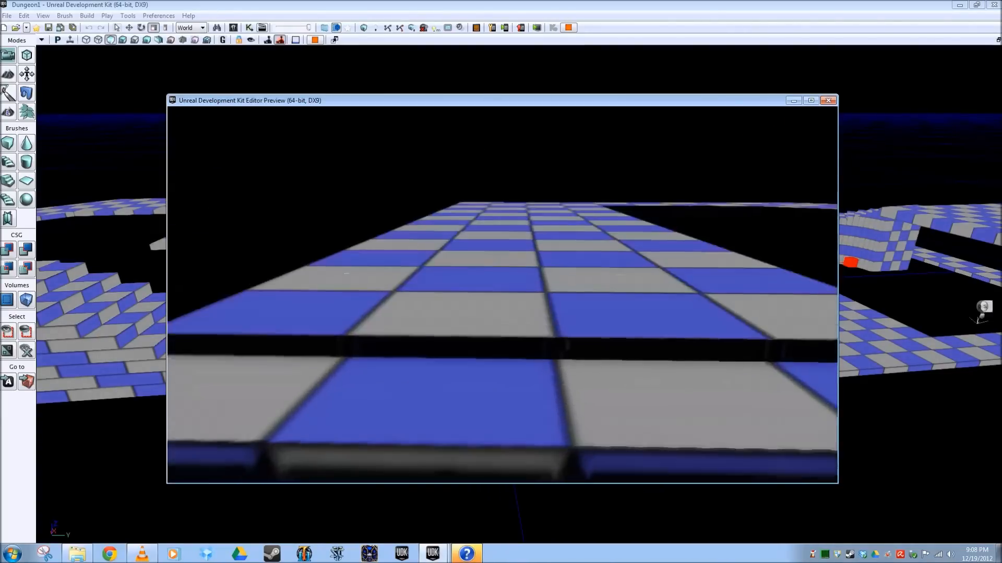
{"action": "key", "text": "w"}
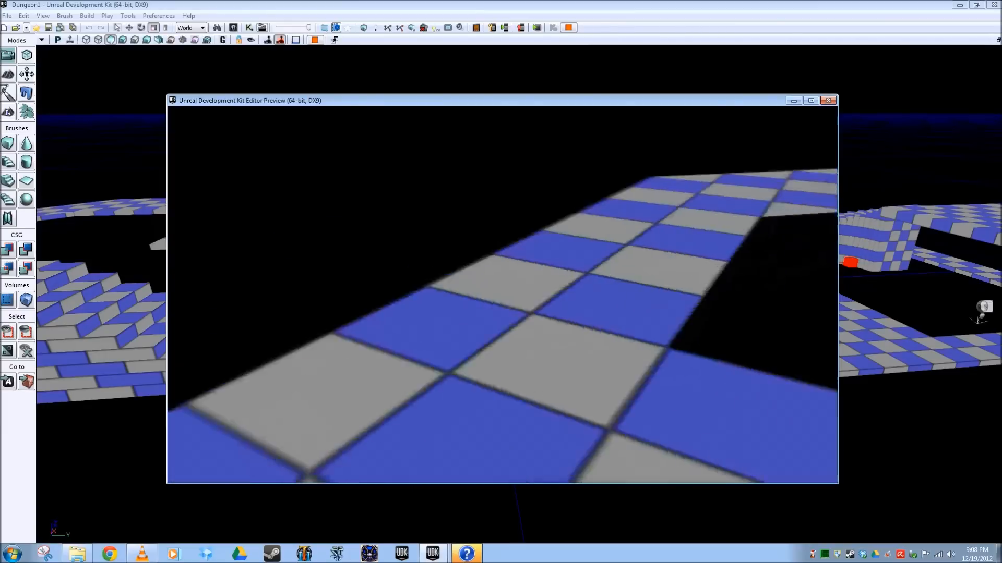
{"action": "key", "text": "w"}
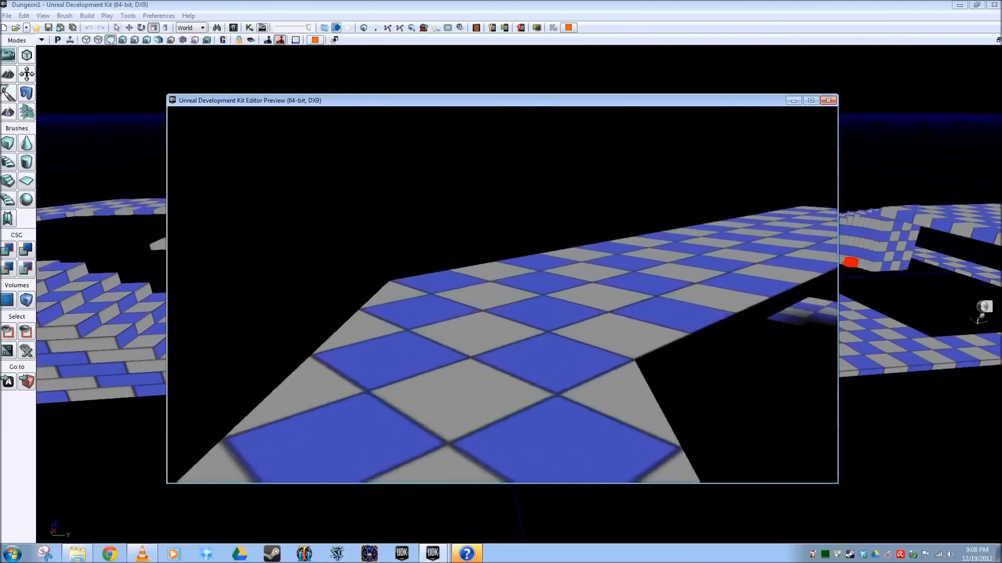
{"action": "key", "text": "w"}
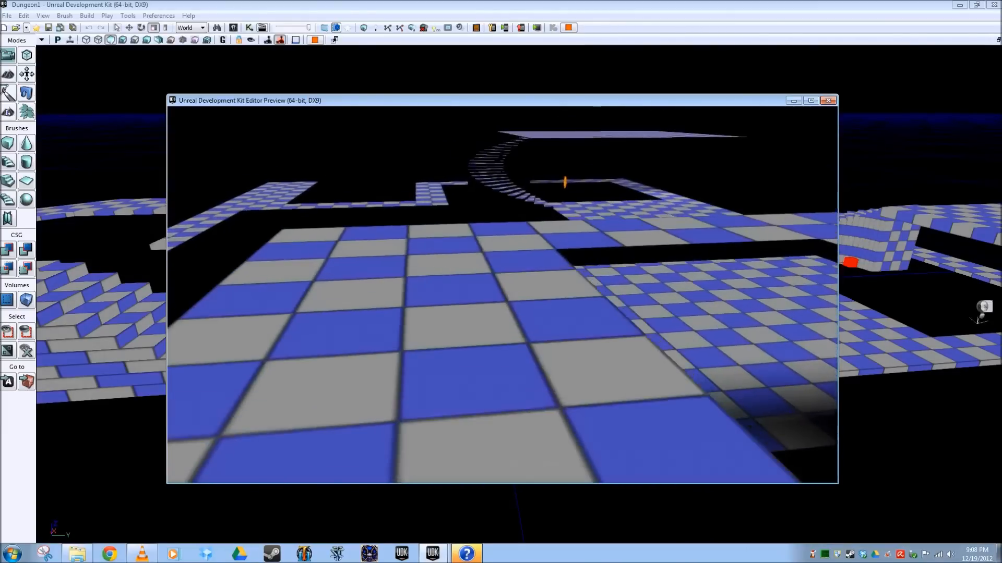
{"action": "key", "text": "w"}
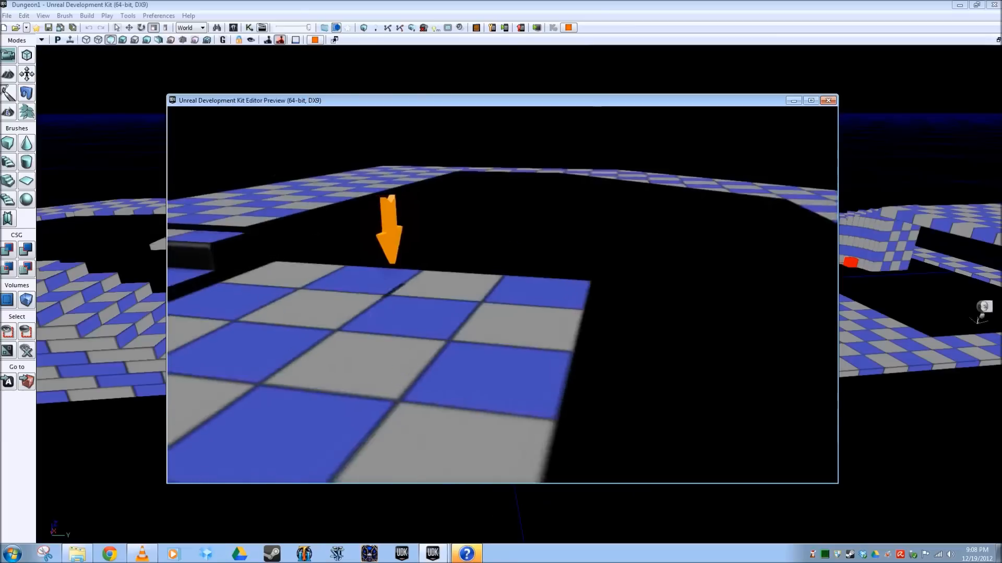
{"action": "key", "text": "w"}
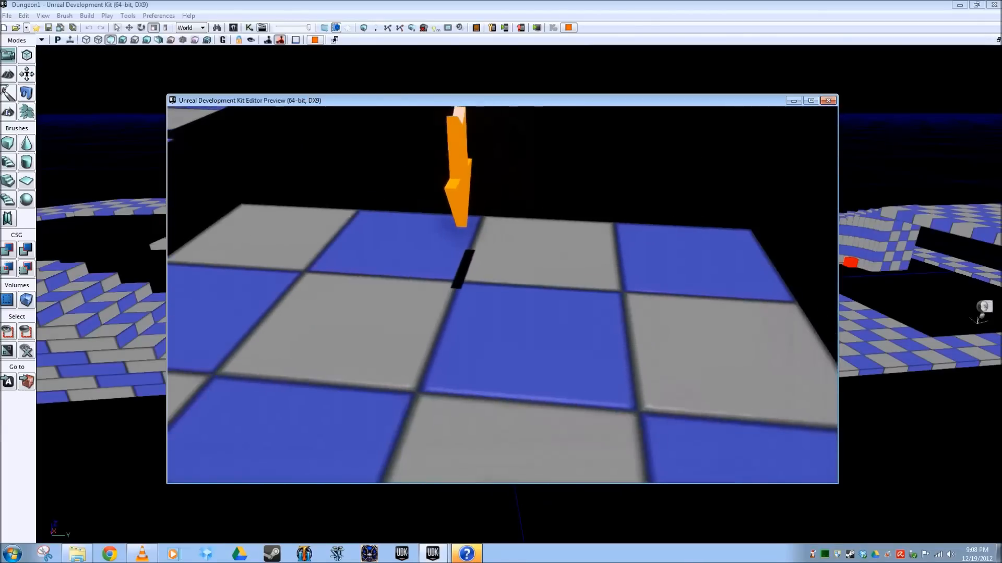
{"action": "key", "text": "w"}
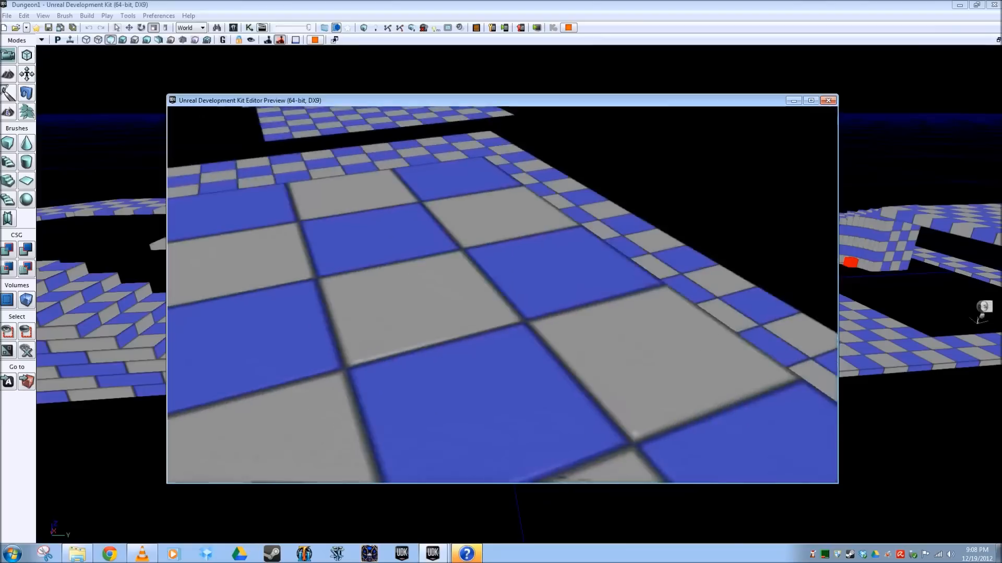
{"action": "key", "text": "w"}
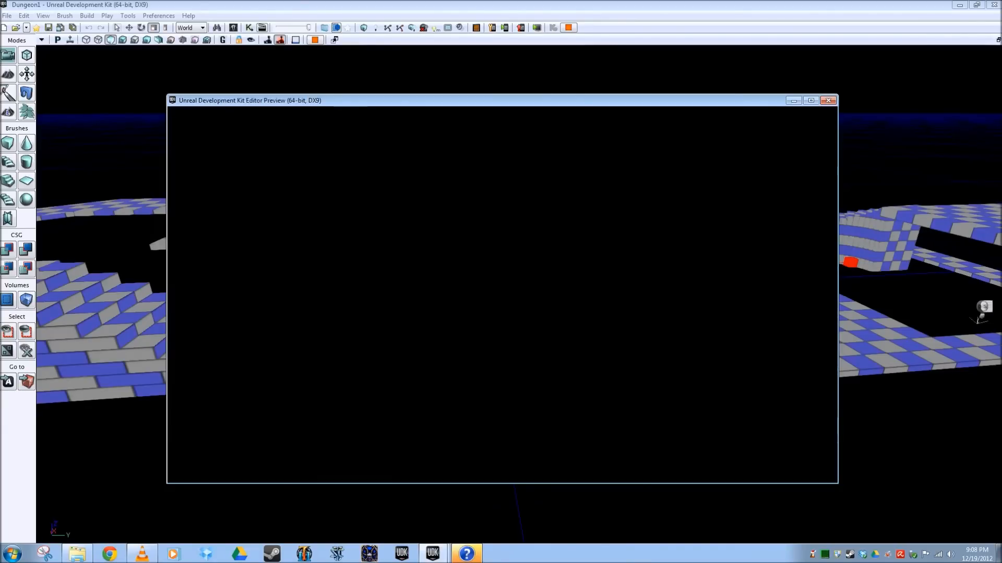
{"action": "key", "text": "Escape"}
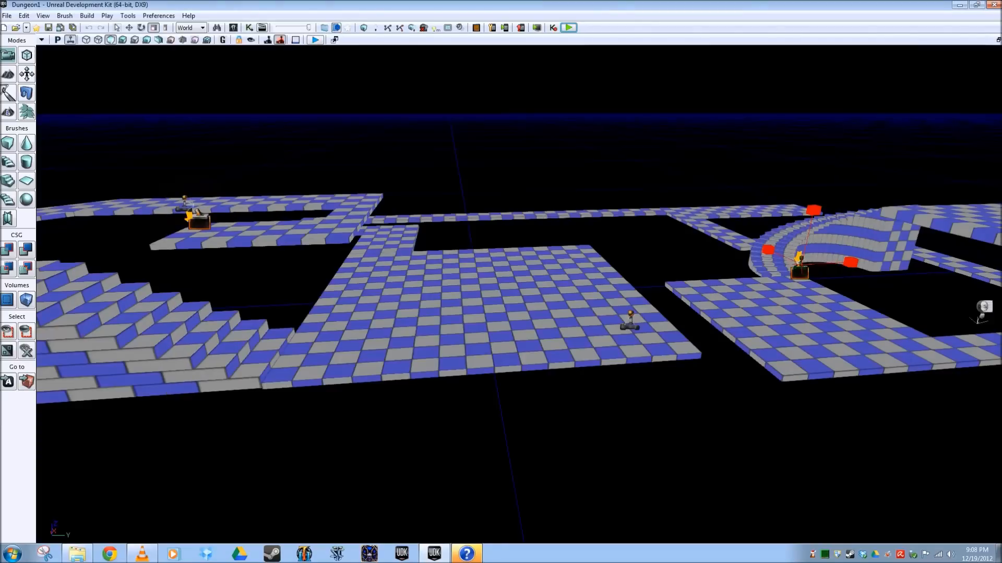
- Set Kill Z to -300 in the Zone Info of the world properties and close the properties
{"action": "left_click", "coordinate": [43, 15]}
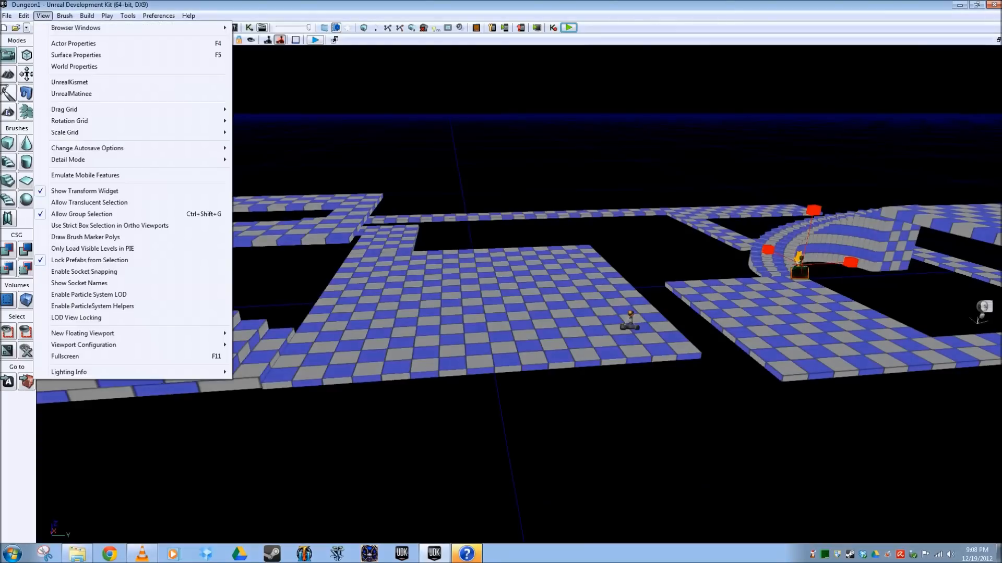
{"action": "left_click", "coordinate": [74, 66]}
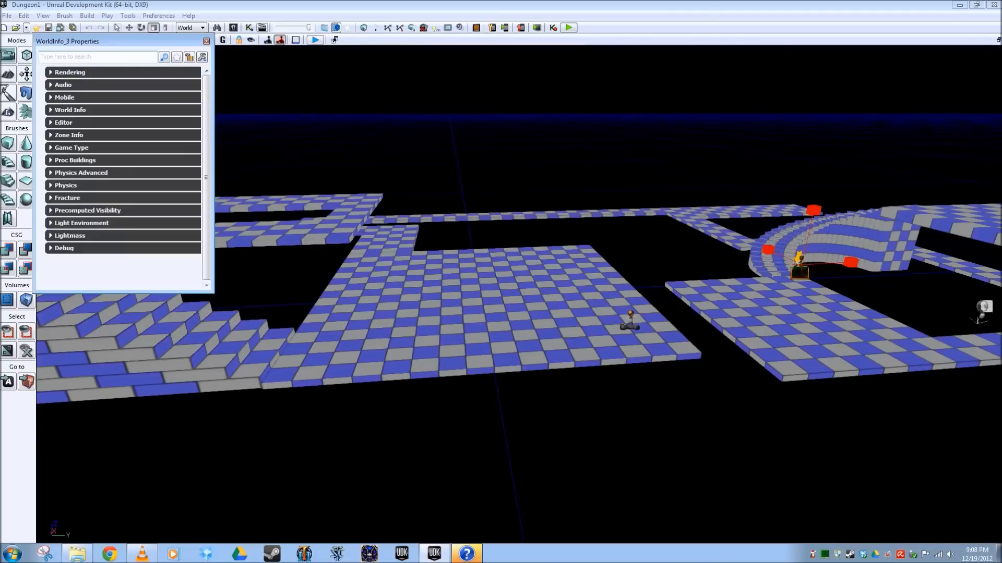
{"action": "left_click", "coordinate": [70, 110]}
{"action": "left_click", "coordinate": [64, 196]}
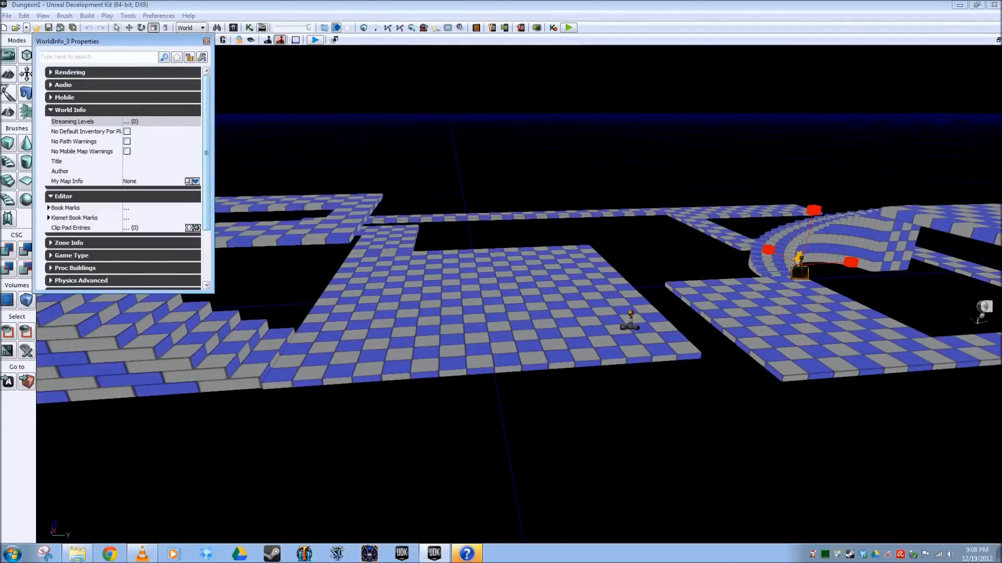
{"action": "left_click", "coordinate": [69, 244]}
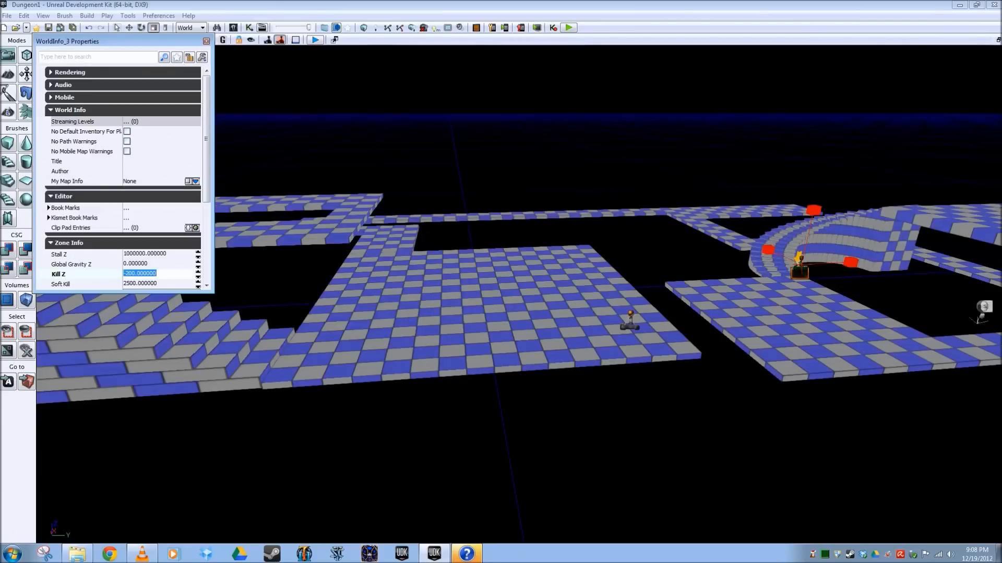
{"action": "left_click", "coordinate": [206, 41]}
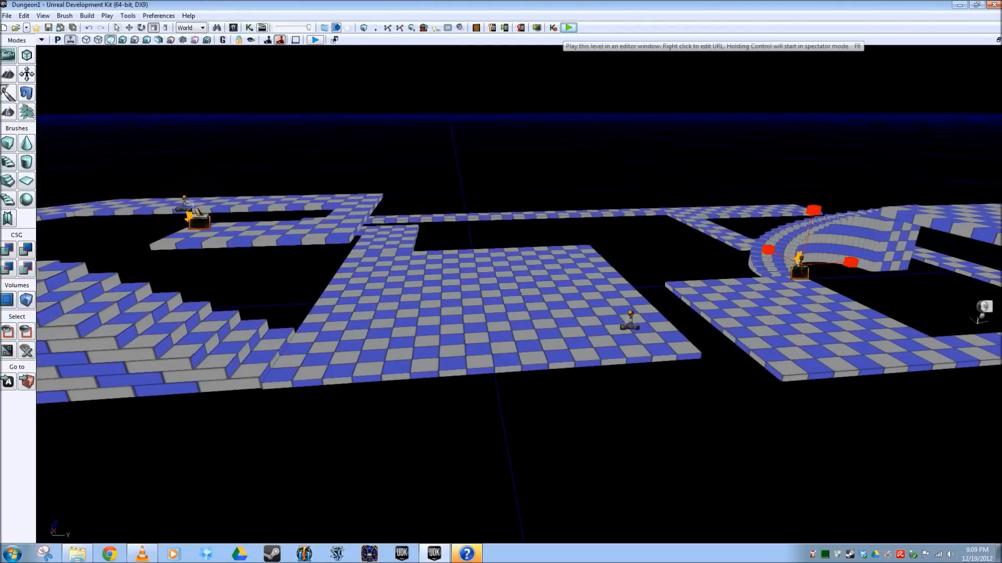
- Start the level preview, climb the straight staircase and follow the raised walkway overlooking the start platform
{"action": "left_click", "coordinate": [569, 28]}
{"action": "key", "text": "w"}
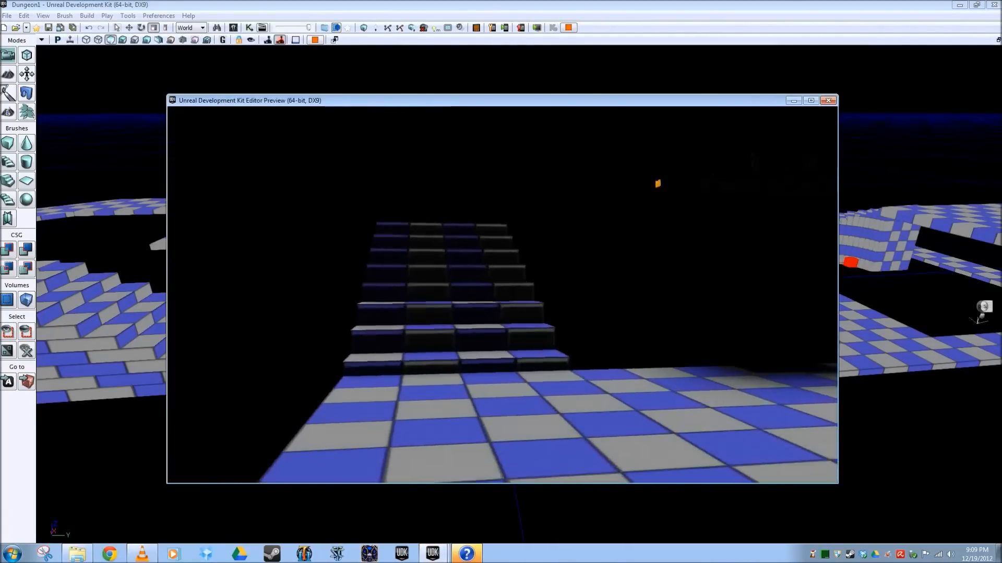
{"action": "key", "text": "w"}
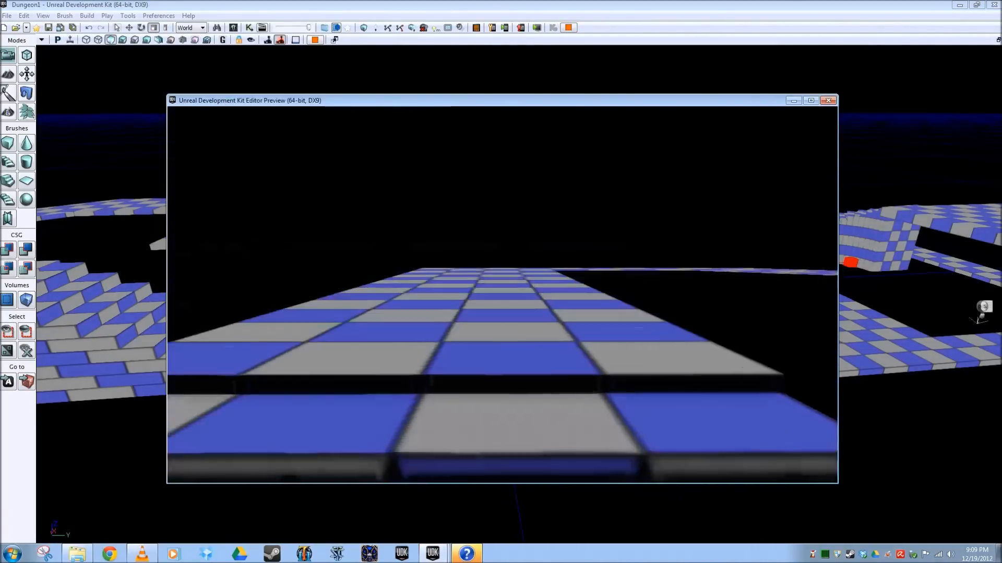
{"action": "key", "text": "w"}
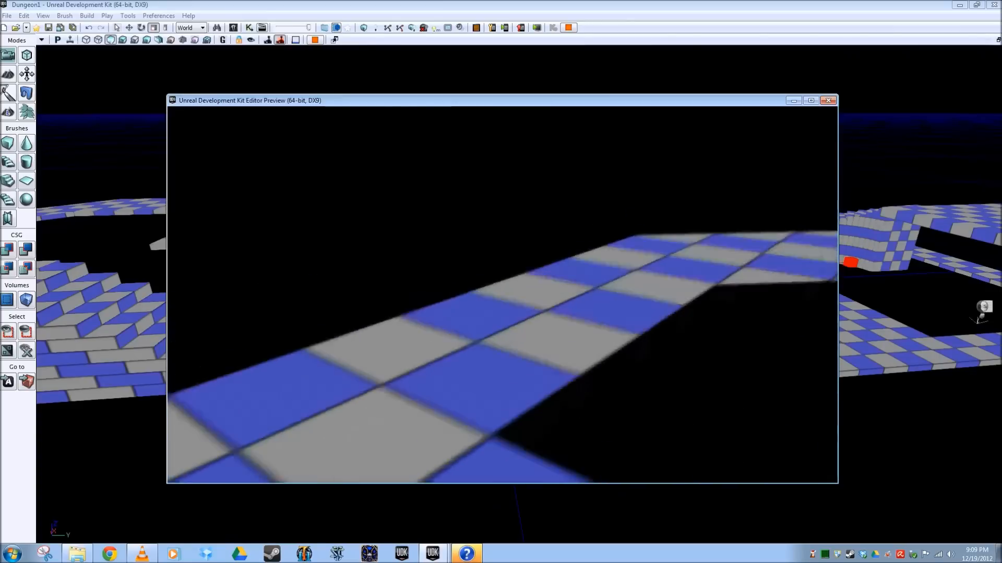
{"action": "key", "text": "w"}
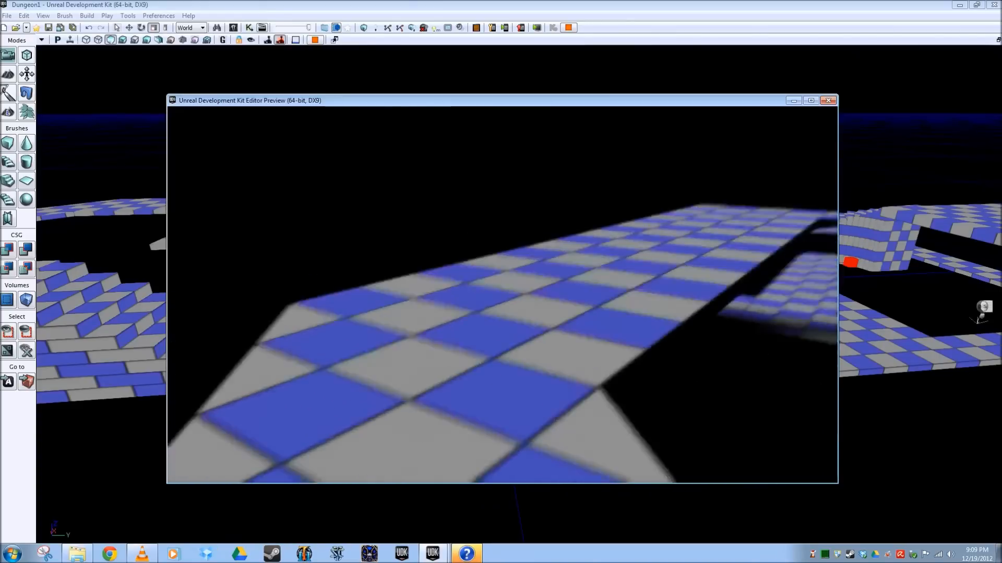
{"action": "key", "text": "w"}
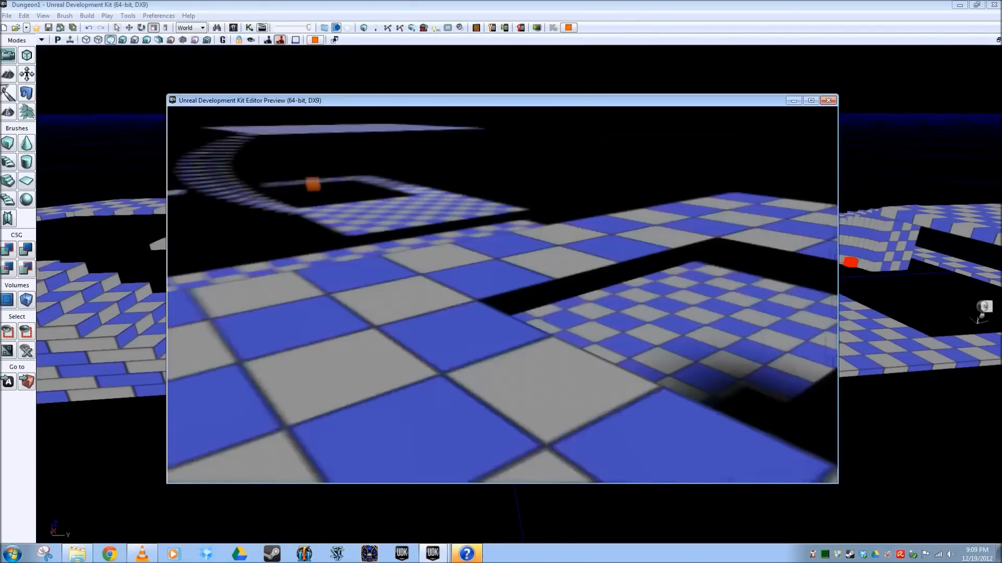
{"action": "key", "text": "w"}
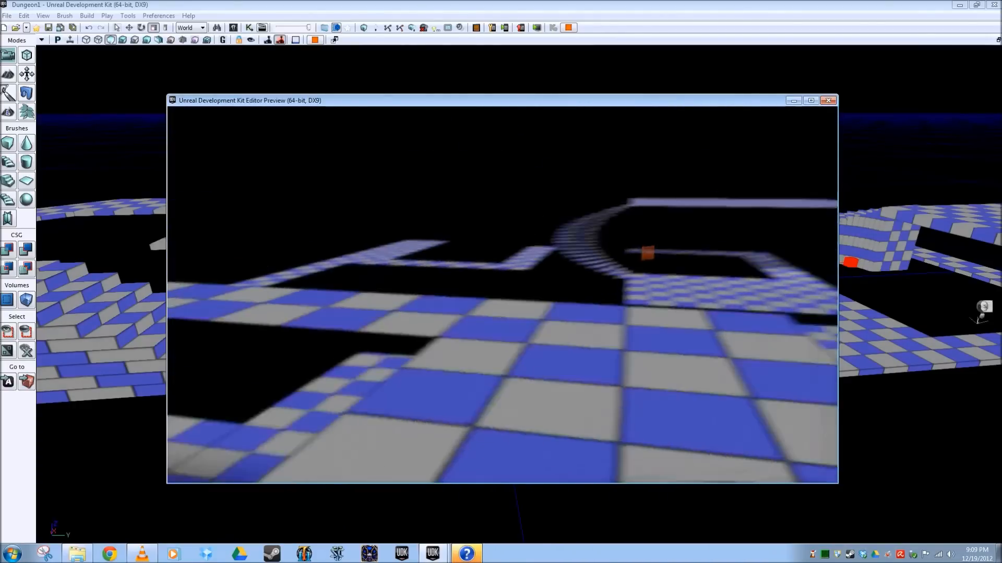
- Play-test the jump to the platform with the orange checkpoint arrow, reach the arrow and fall off near the curved stairs
{"action": "key", "text": "w"}
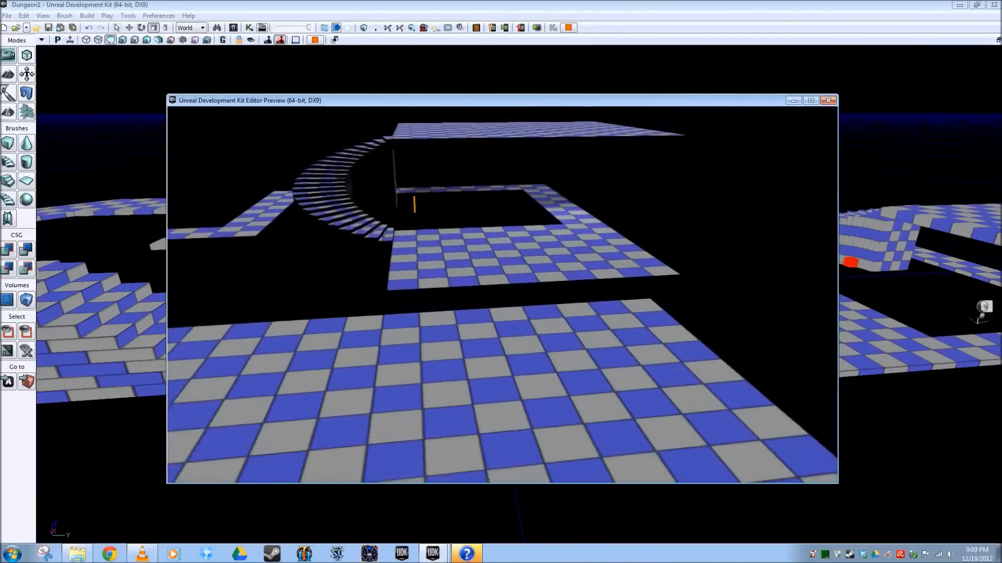
{"action": "key", "text": "w"}
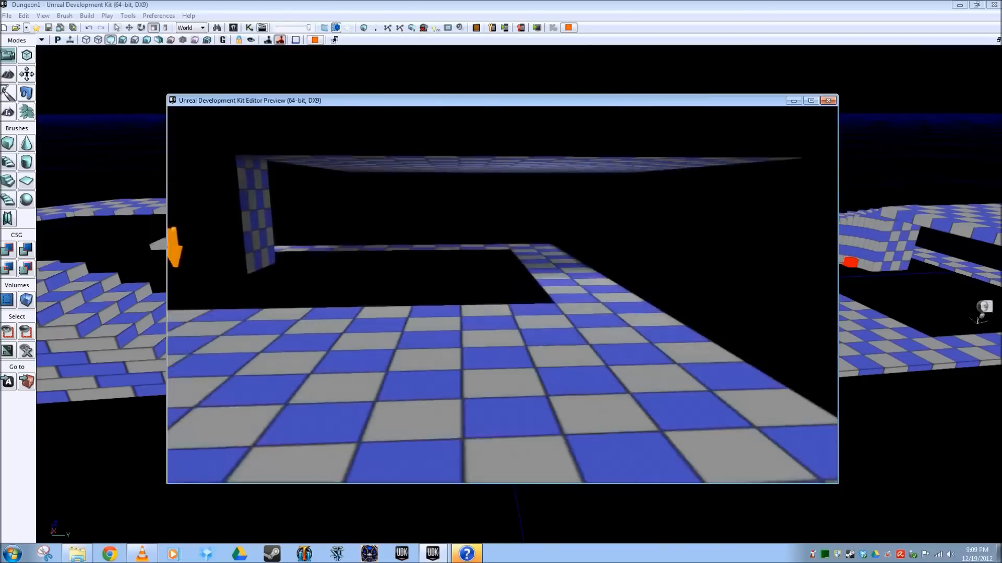
{"action": "key", "text": "w"}
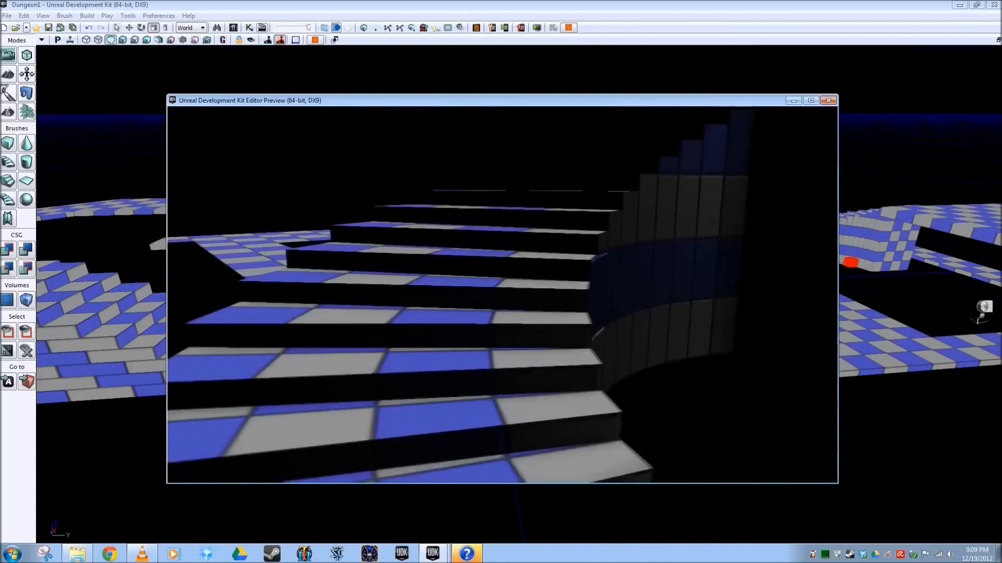
{"action": "key", "text": "w"}
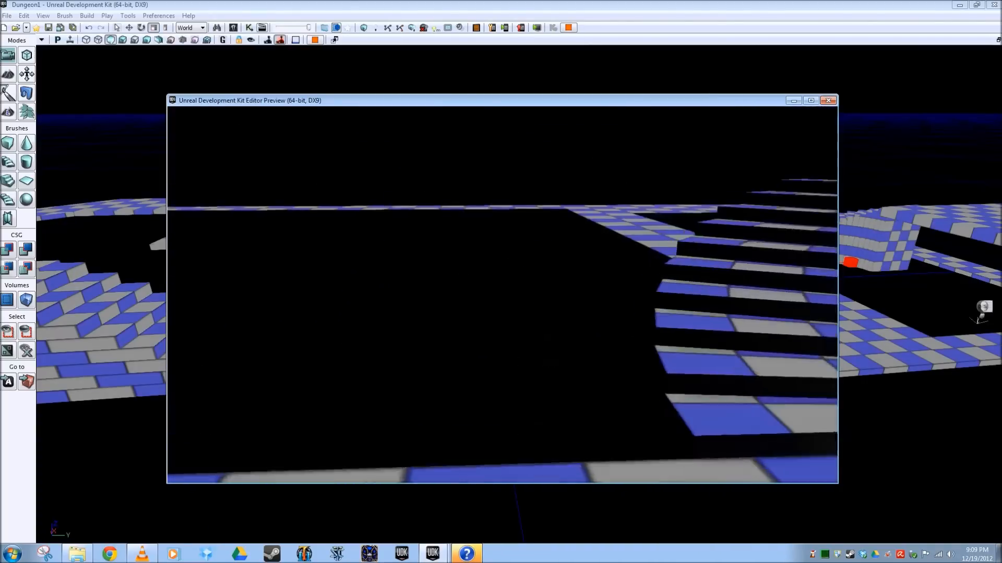
{"action": "key", "text": "w"}
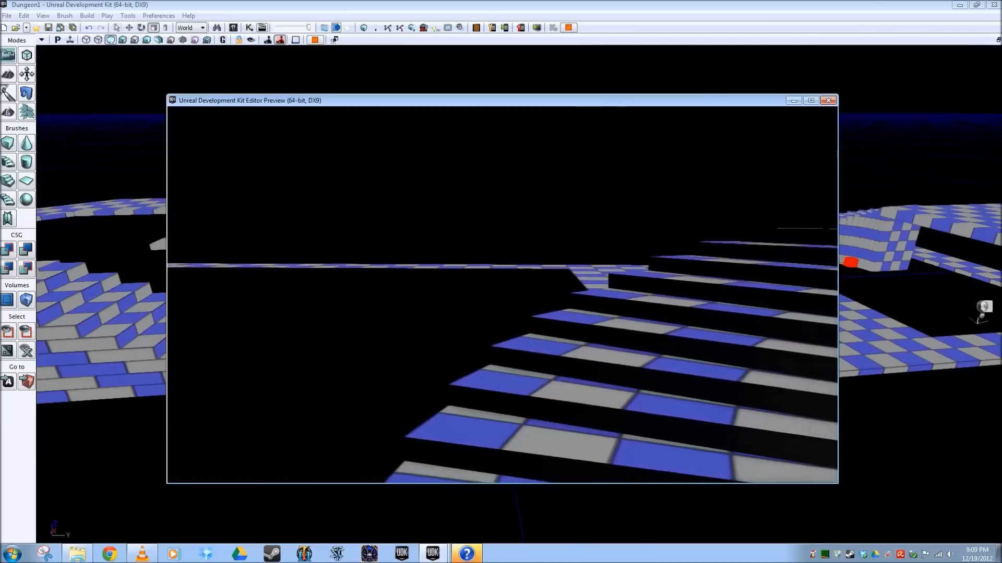
- From the checkpoint by the curved stairs, cross back to the straight staircase and fall off to test the respawn
{"action": "key", "text": "w"}
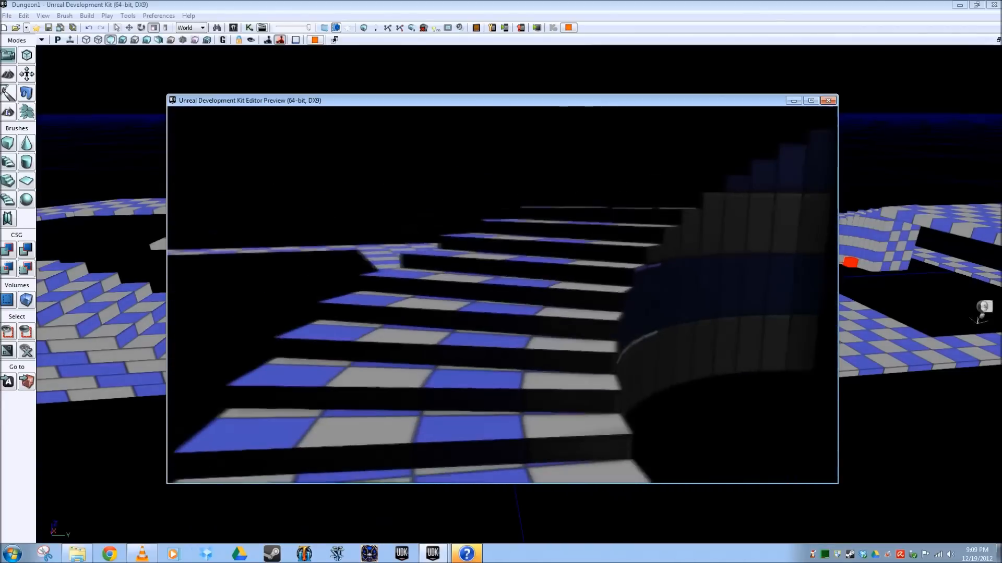
{"action": "key", "text": "w"}
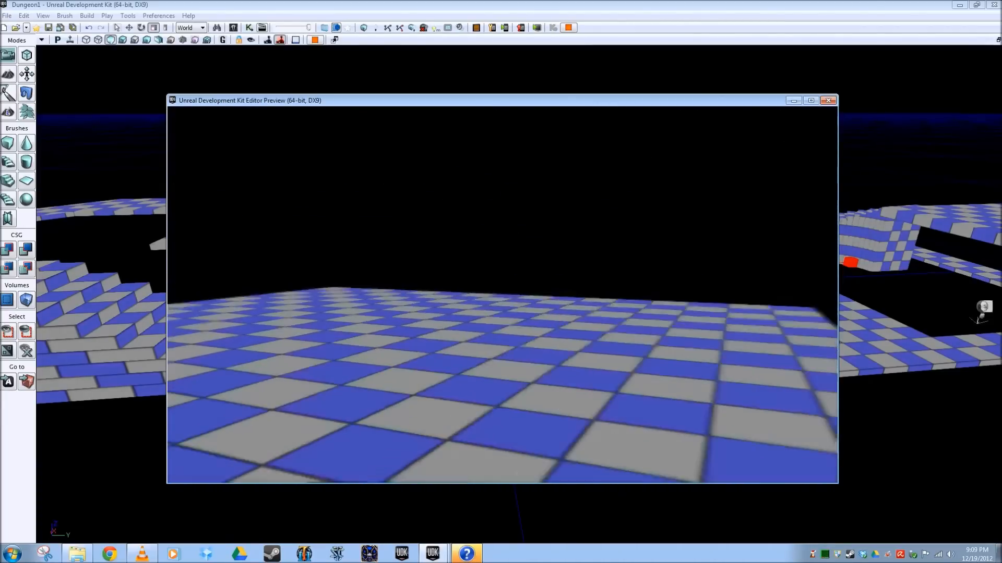
{"action": "key", "text": "w"}
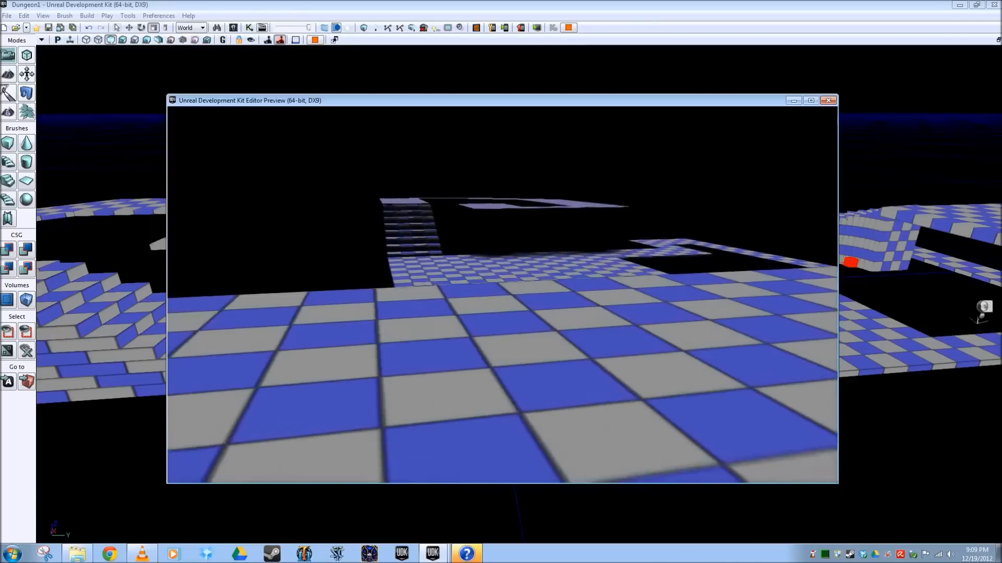
{"action": "key", "text": "w"}
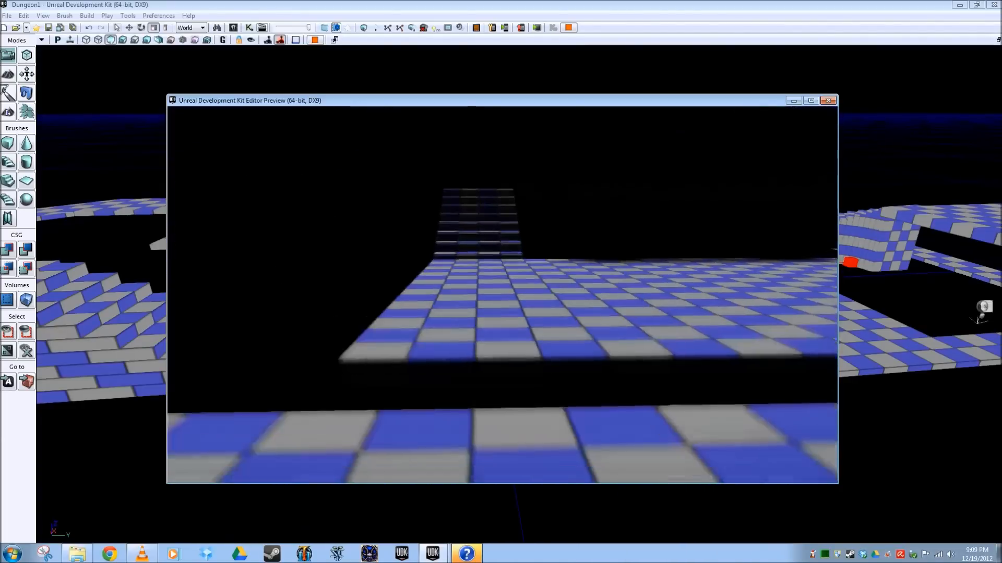
{"action": "key", "text": "w"}
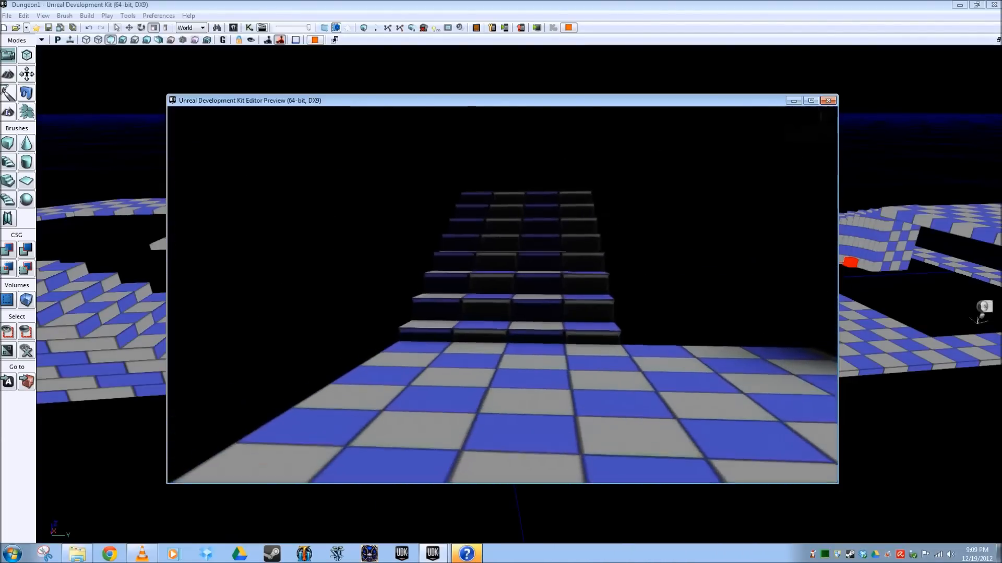
{"action": "key", "text": "w"}
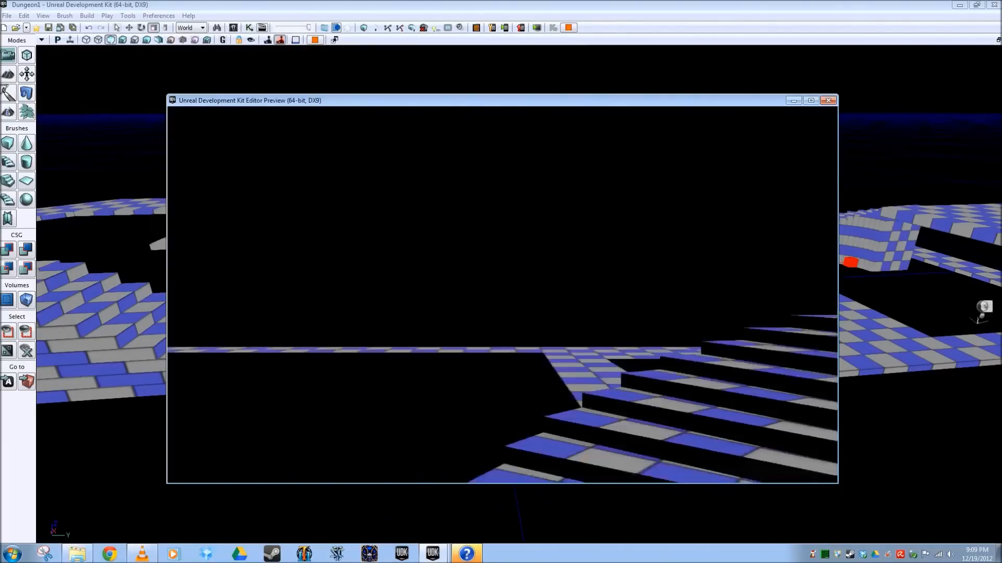
- Climb the curved stairs, follow the narrow walkway and fall off it to test the checkpoint respawn again
{"action": "key", "text": "w"}
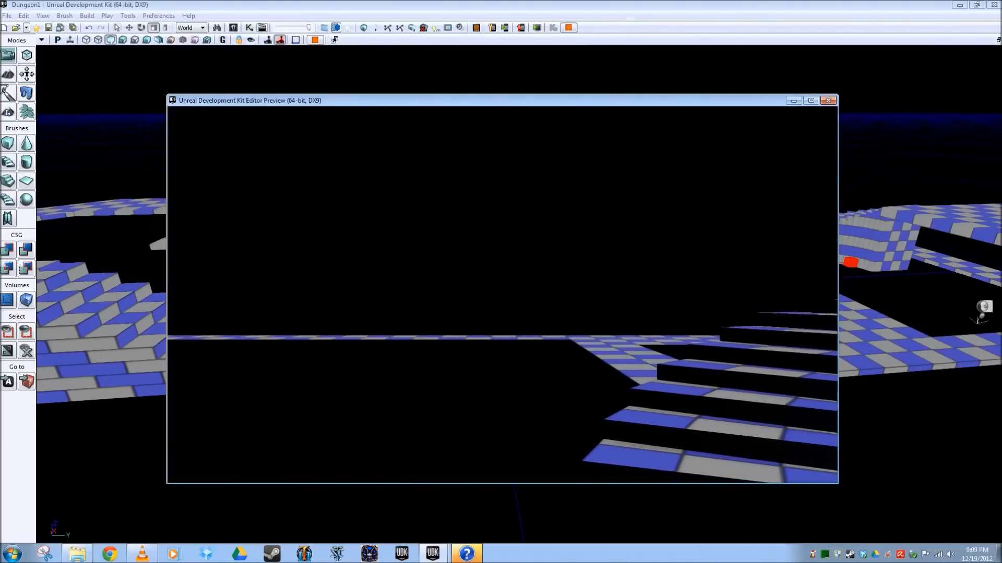
{"action": "key", "text": "w"}
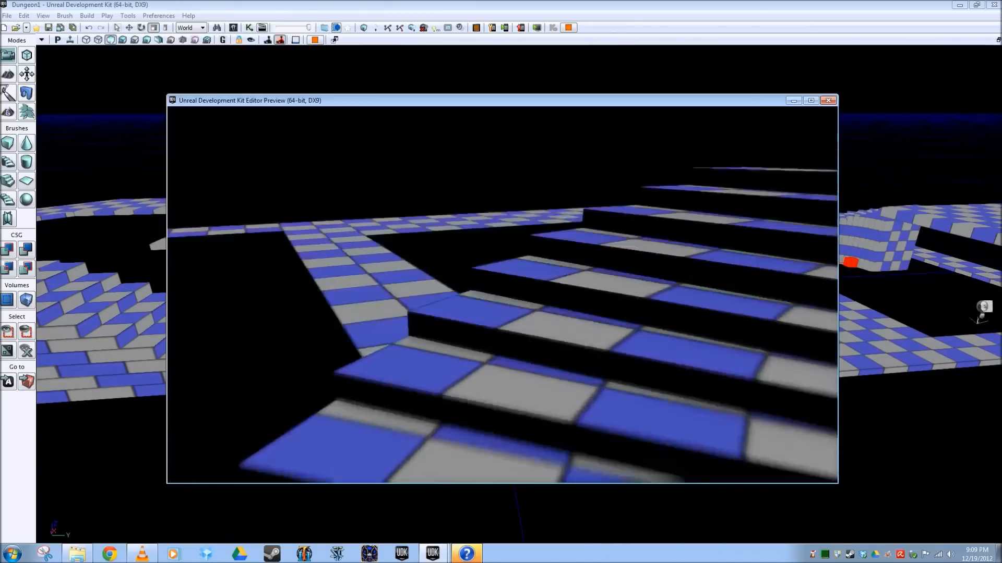
{"action": "key", "text": "w"}
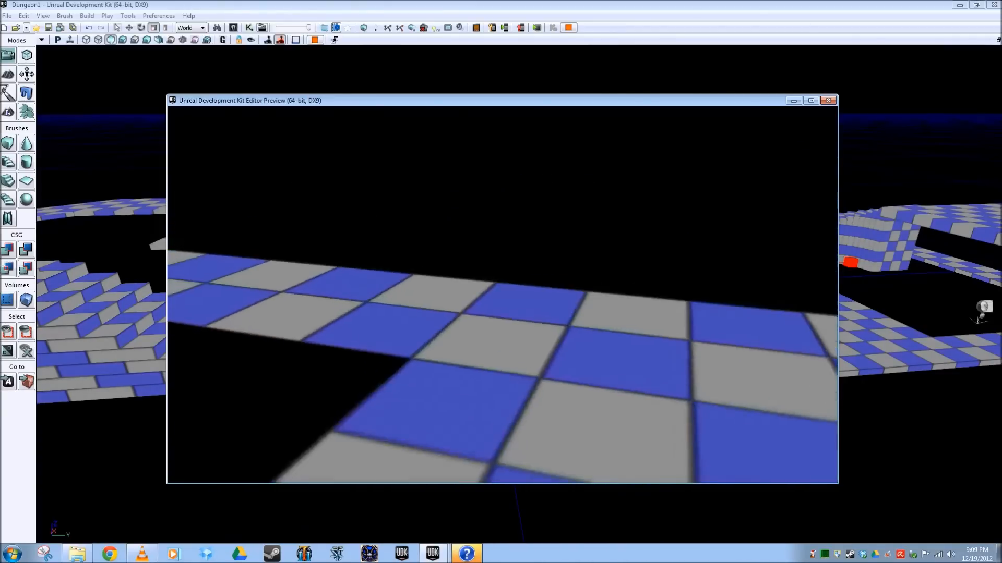
{"action": "key", "text": "w"}
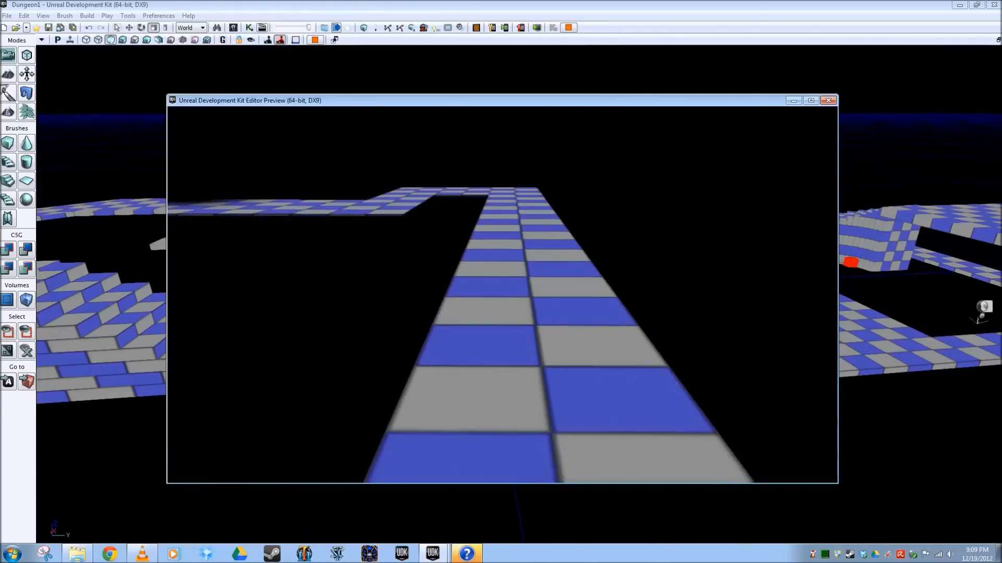
{"action": "key", "text": "w"}
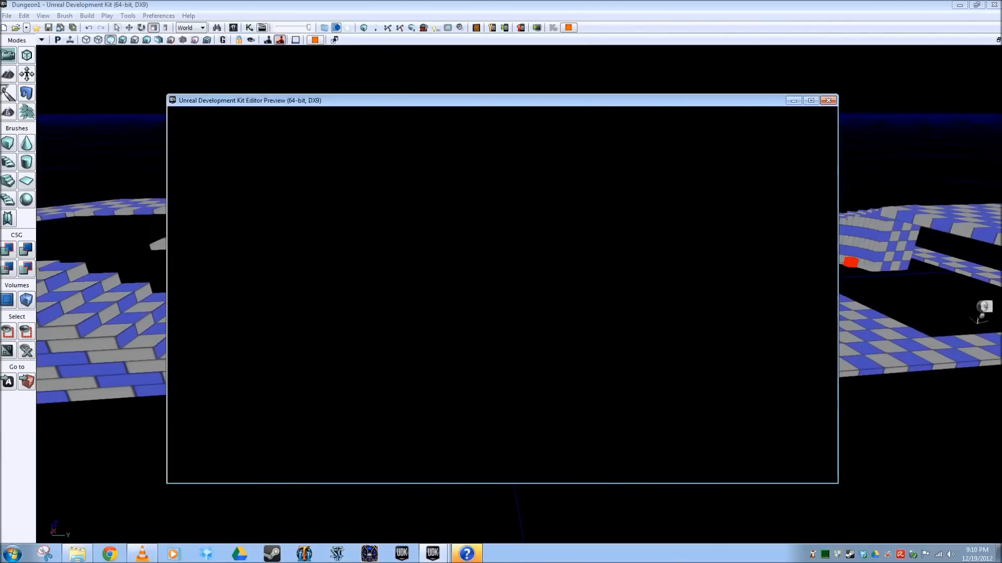
{"action": "key", "text": "w"}
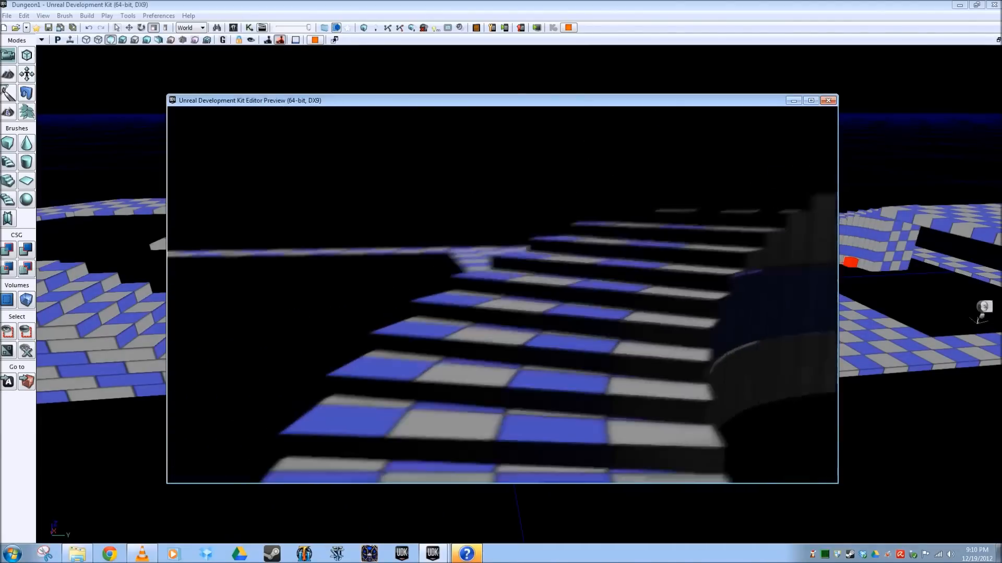
- Jump from the checkpoint platform back to the start platform and end the preview
{"action": "key", "text": "w"}
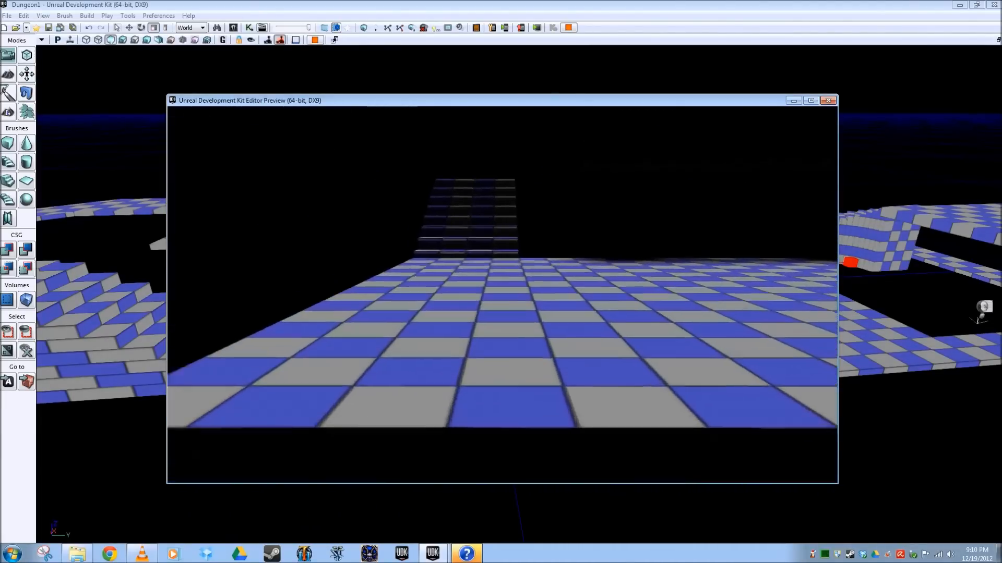
{"action": "key", "text": "w"}
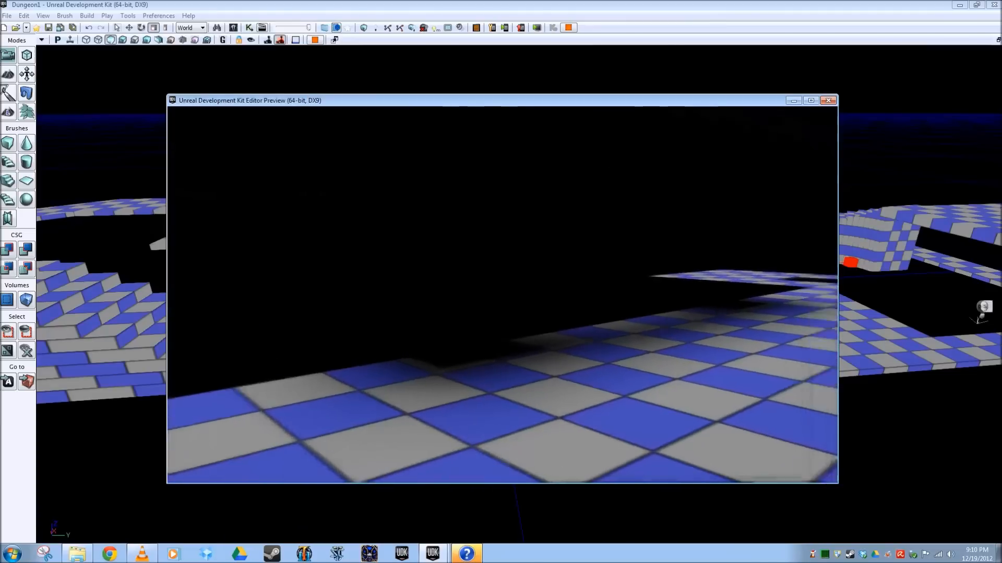
{"action": "key", "text": "Escape"}
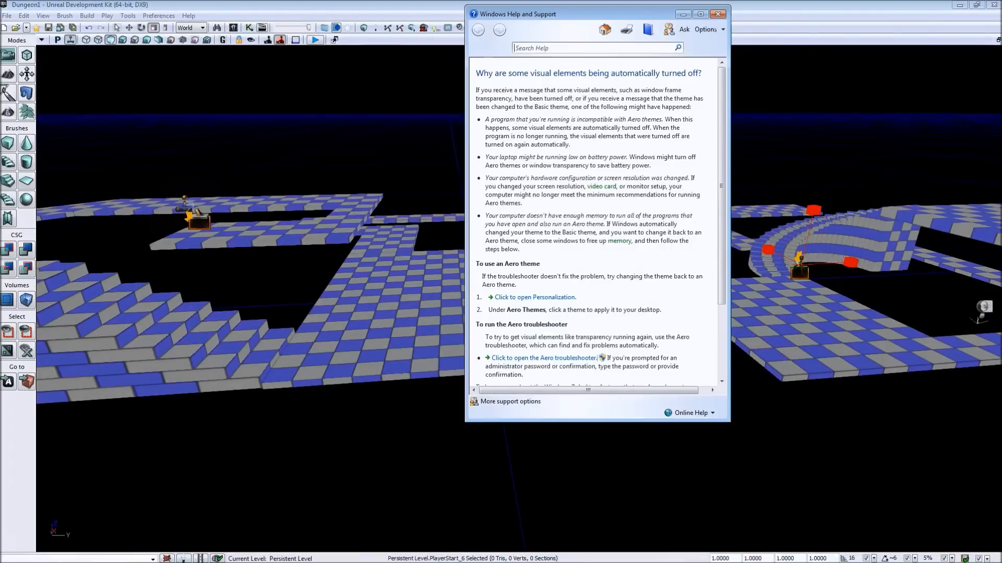
- Close the Windows Help and Support window, show the desktop and switch to VLC media player
{"action": "left_click", "coordinate": [717, 14]}
{"action": "key", "text": "super+d"}
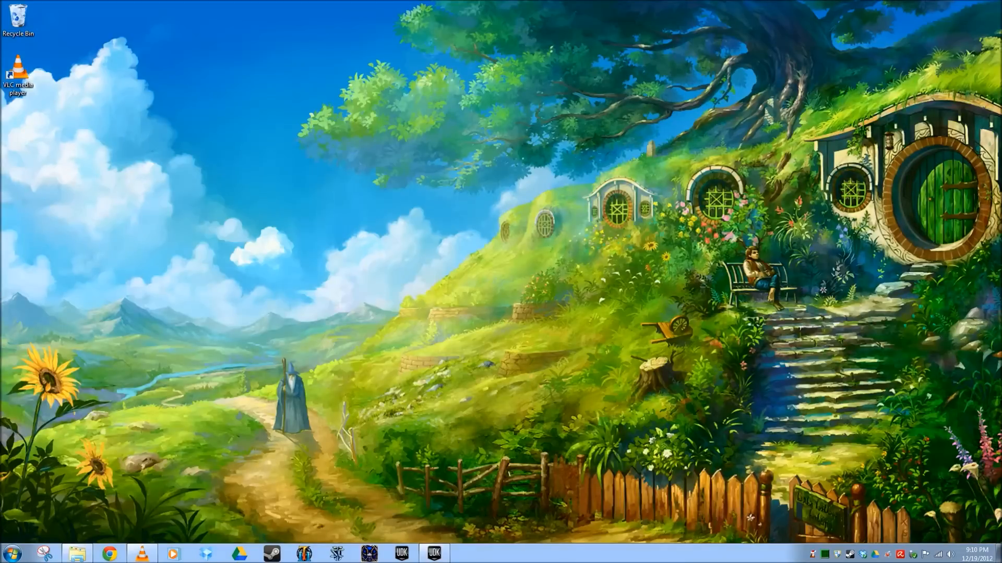
{"action": "left_click", "coordinate": [142, 554]}
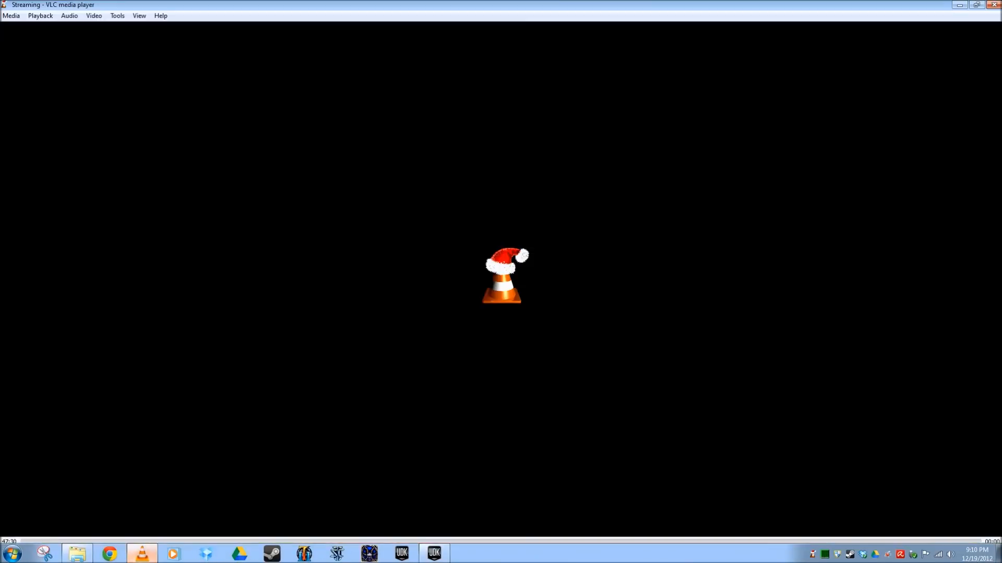